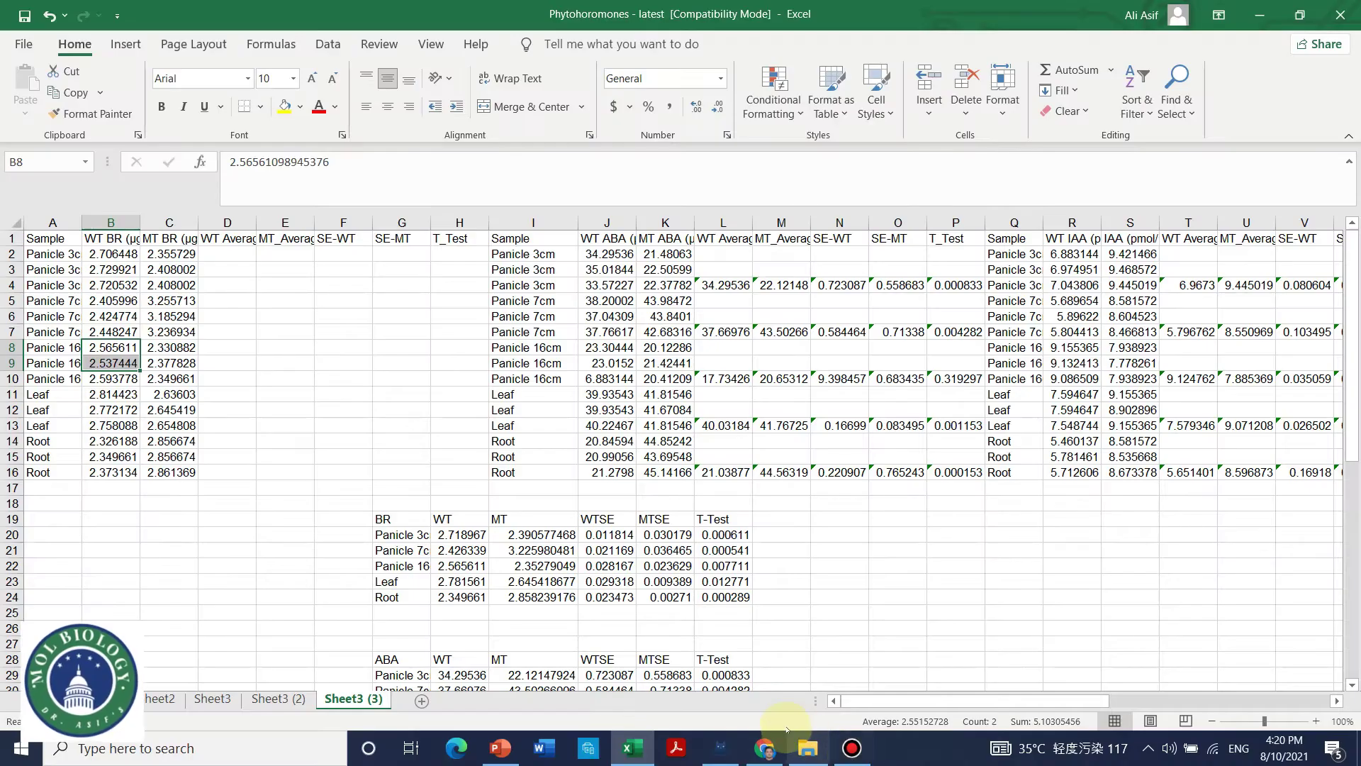
- Review the BR chart in PowerPoint, then look over the WT BR, MT BR and sample-name columns
left_click(500, 748)
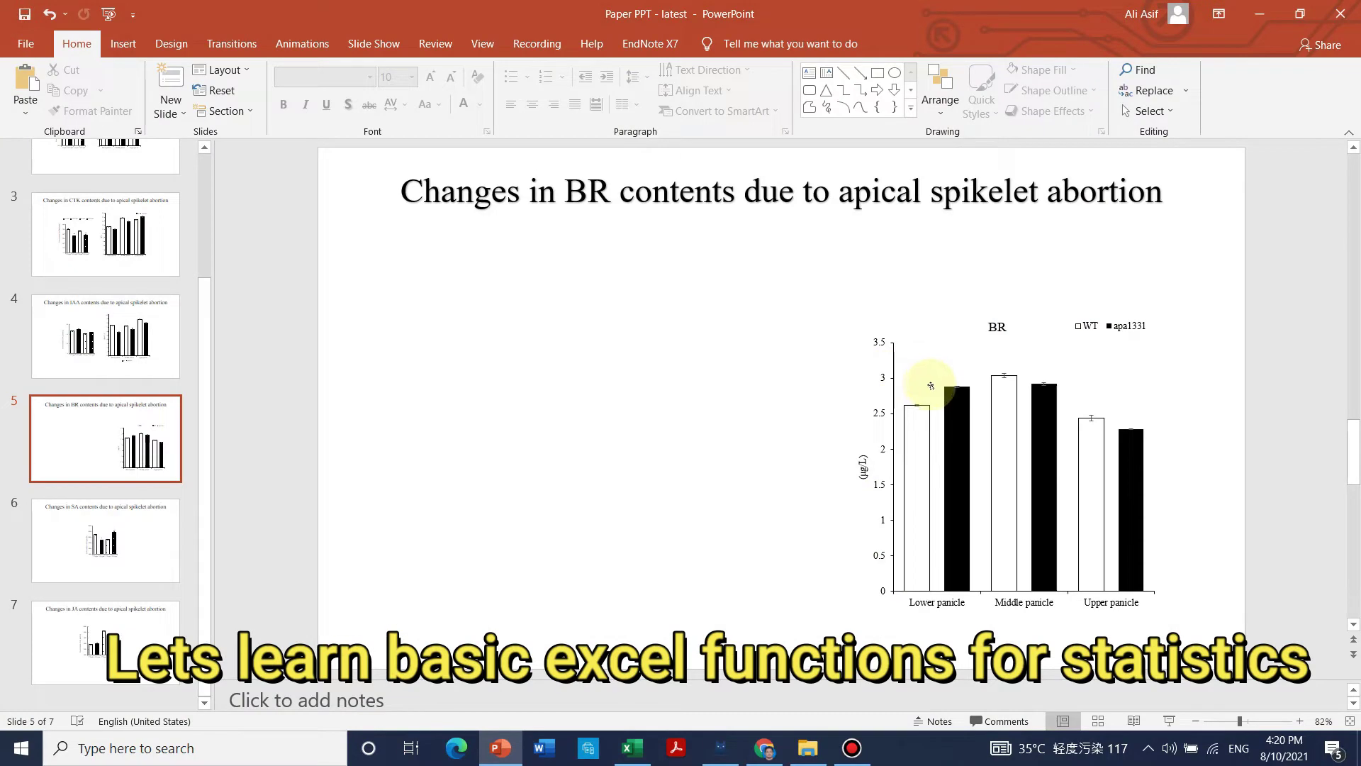
left_click(1000, 397)
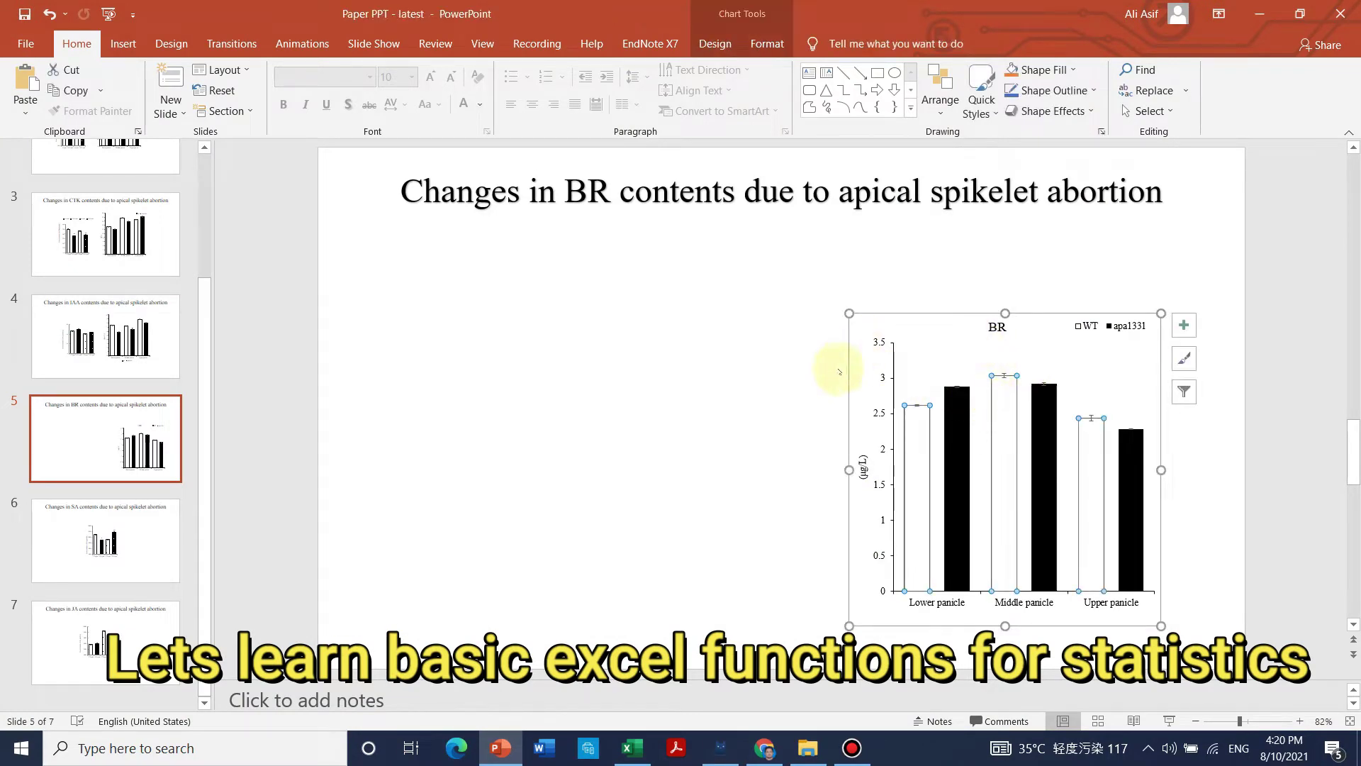
left_click(760, 371)
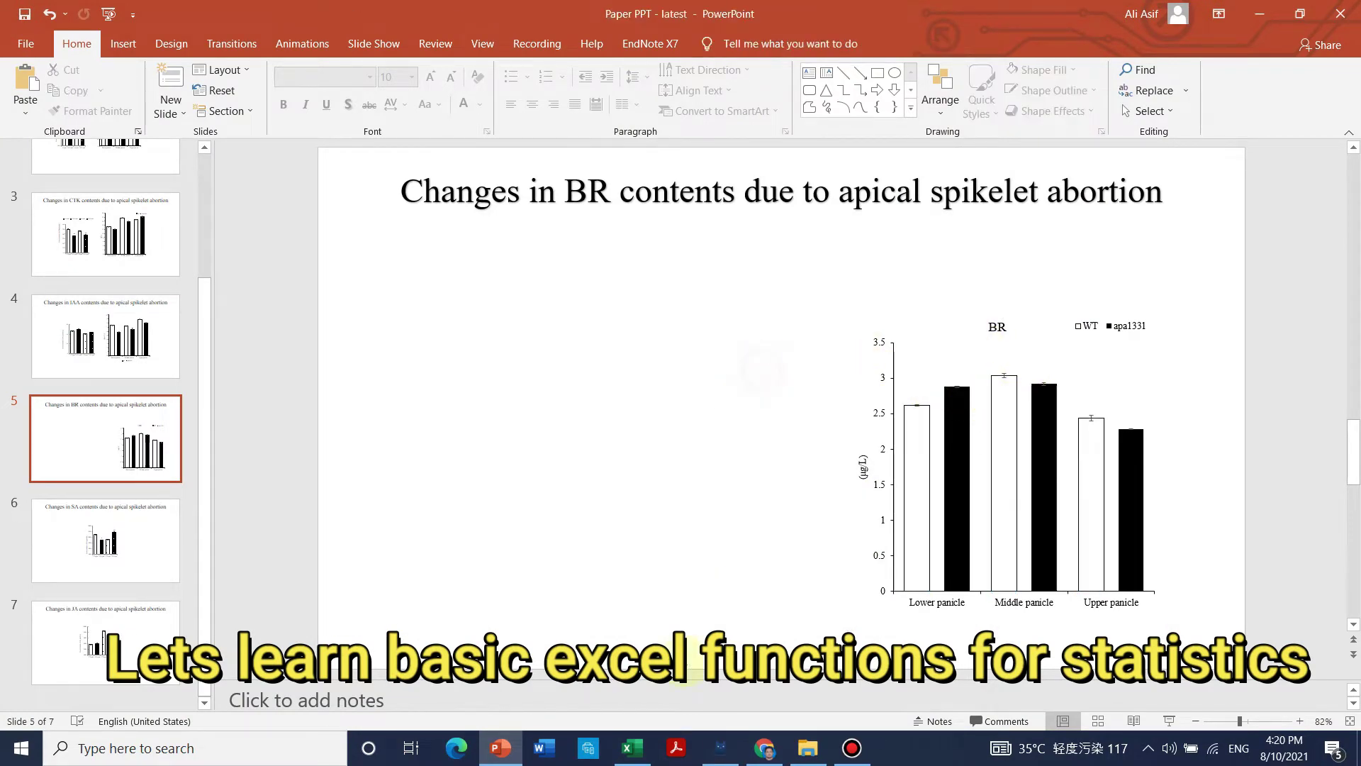
left_click(632, 749)
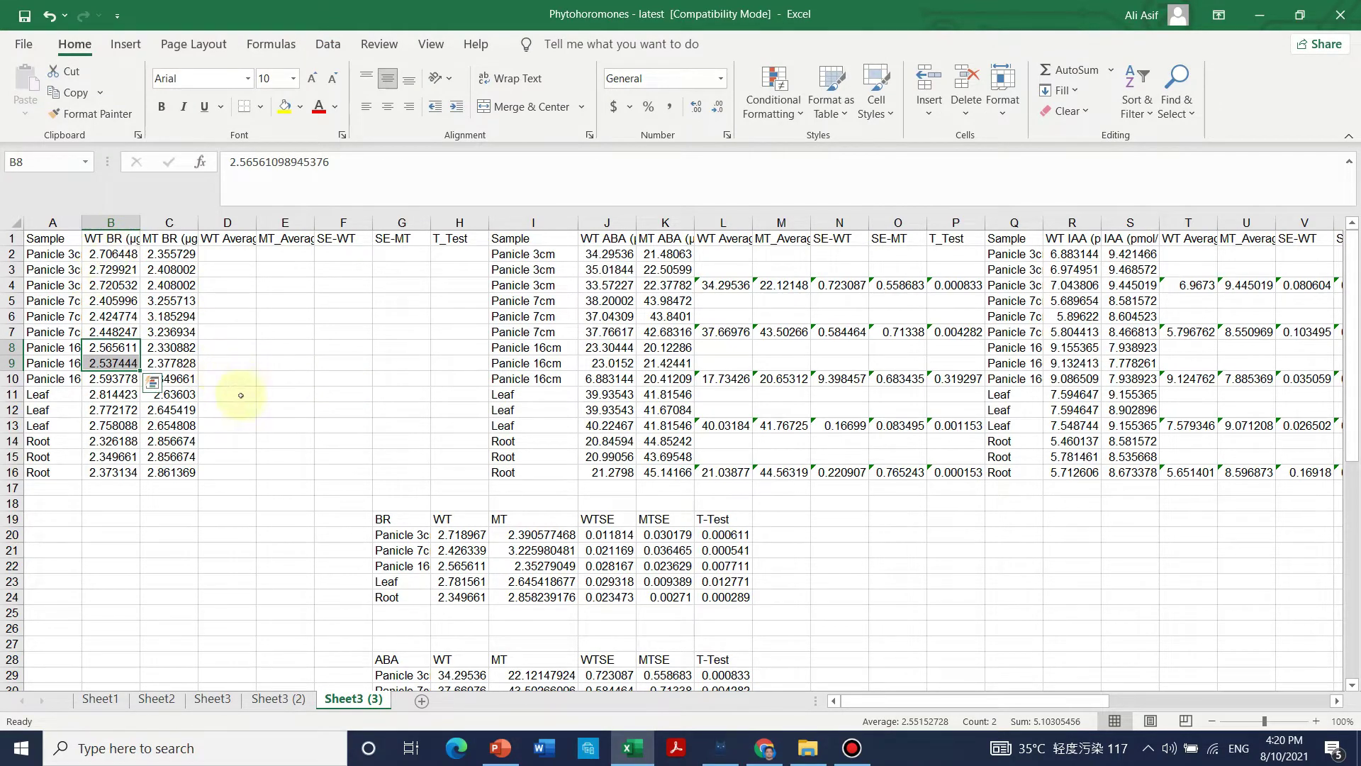
left_click_drag(129, 244, 142, 474)
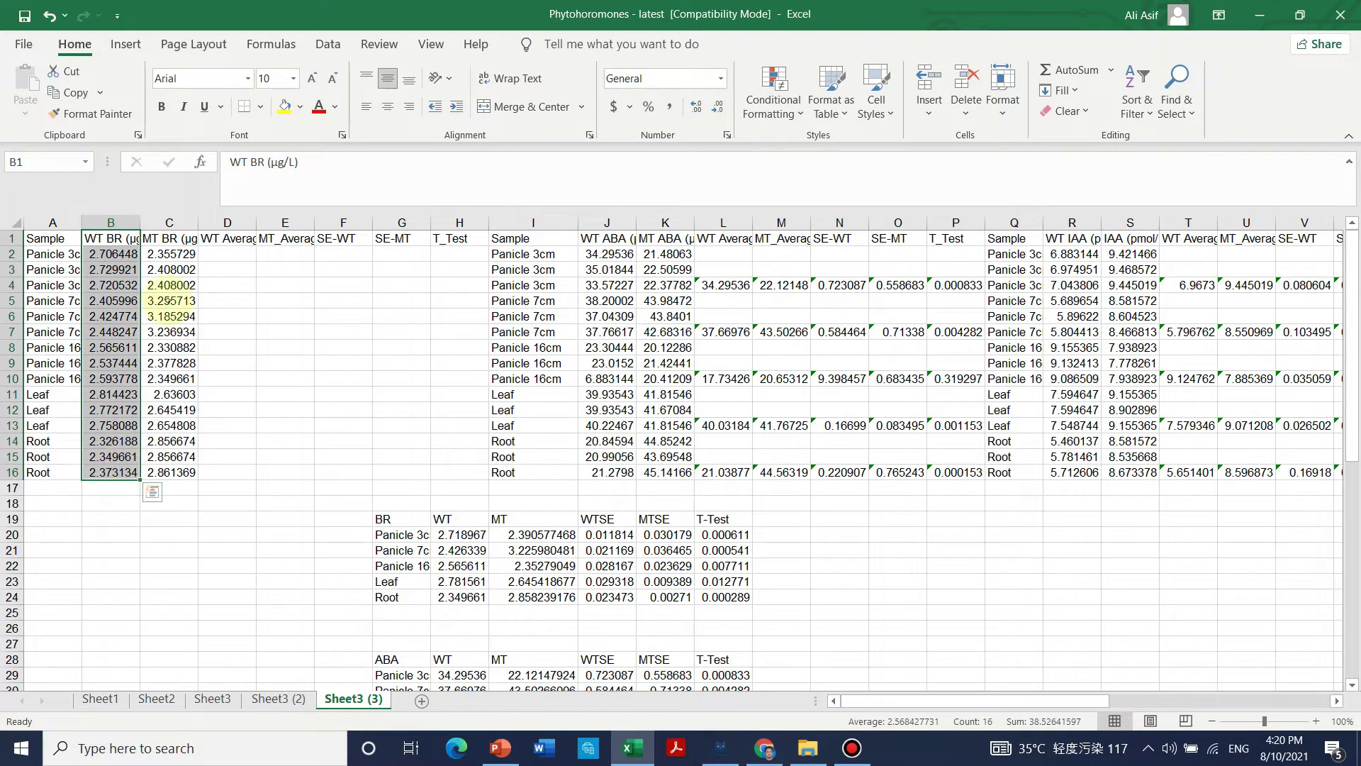
left_click_drag(177, 241, 176, 475)
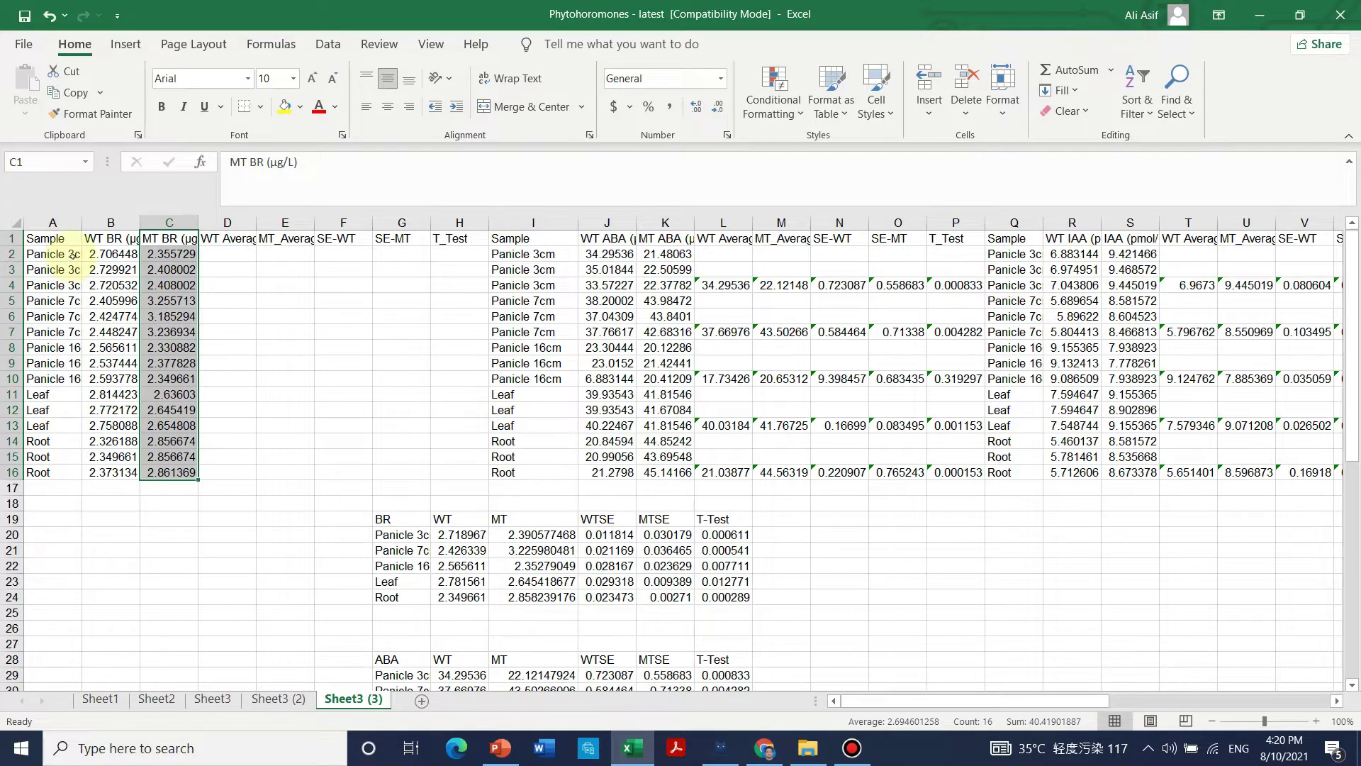
left_click_drag(71, 253, 71, 379)
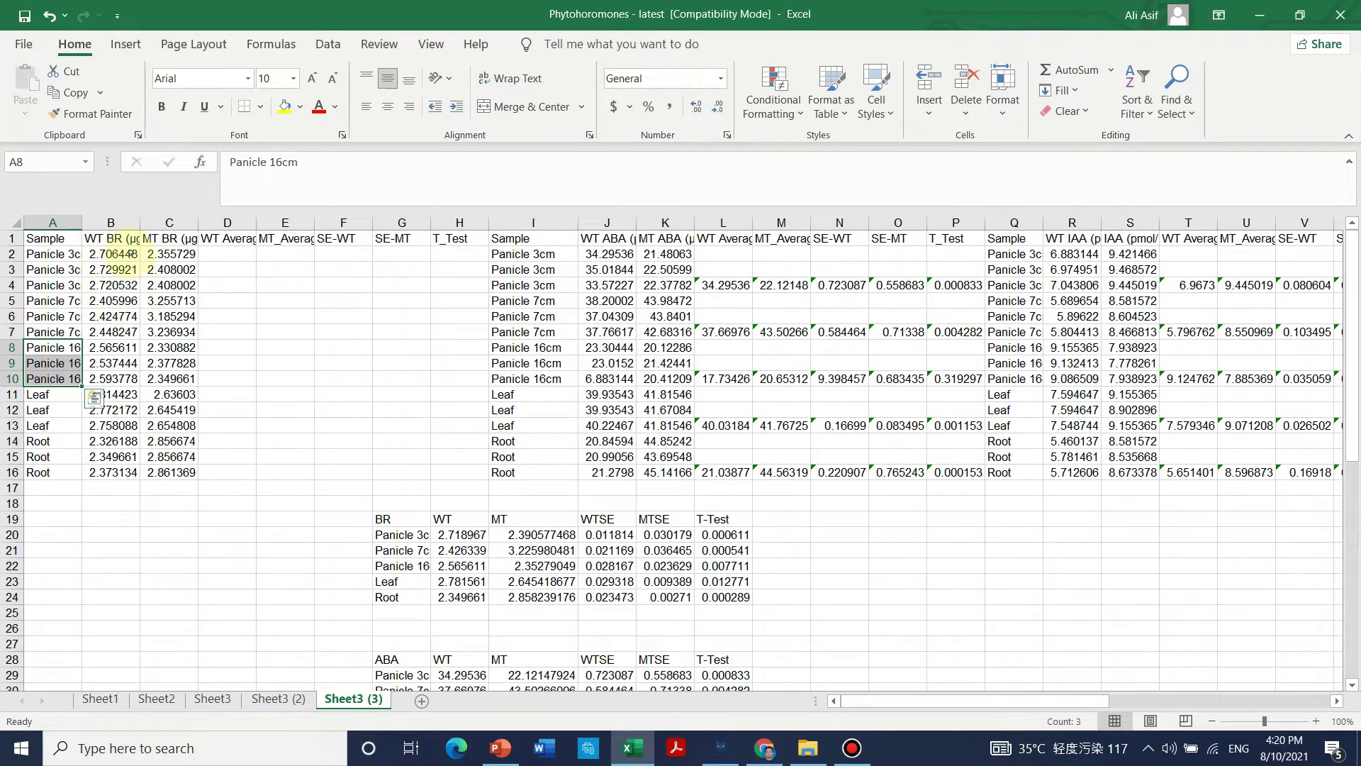
left_click(113, 239)
left_click_drag(113, 239, 110, 472)
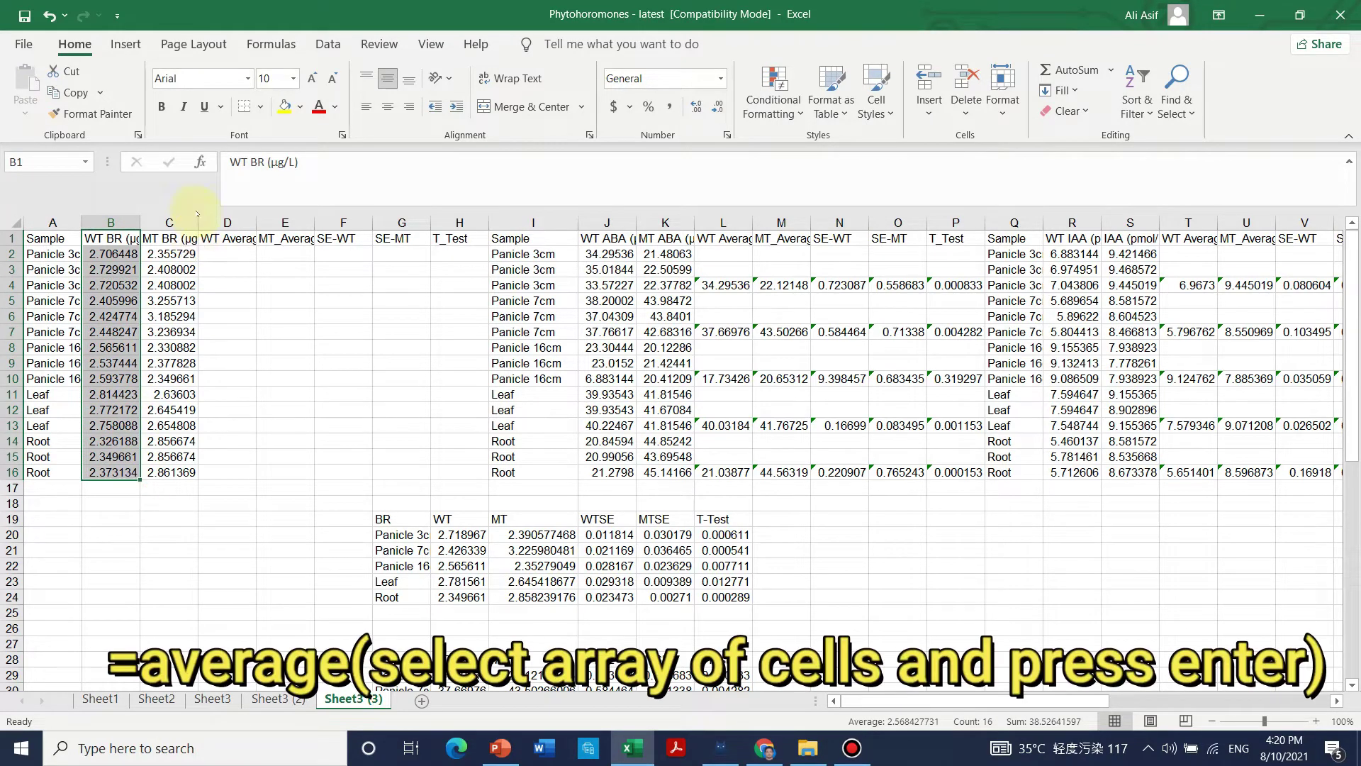
- Enter =AVERAGE(B2:B4) in D4 to average the Panicle 3cm WT BR replicates
left_click(230, 256)
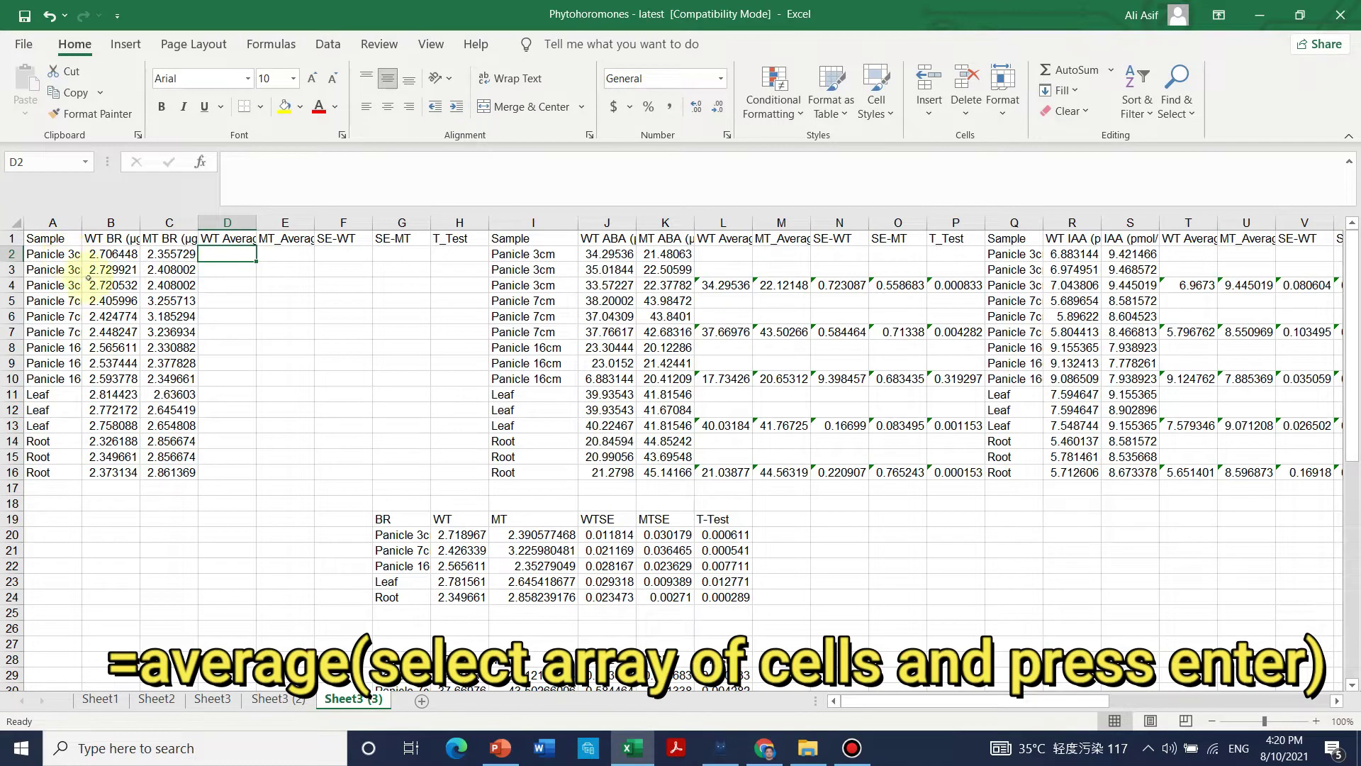
left_click(218, 286)
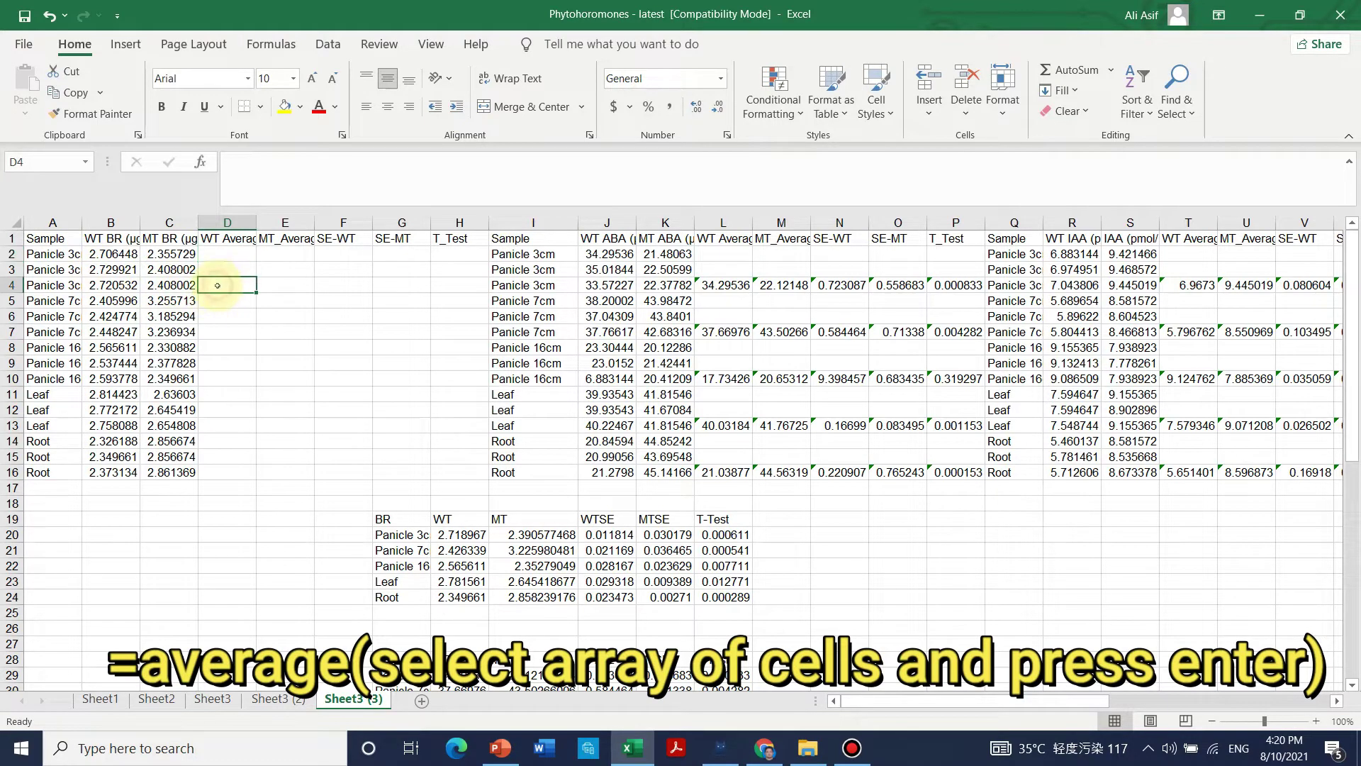
type("=")
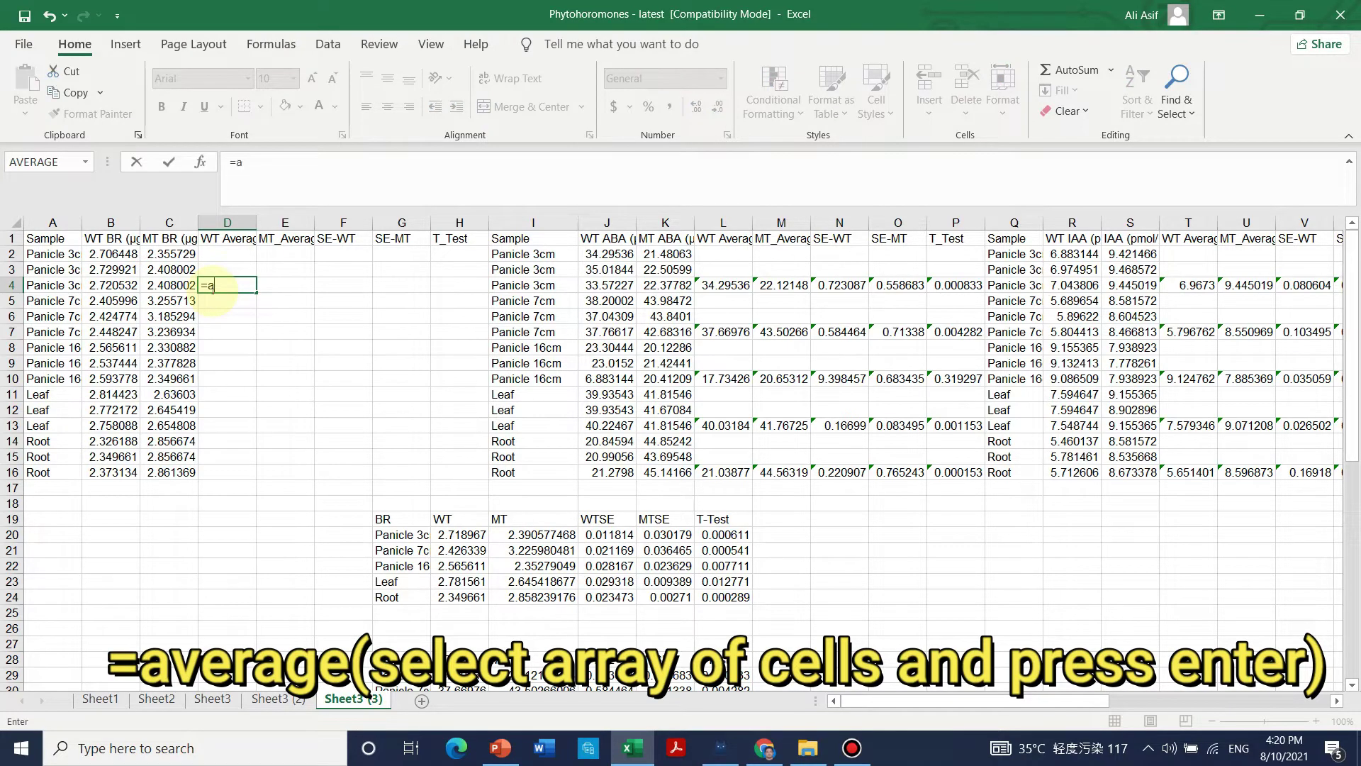
type("ave")
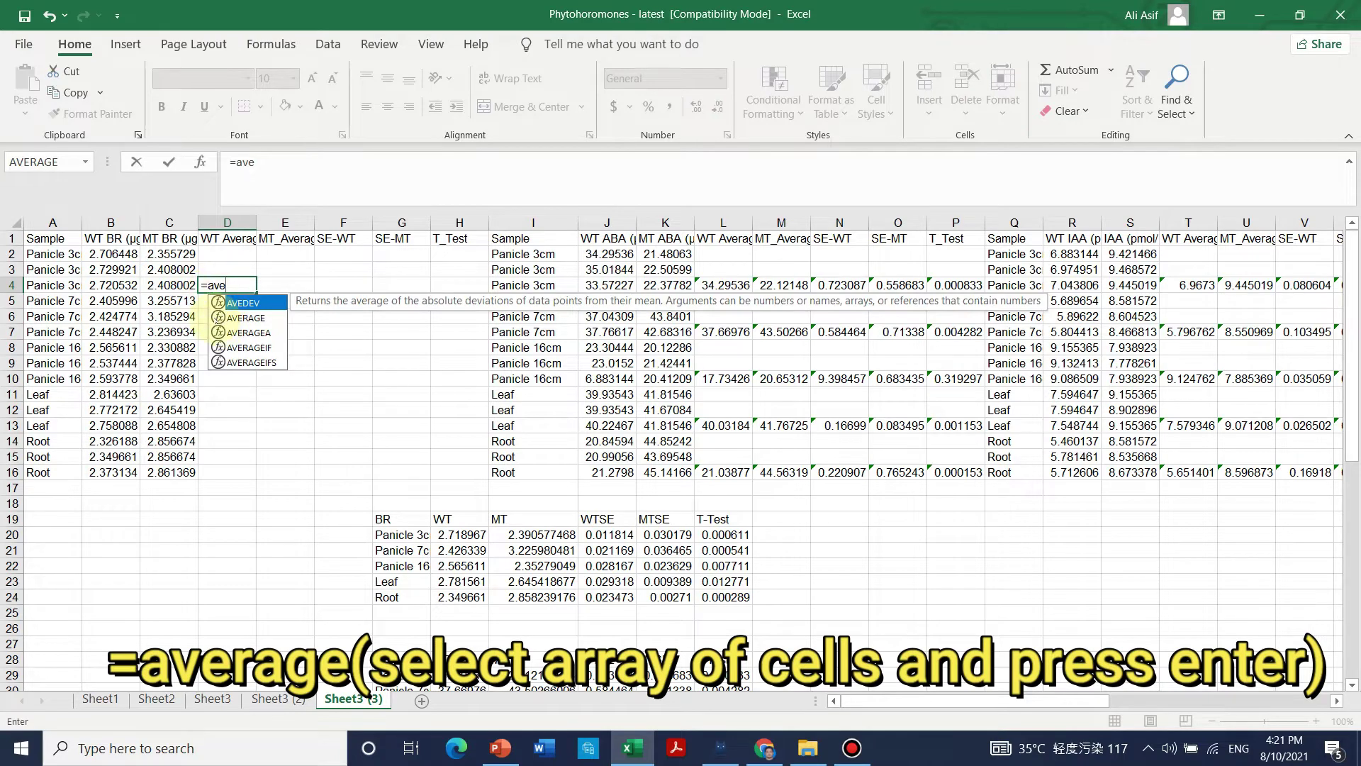
double_click(241, 318)
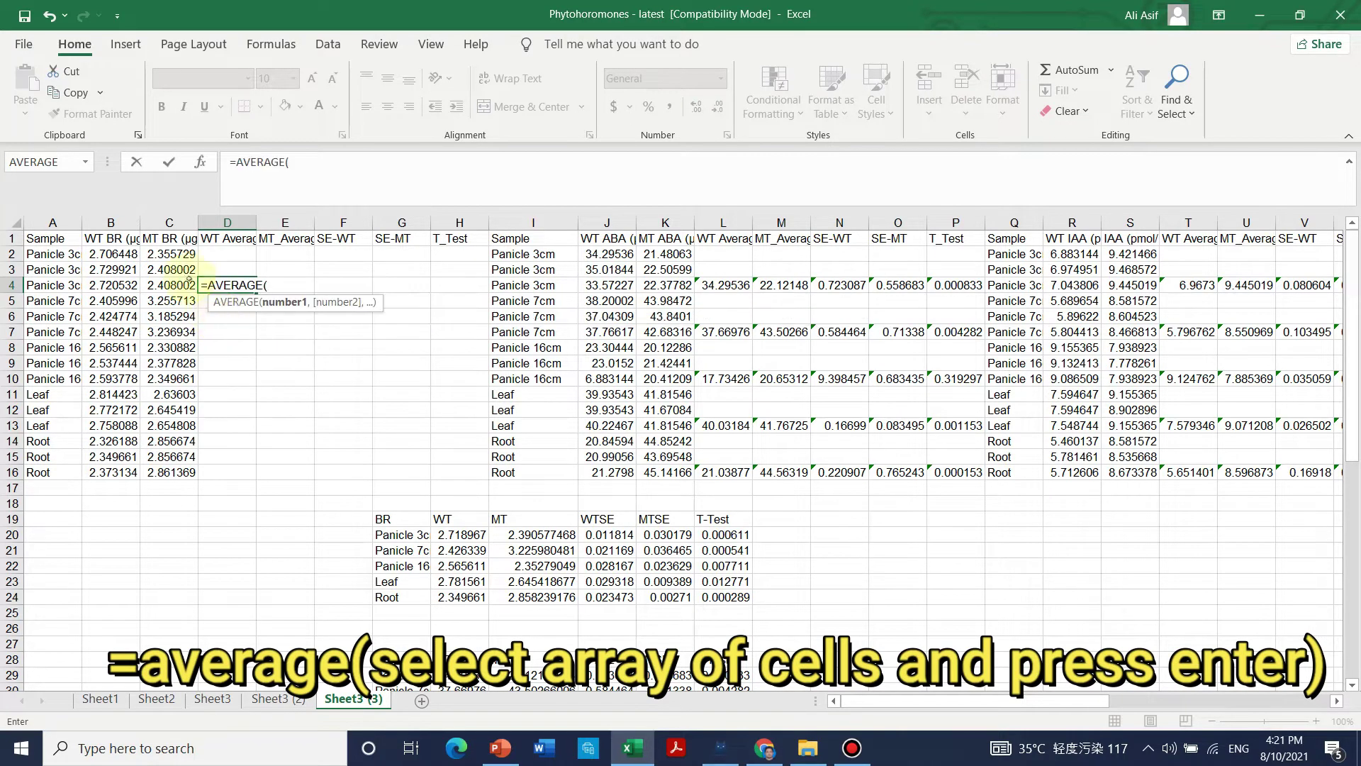
left_click(113, 253)
left_click_drag(115, 256, 119, 285)
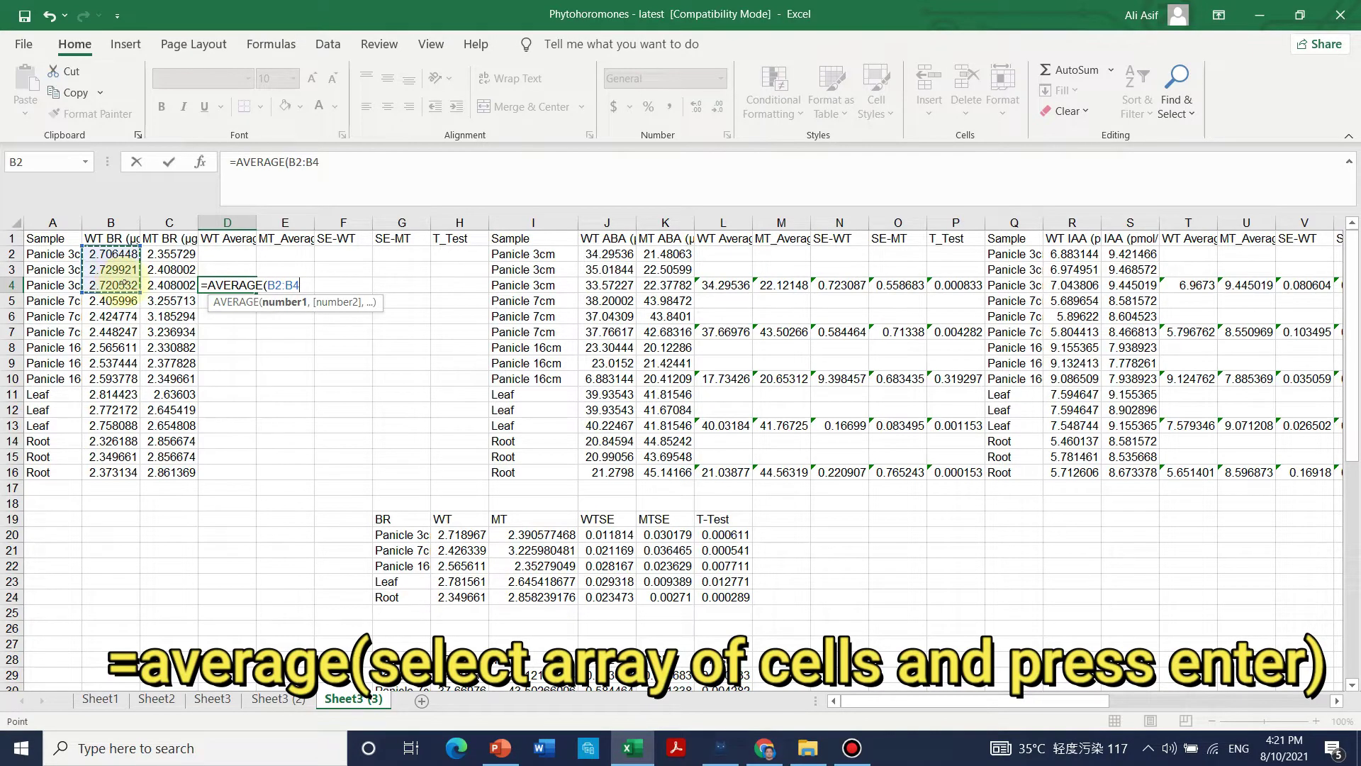
key("Return")
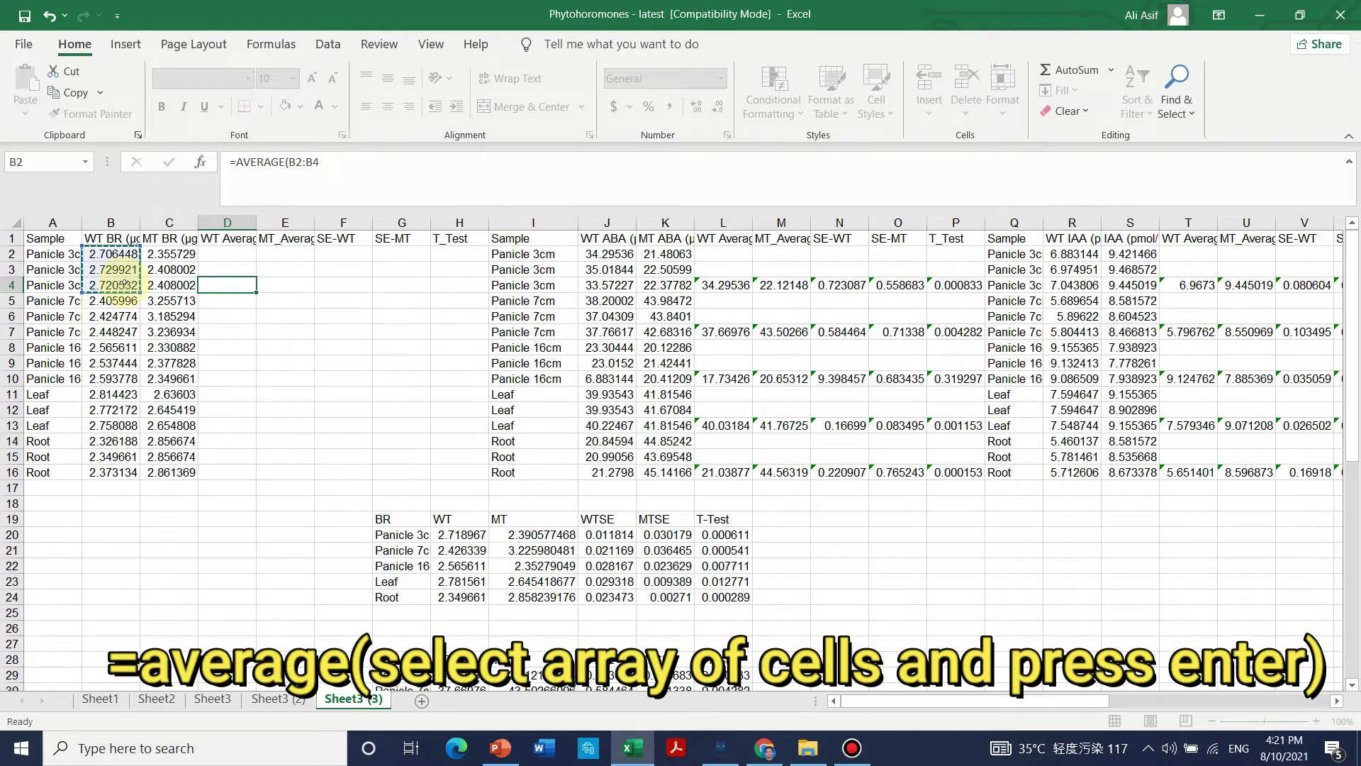
- Copy the D4 average formula into D7, D10, D13 and D16
left_click(241, 285)
key("ctrl+c")
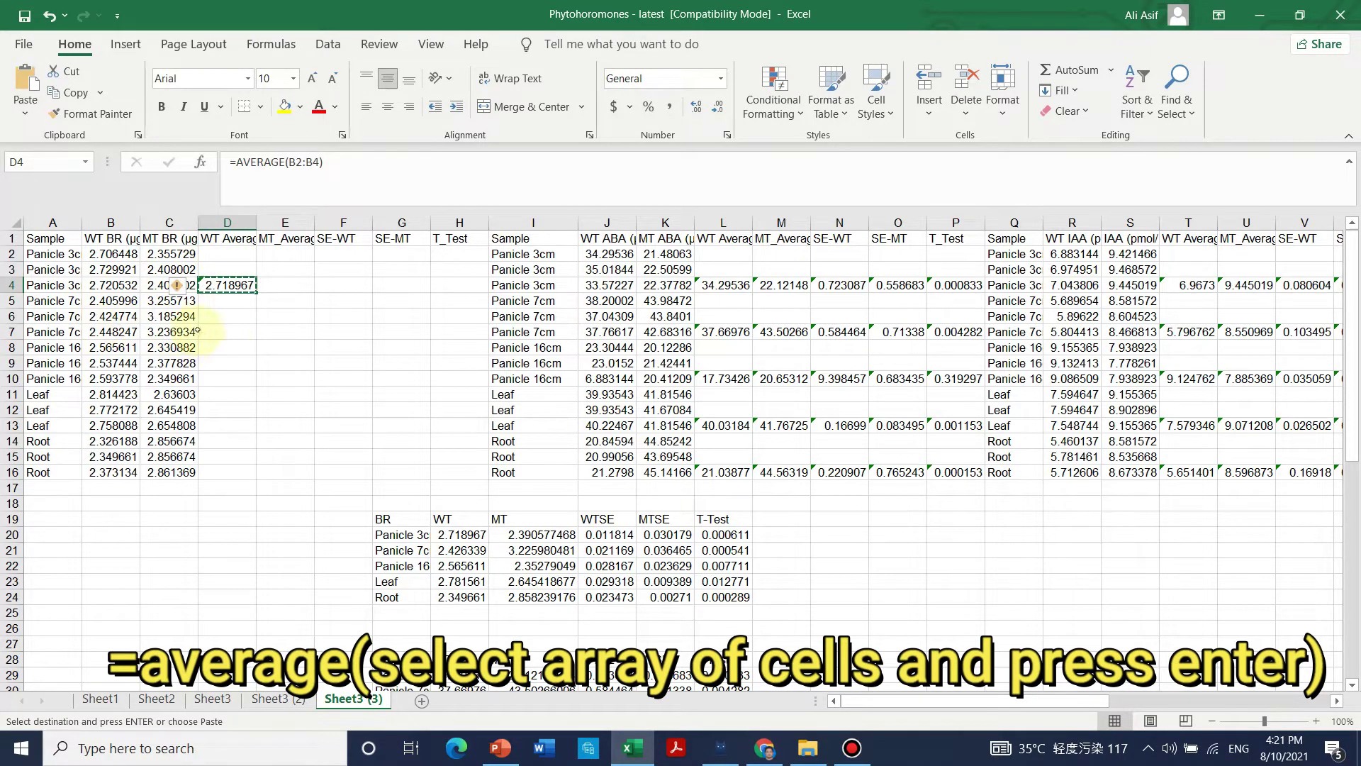
left_click(225, 331)
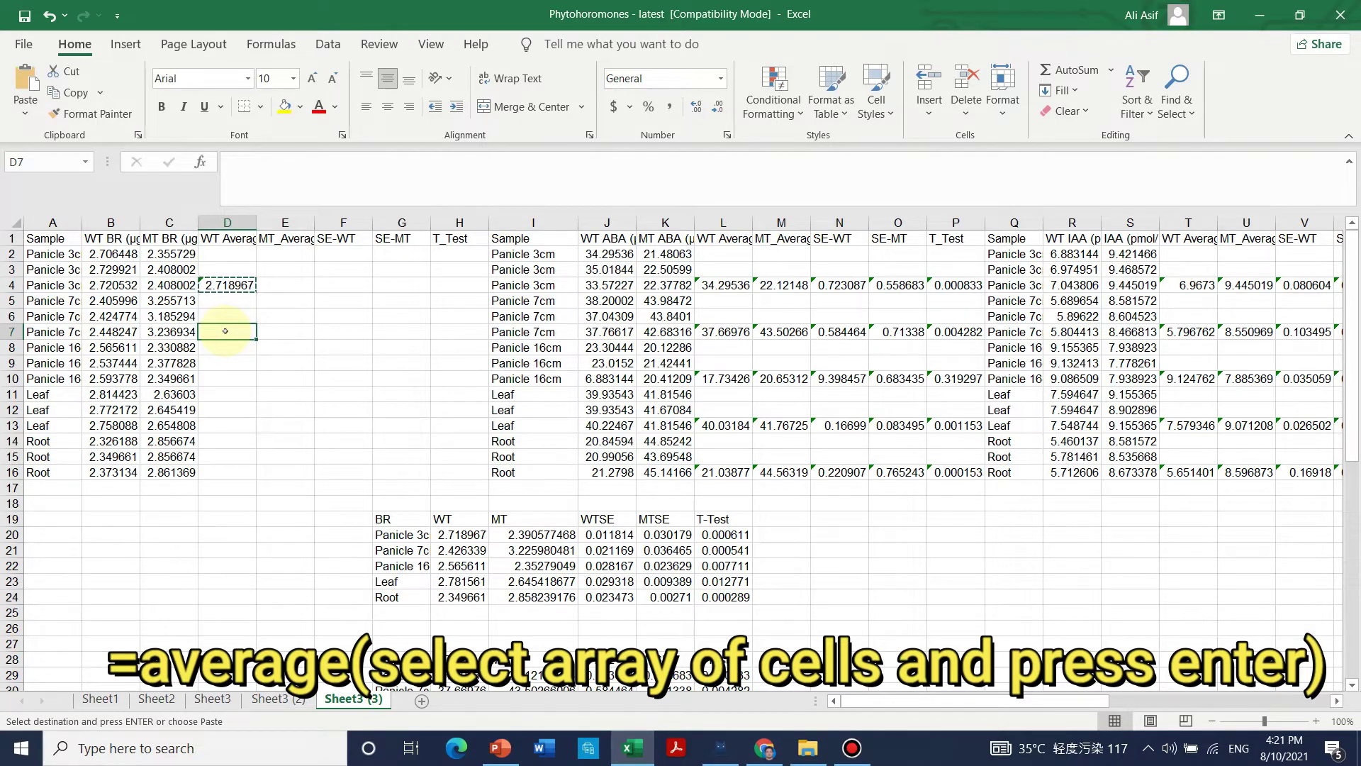
key("ctrl+v")
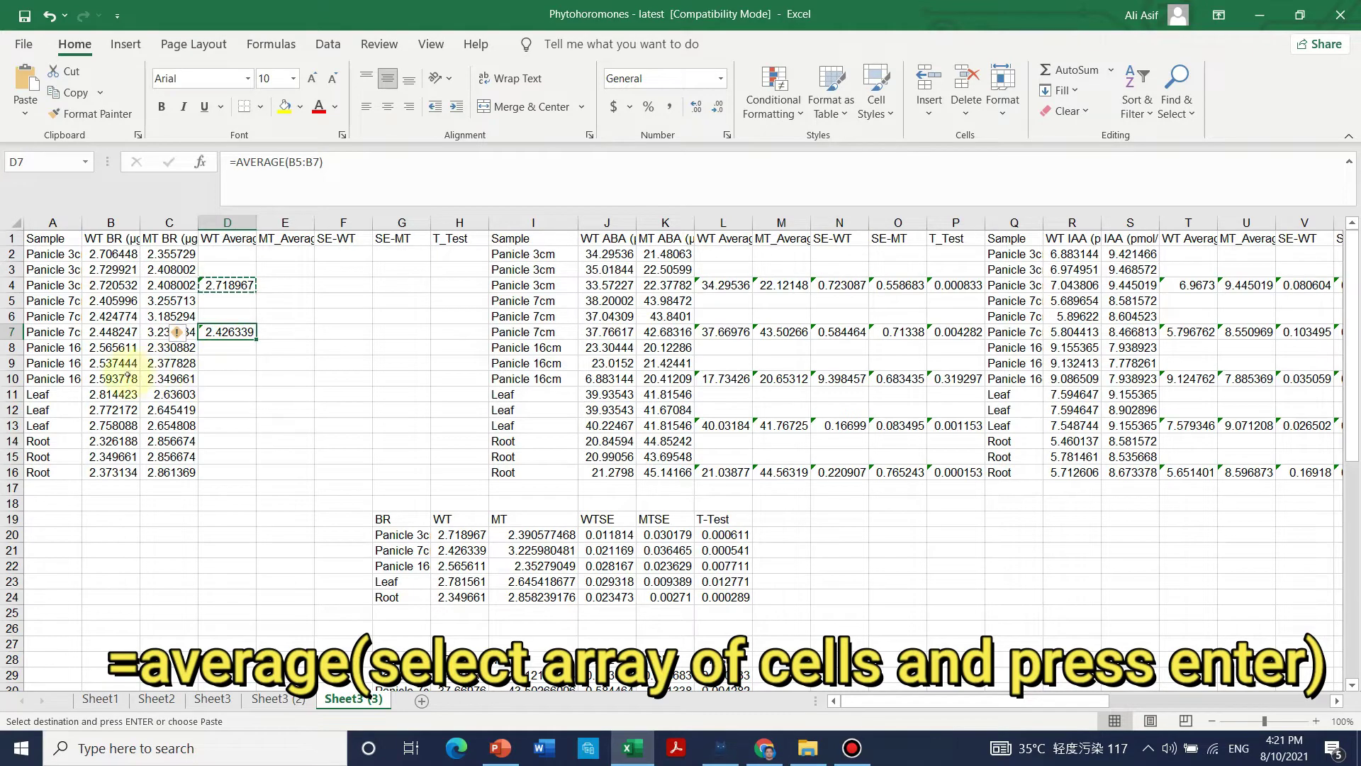
left_click(224, 376)
key("ctrl+v")
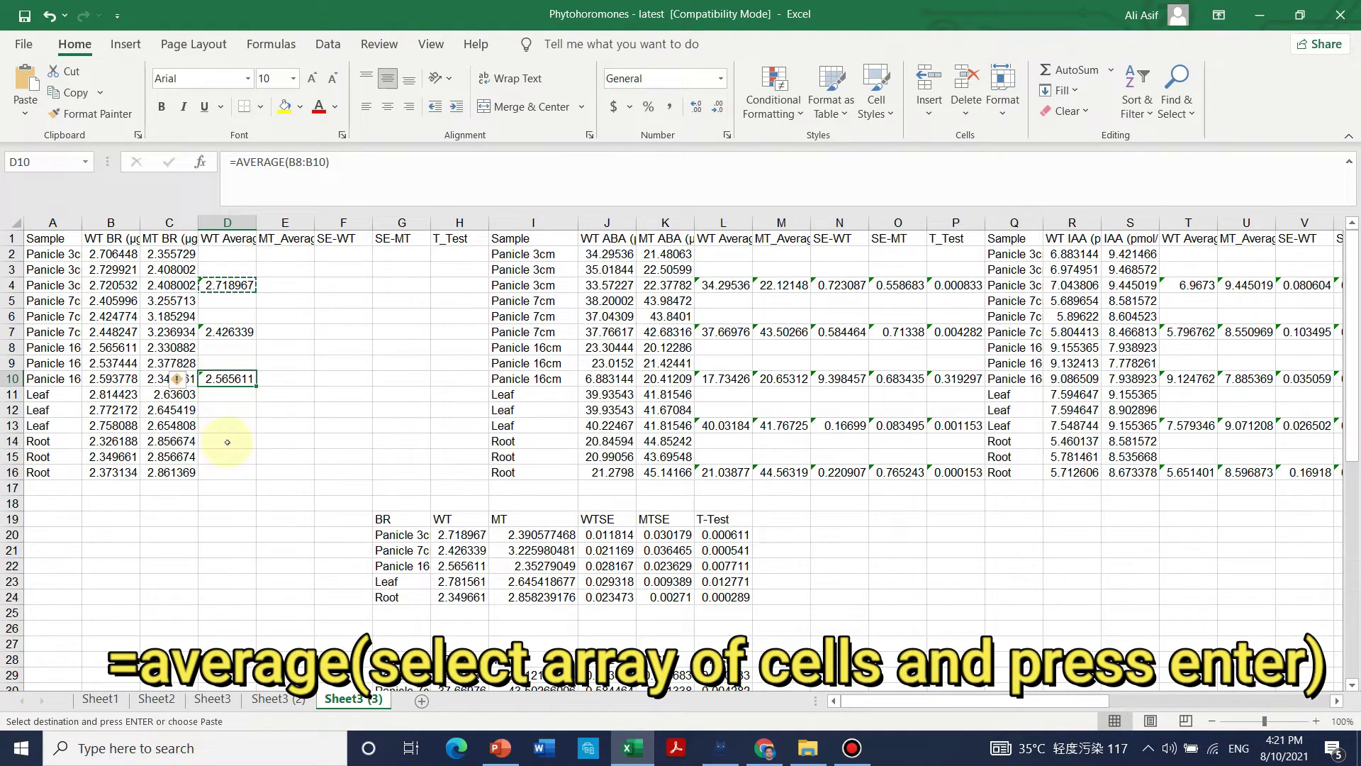
left_click(227, 421)
key("ctrl+v")
left_click(239, 473)
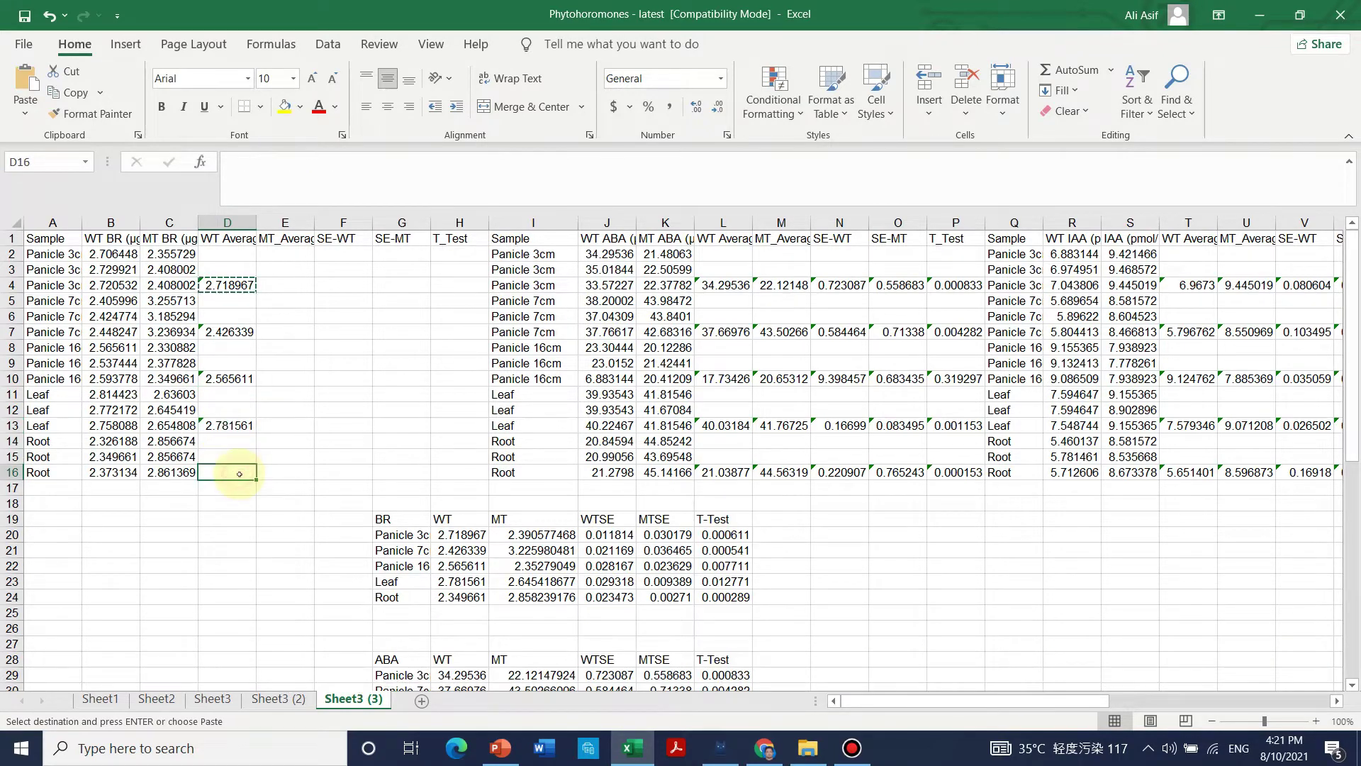
key("ctrl+v")
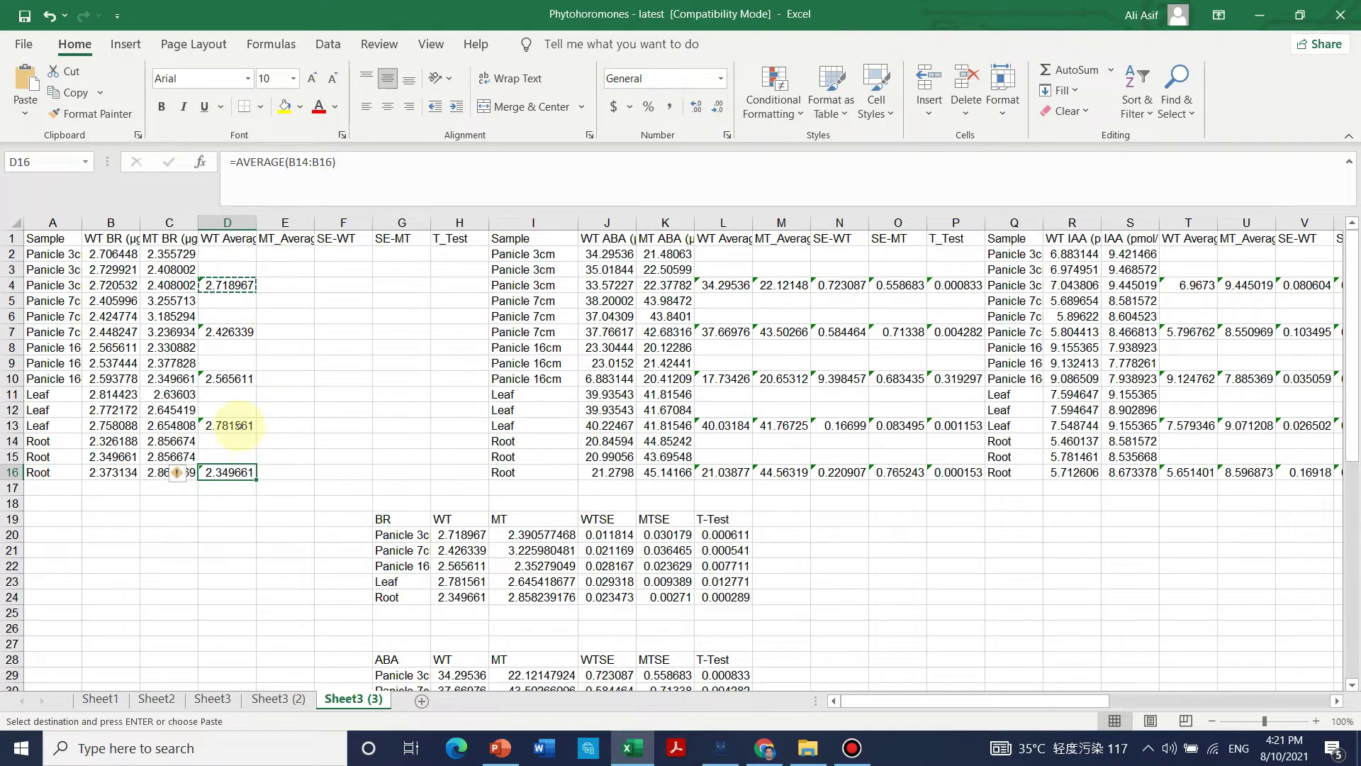
- Verify the averaged ranges in D13 and D10, then copy D4 again
left_click(240, 425)
key("ctrl+v")
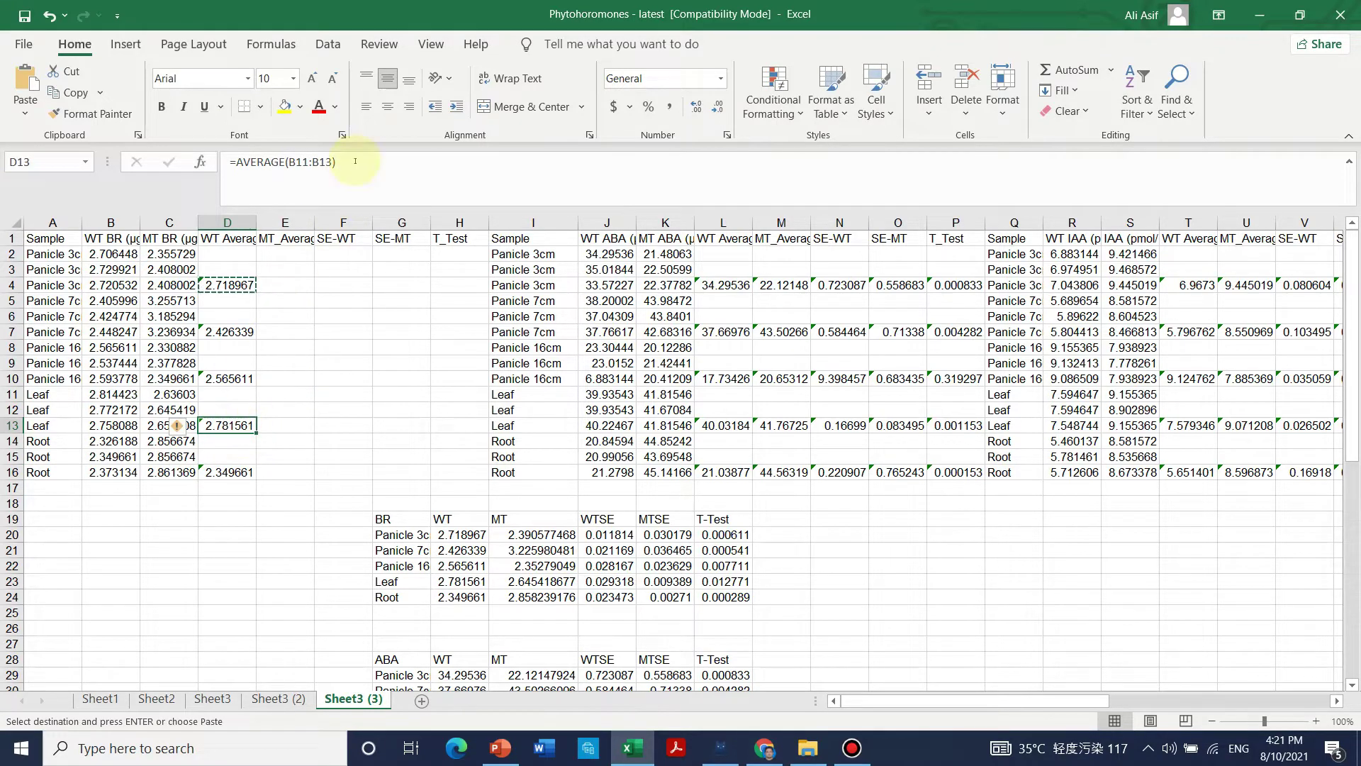
left_click(354, 161)
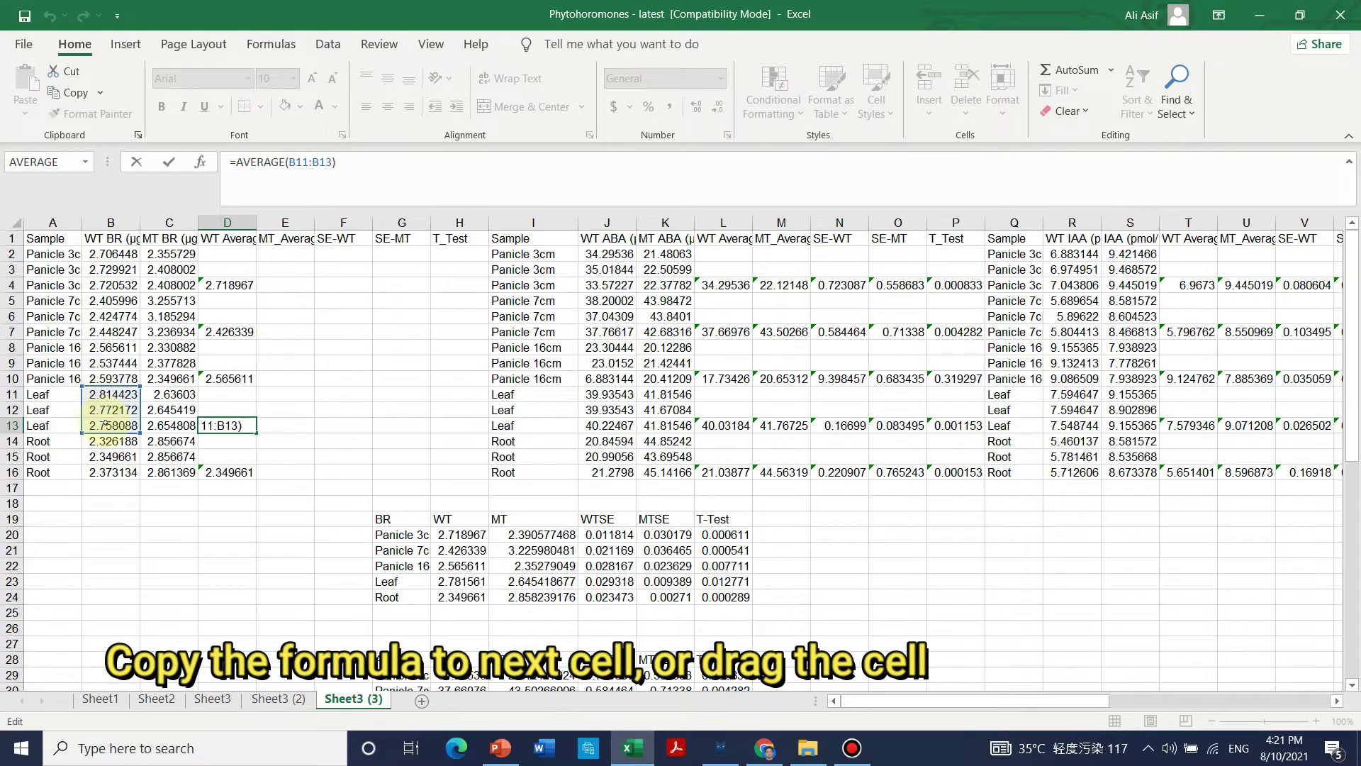
key("Return")
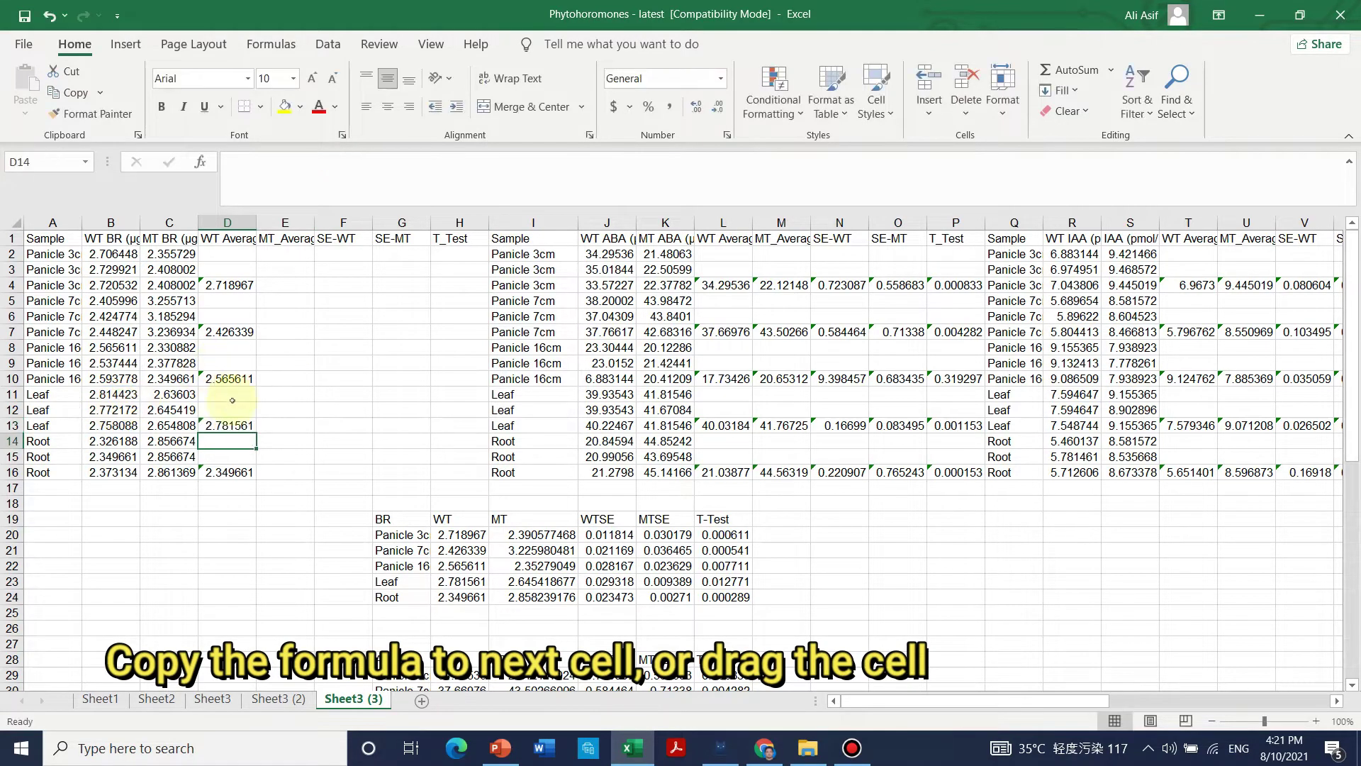
key("Up")
left_click(233, 382)
left_click(346, 163)
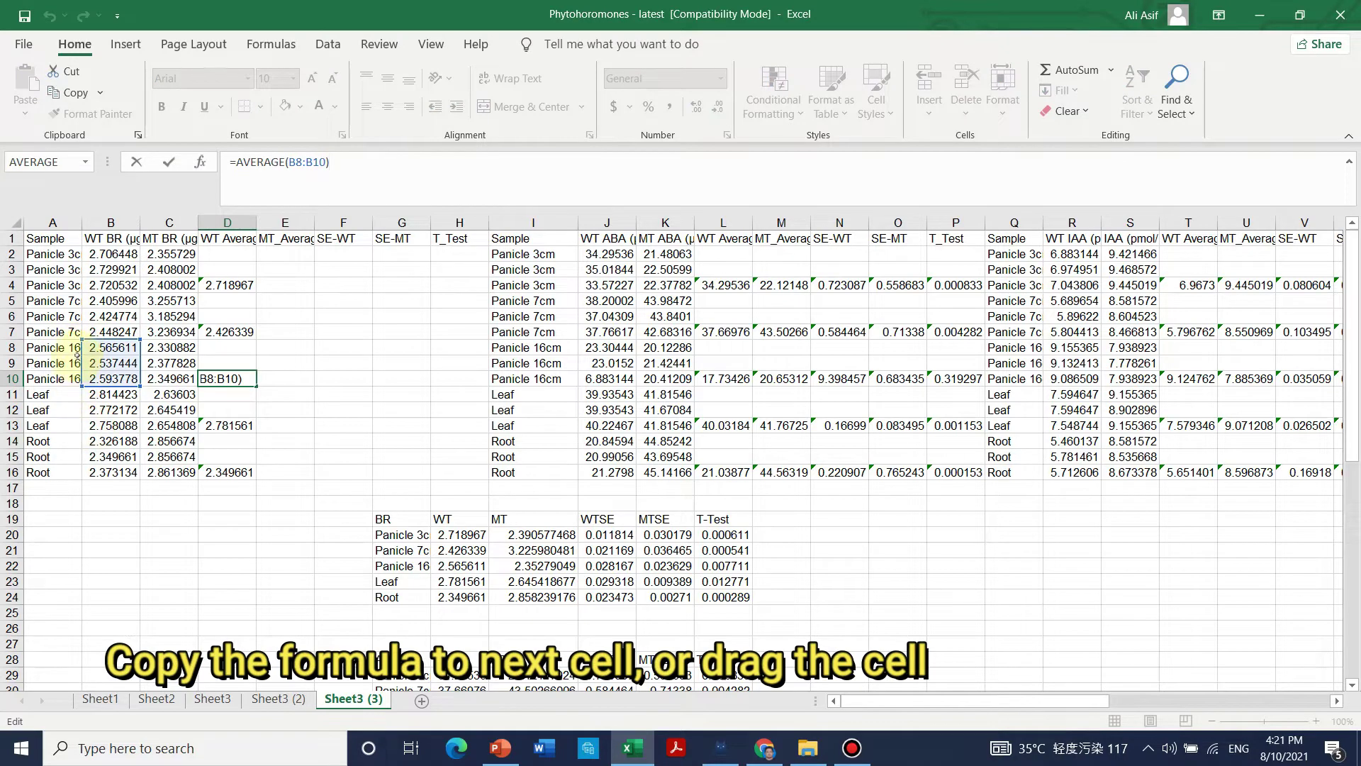
key("Return")
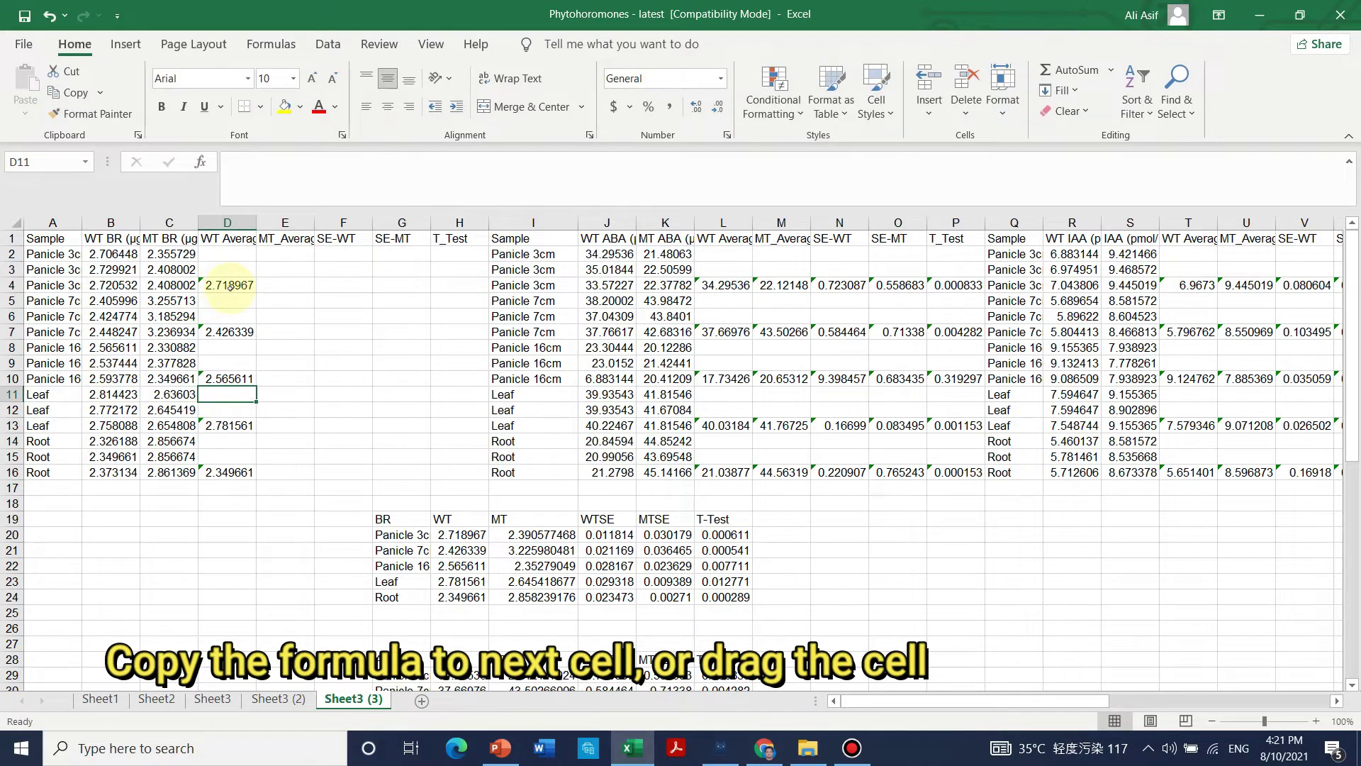
left_click(230, 286)
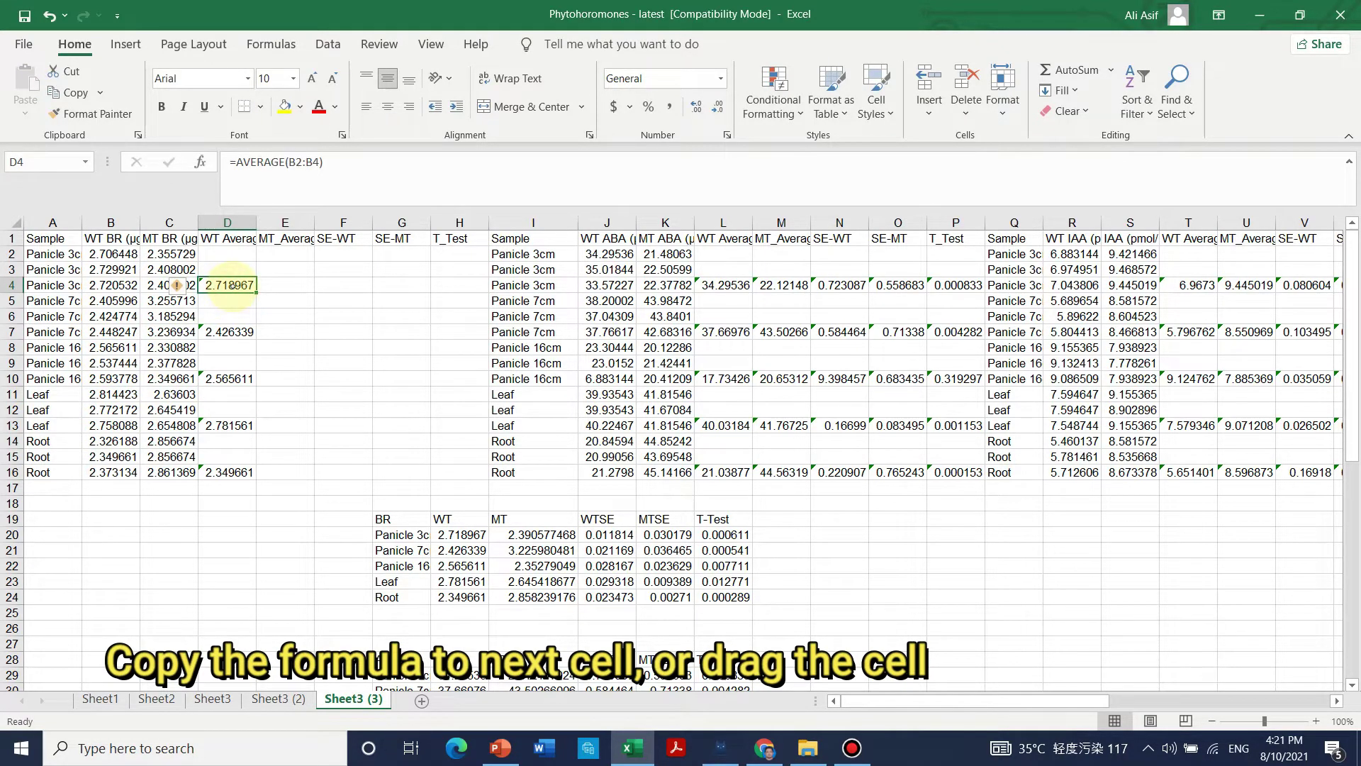
key("ctrl+c")
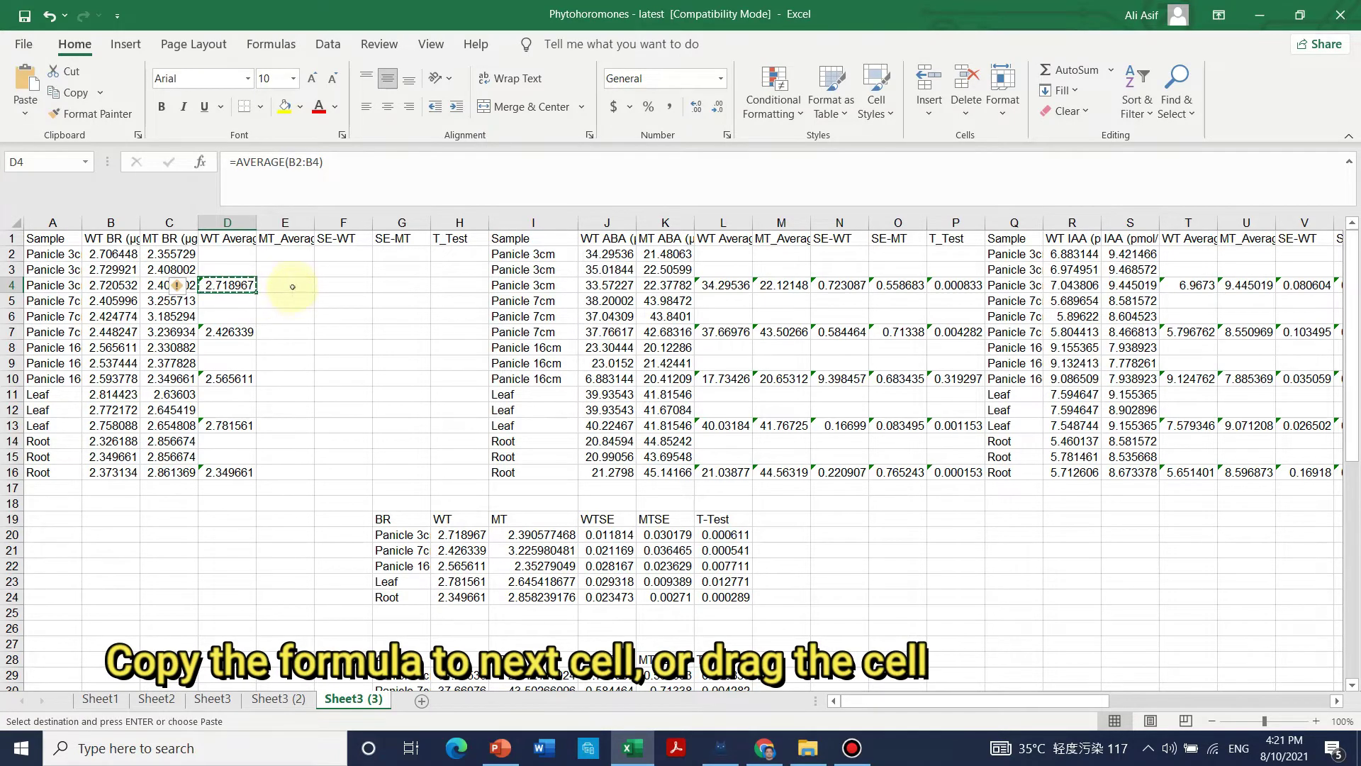
left_click(292, 286)
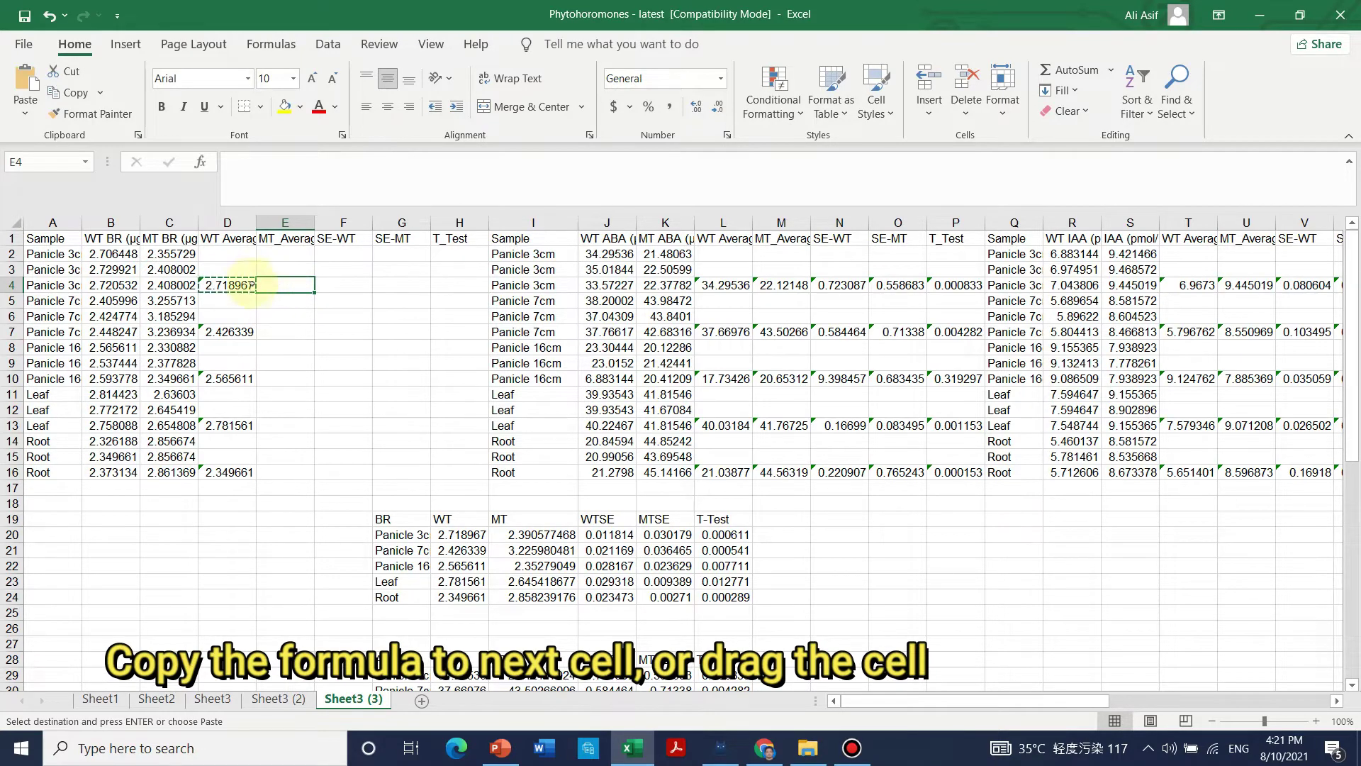
- Fill the D4, D7, D10 and D13 average formulas across into the MT Average column
left_click(251, 284)
left_click_drag(254, 291, 298, 293)
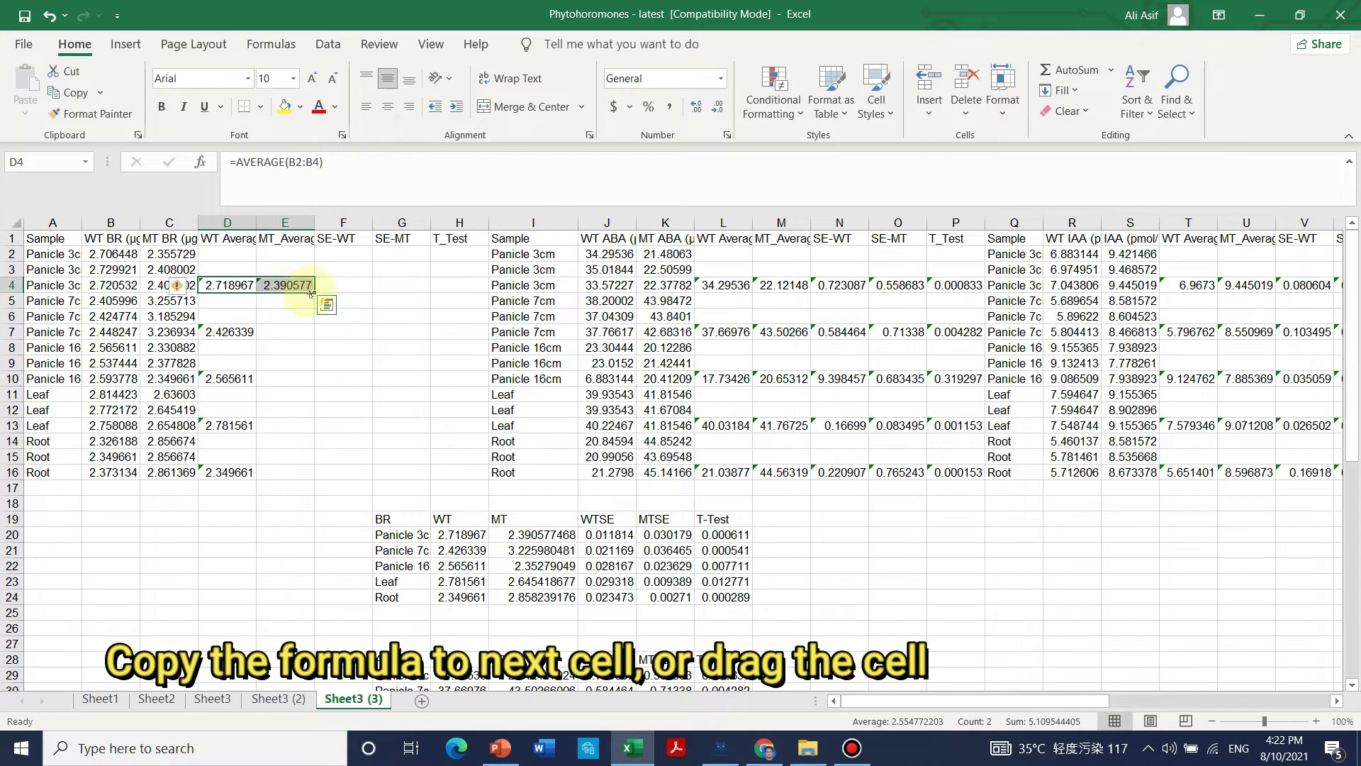
left_click(248, 333)
left_click_drag(257, 339, 302, 339)
left_click(237, 379)
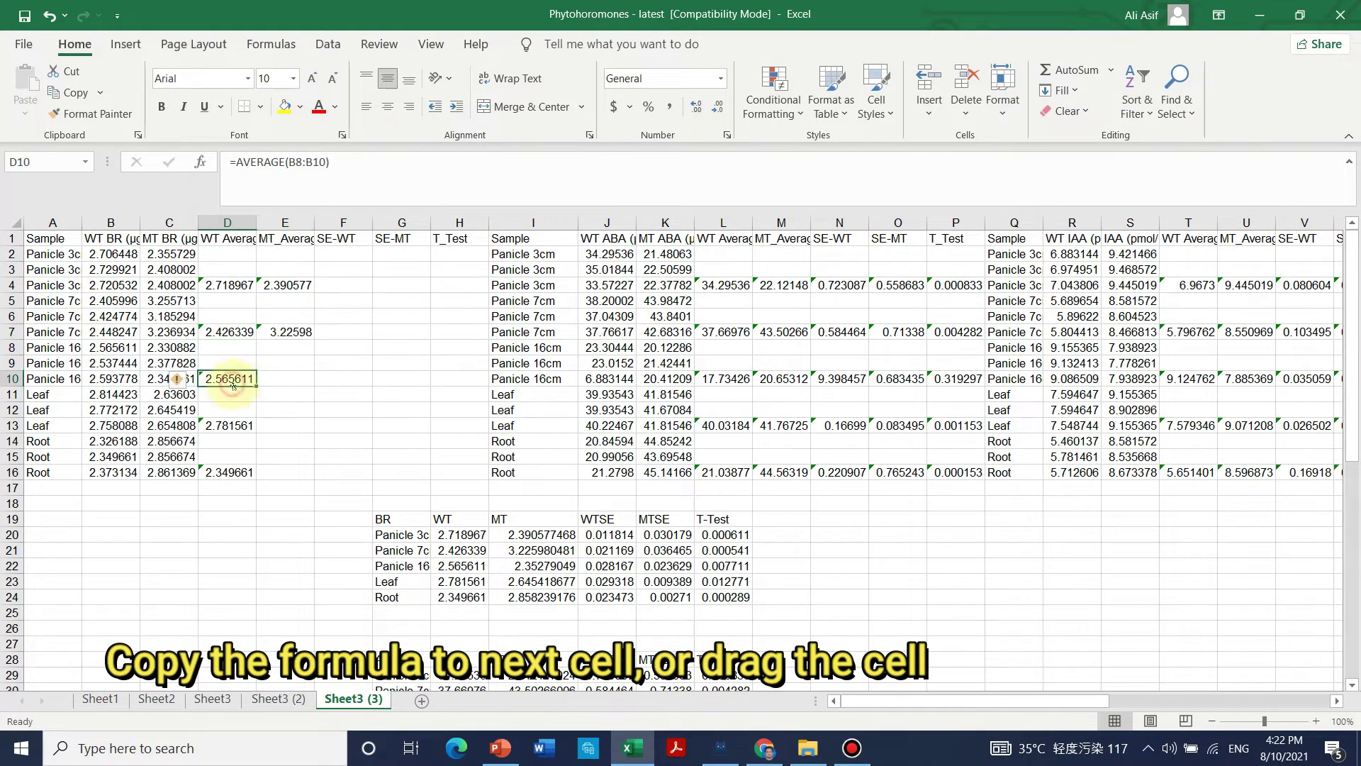
left_click_drag(257, 387, 304, 381)
left_click(248, 440)
left_click_drag(257, 434, 312, 477)
left_click(234, 473)
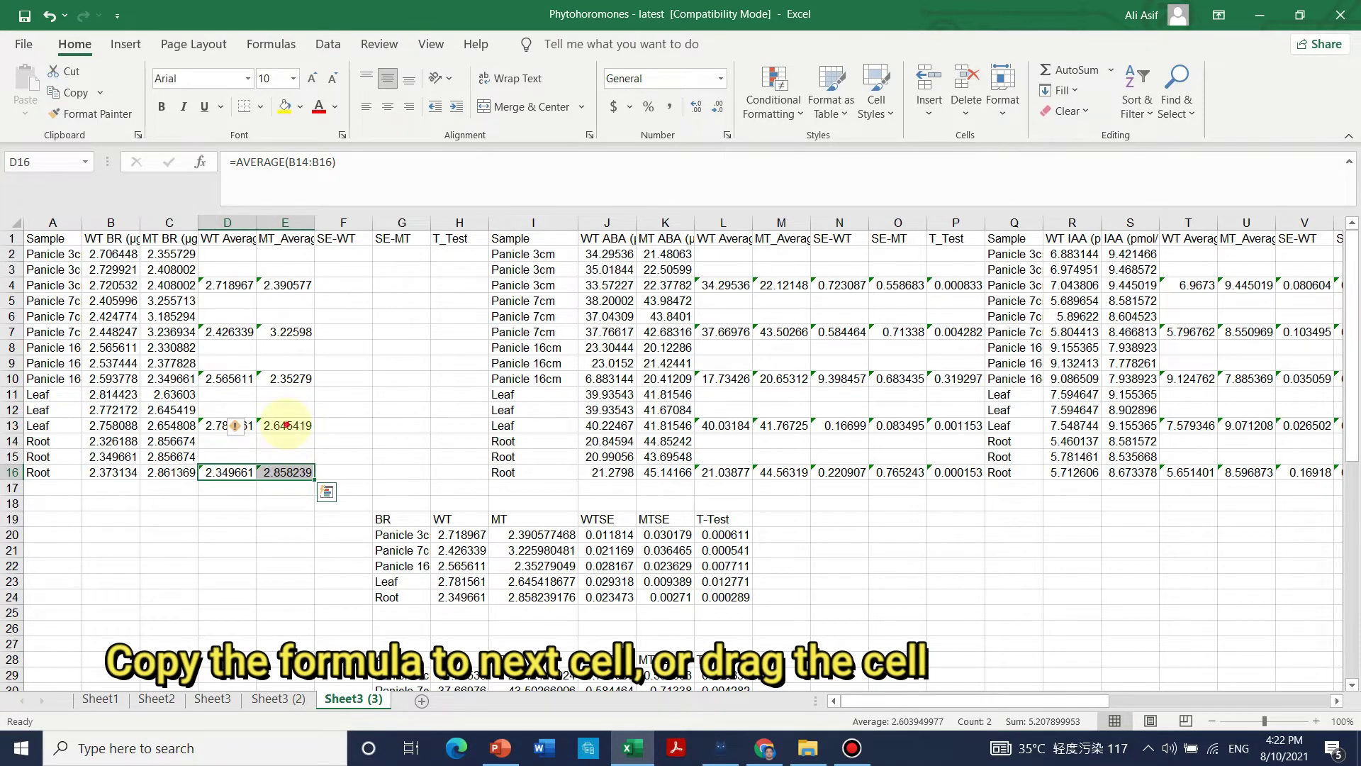
- Correct E13 to =AVERAGE(C11:C13), giving the Leaf MT mean 2.645419
left_click(286, 425)
left_click(357, 160)
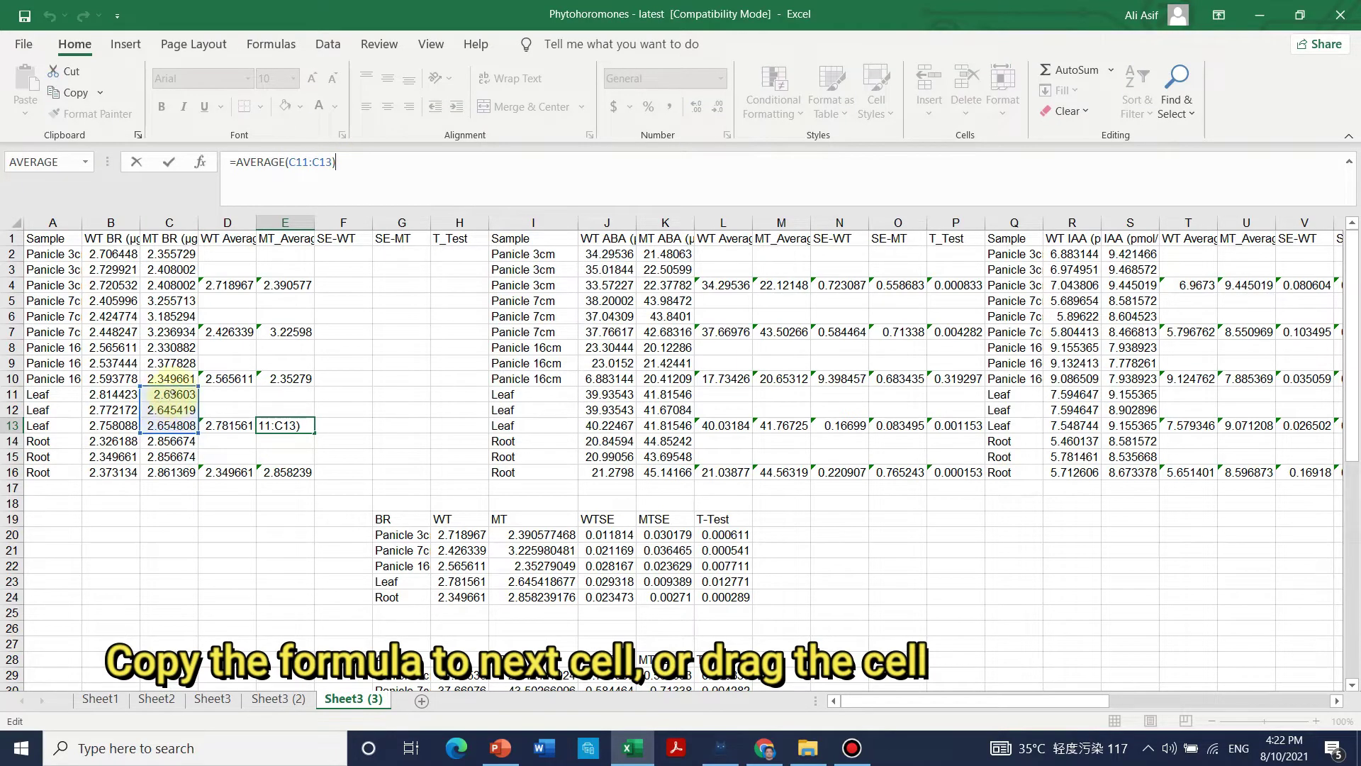
key("Return")
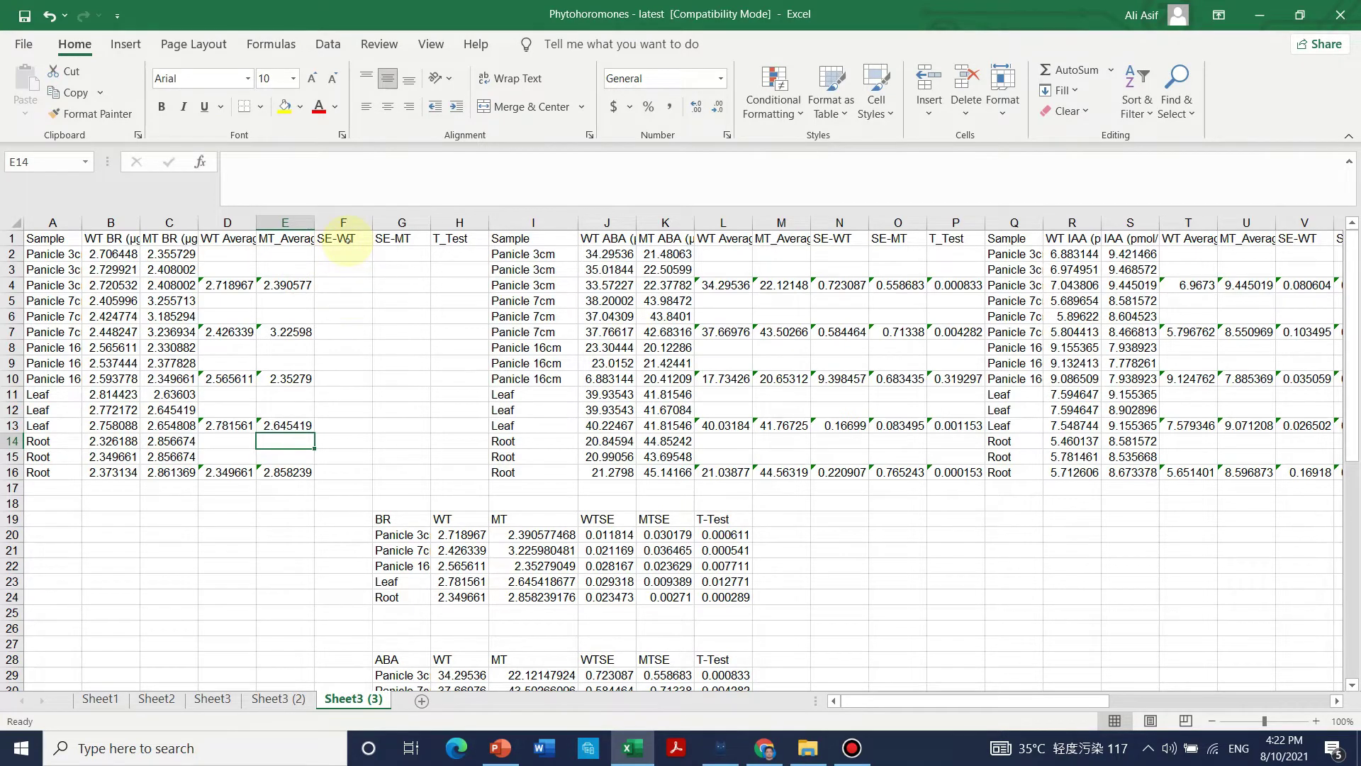
left_click(346, 285)
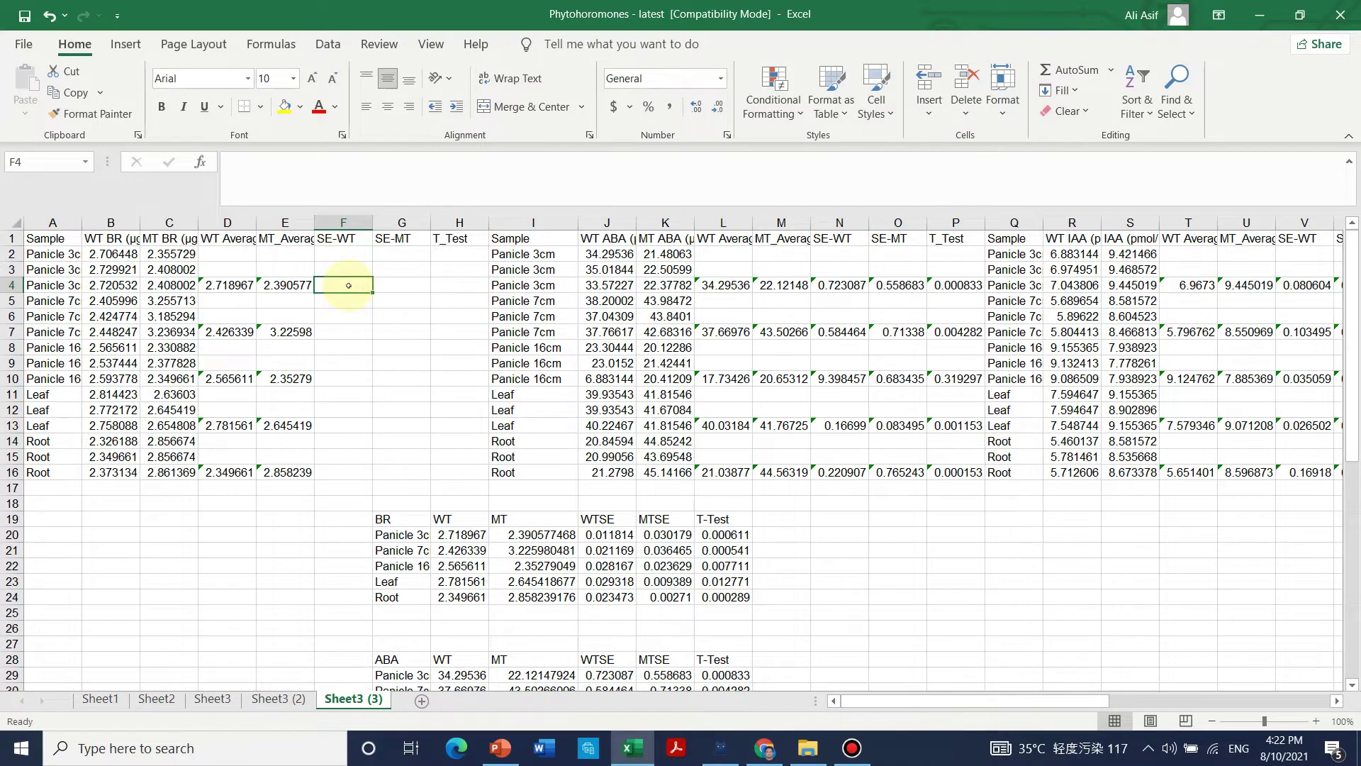
- Enter =STDEV.S(B2:B4) in F4 for the first group's SE-WT
type("=")
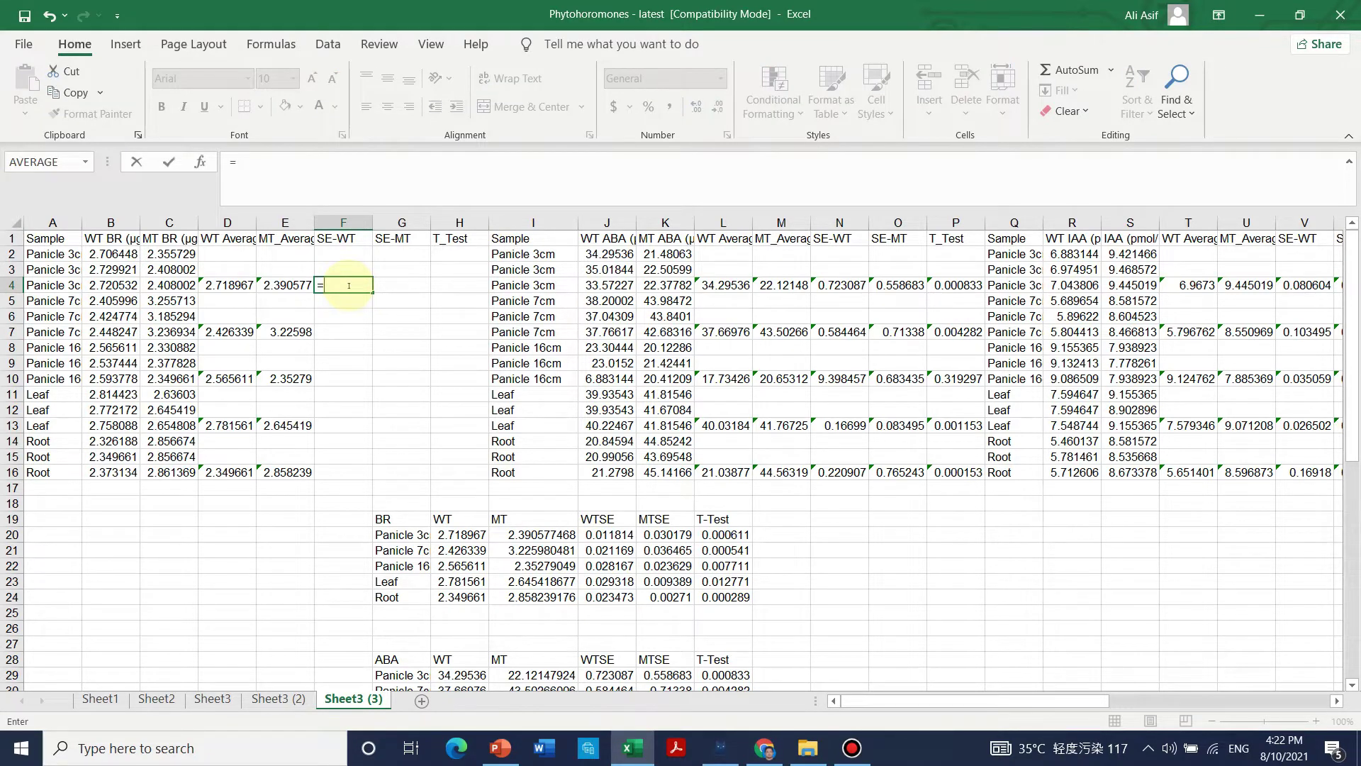
type("std")
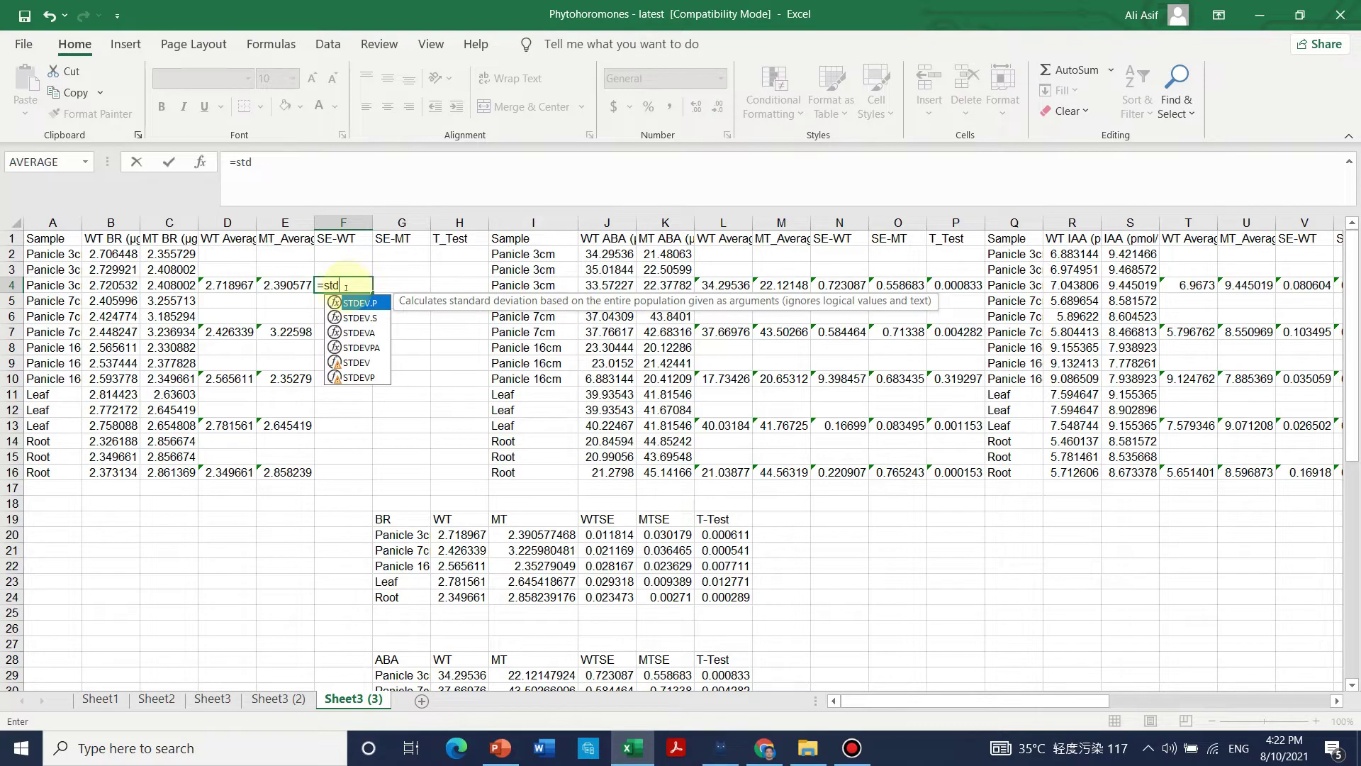
double_click(351, 317)
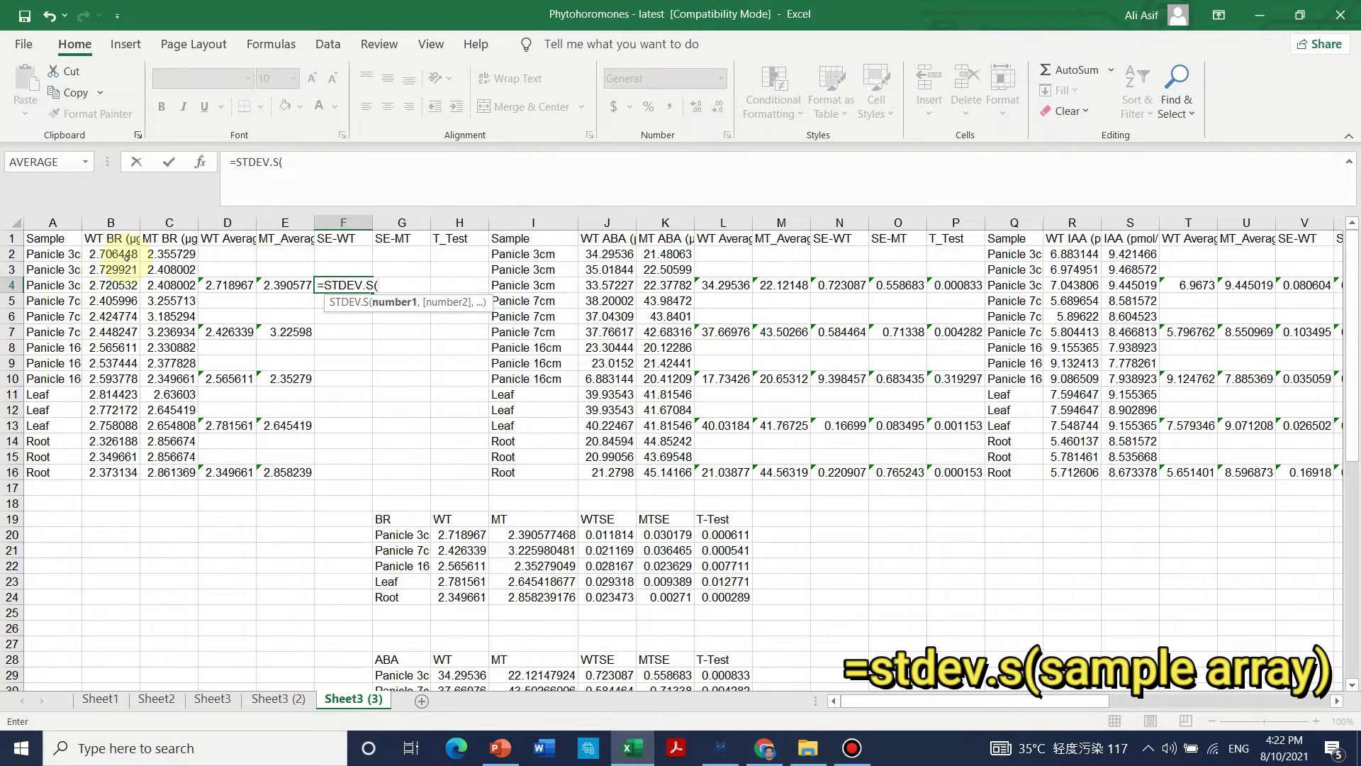
left_click_drag(122, 253, 119, 286)
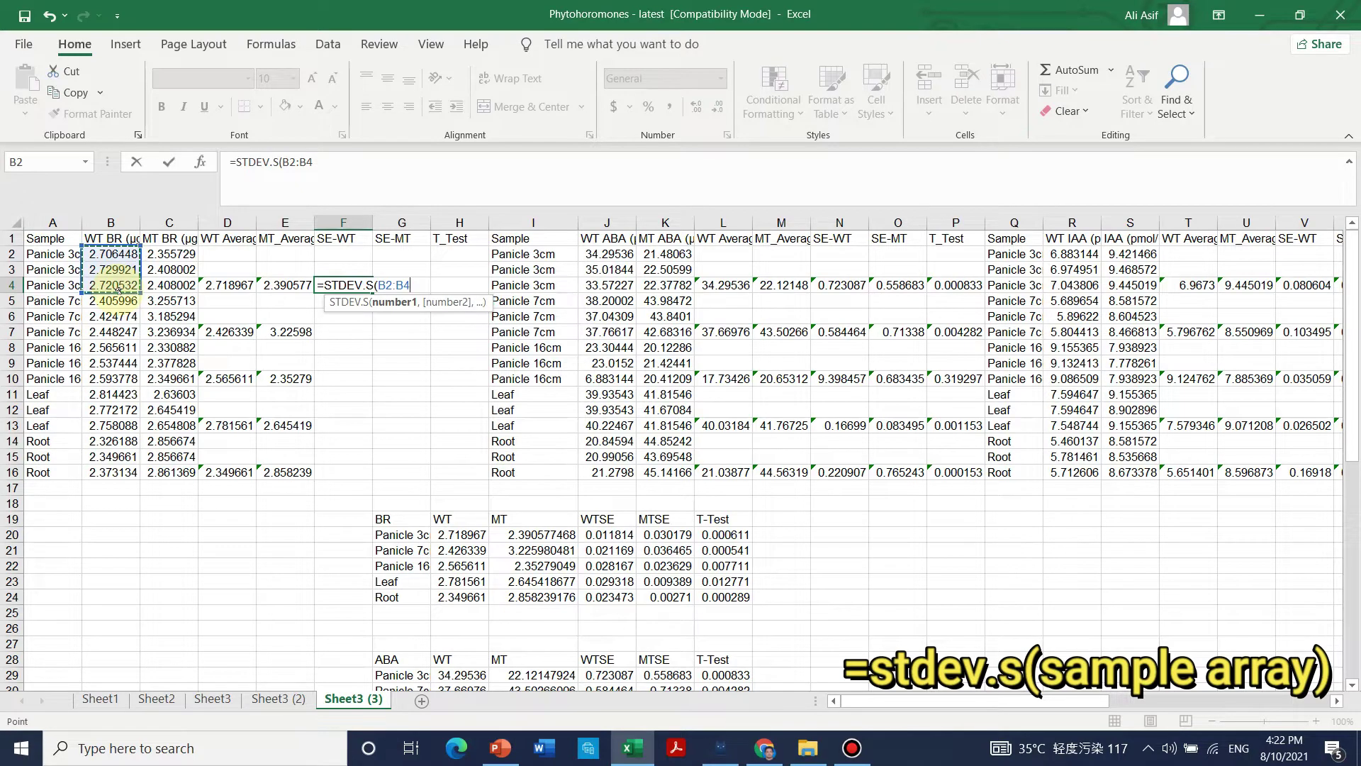
key("Return")
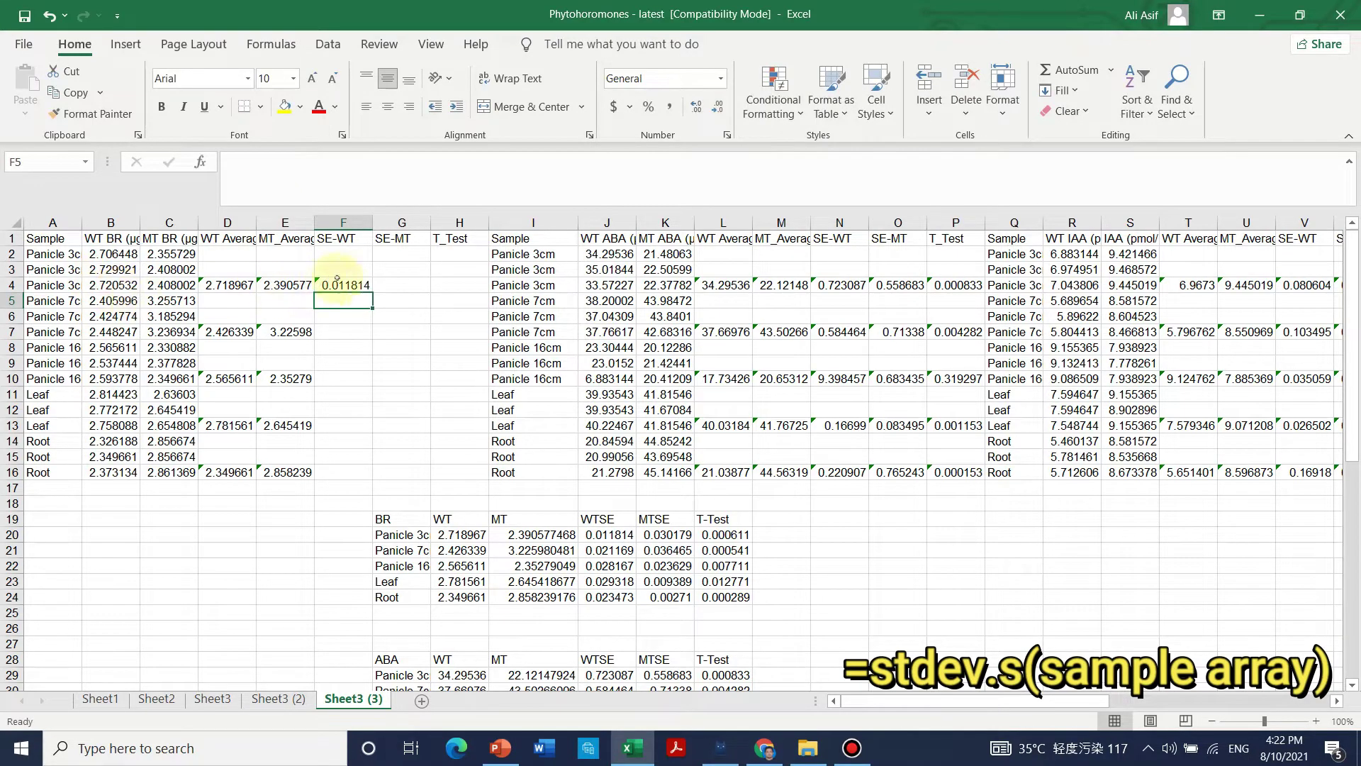
- Copy the SE-WT standard deviation formula into F7, F10, F13 and F16
left_click(348, 286)
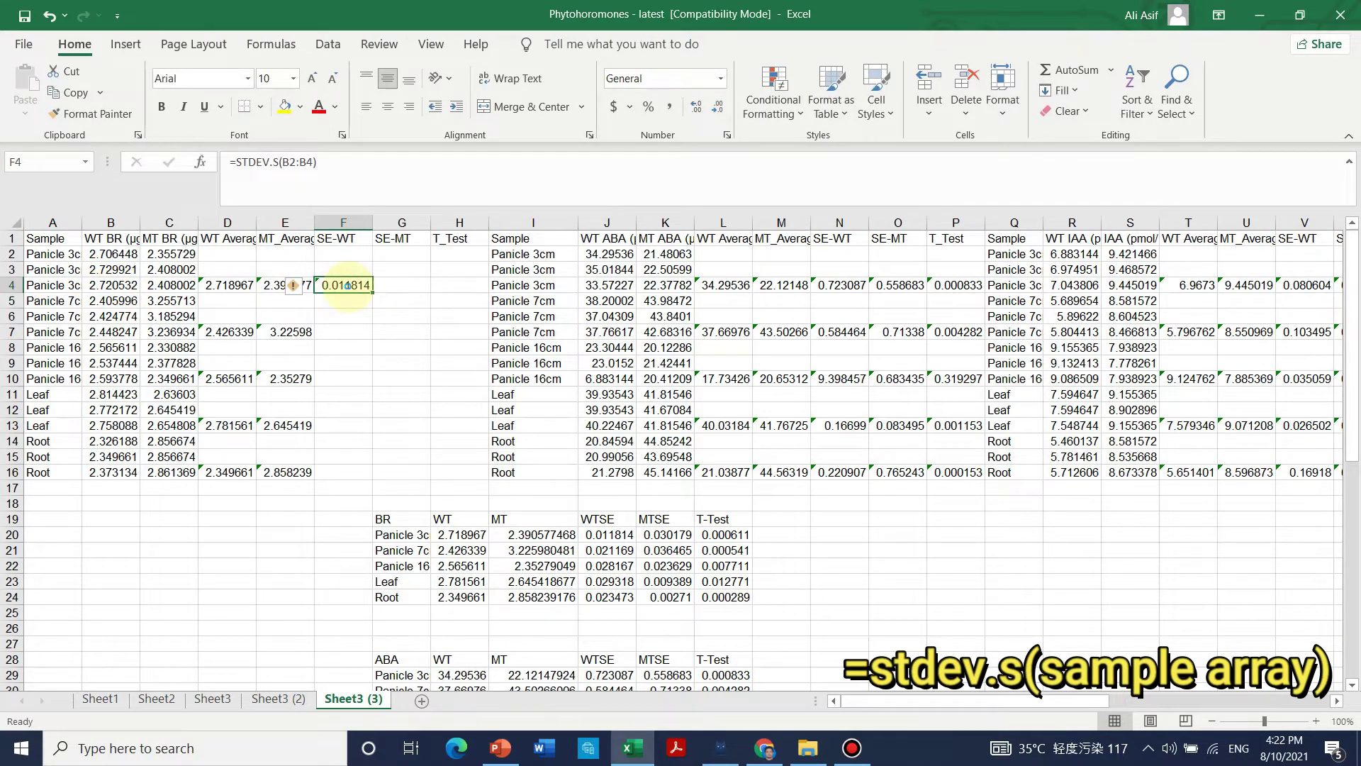
key("ctrl+c")
left_click(347, 336)
key("ctrl+v")
left_click(347, 378)
key("ctrl+v")
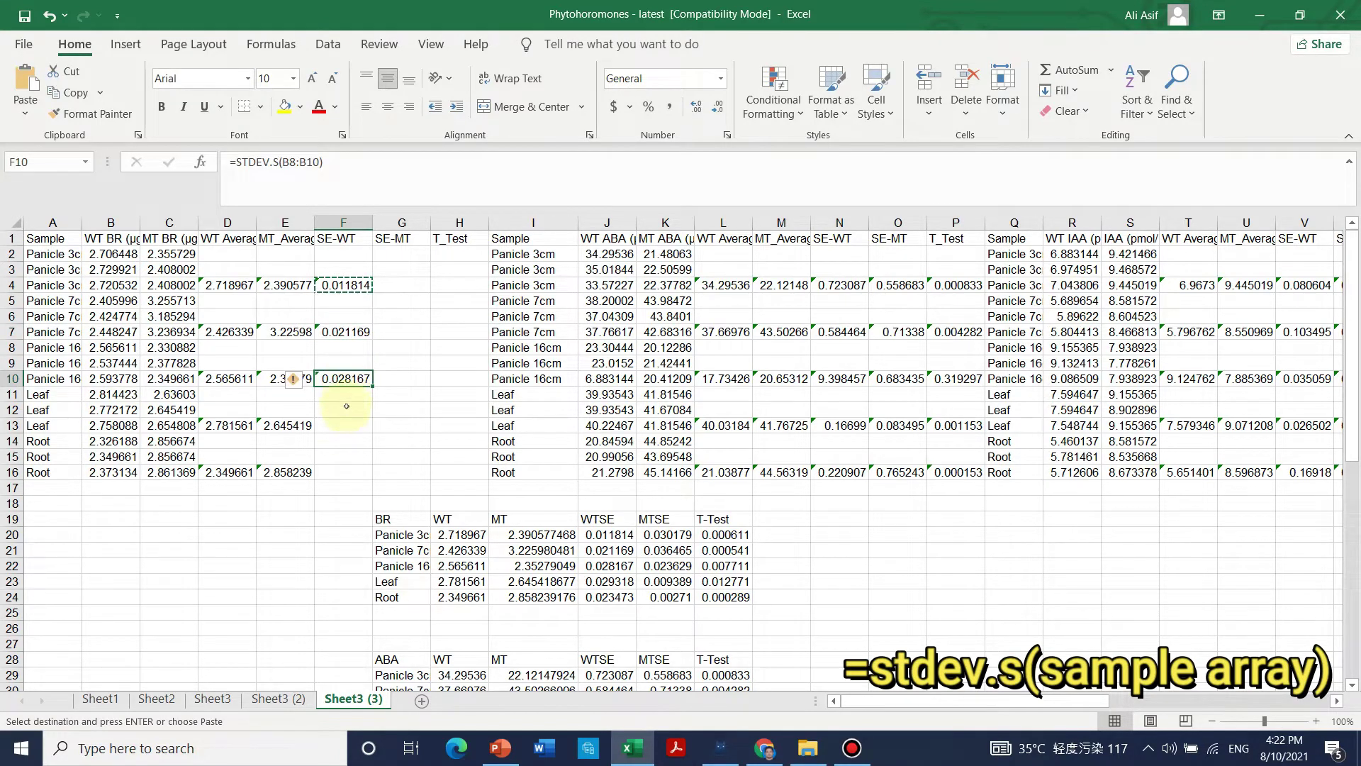
left_click(348, 425)
key("ctrl+v")
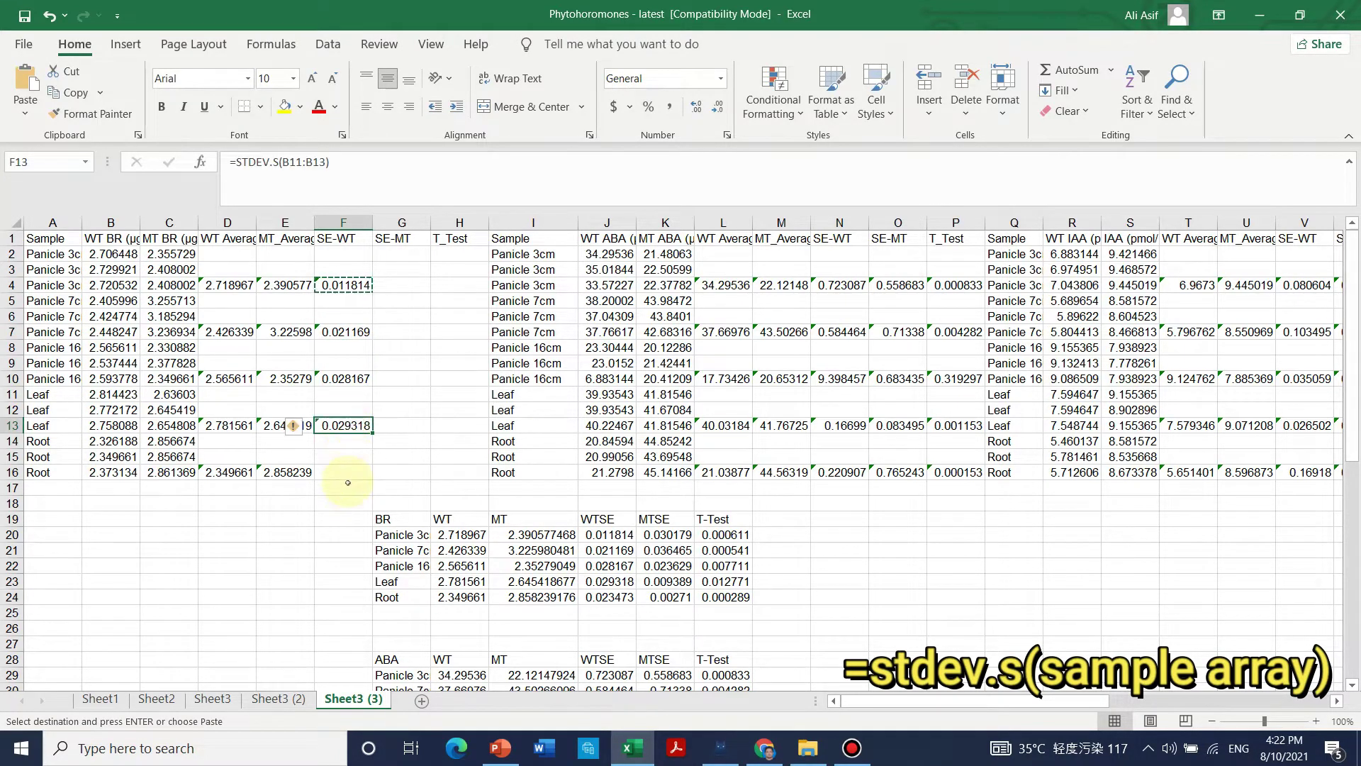
left_click(349, 472)
left_click_drag(348, 478, 349, 479)
key("ctrl+v")
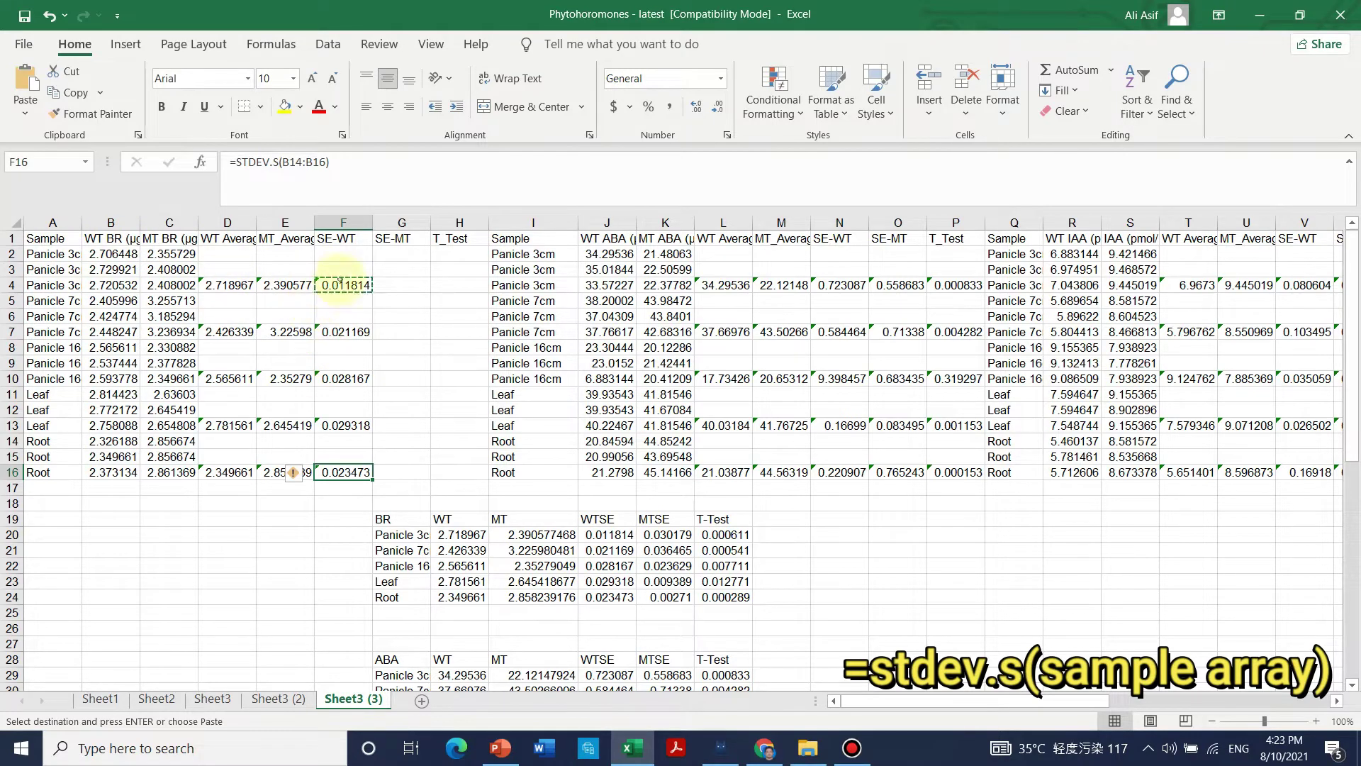
- Fill each group's SE-WT formula right into the SE-MT column G
left_click(389, 283)
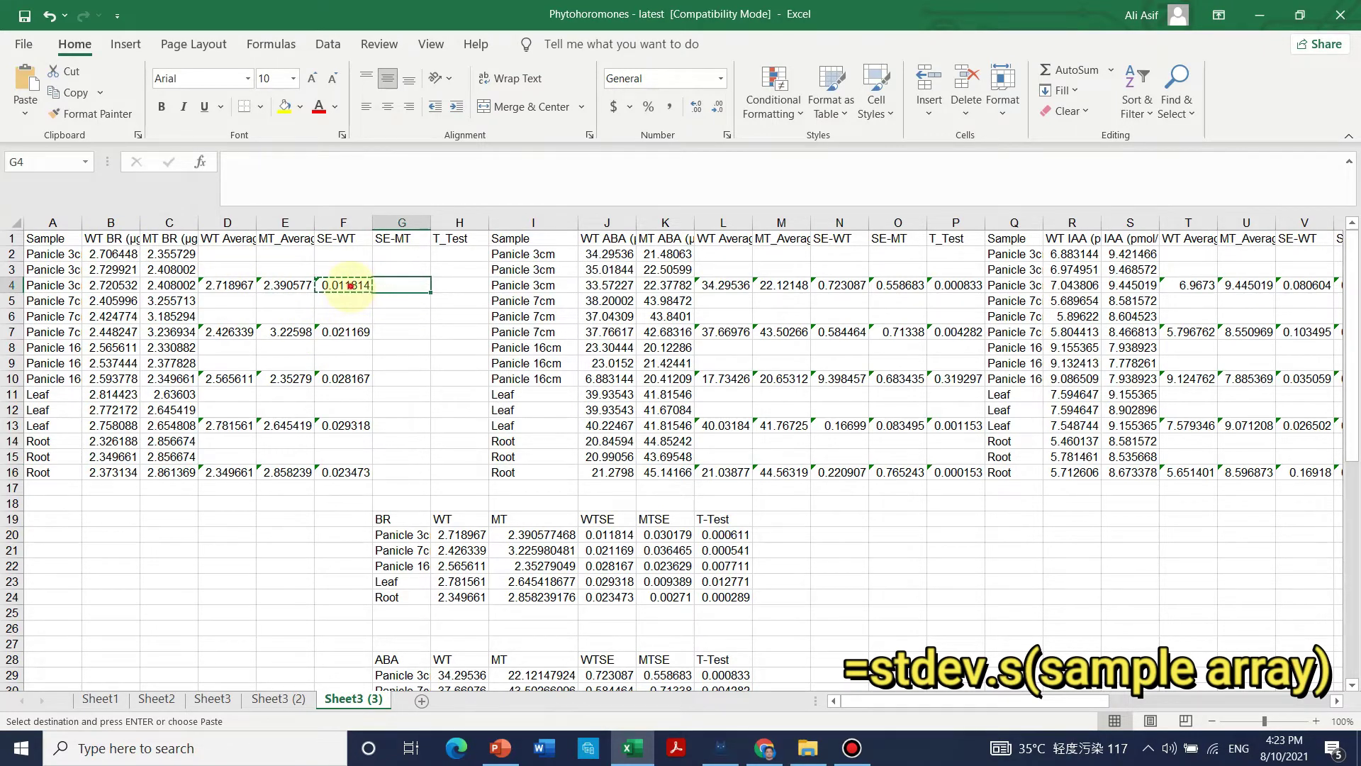
left_click(349, 285)
left_click(399, 285)
key("Return")
left_click(370, 336)
left_click_drag(373, 343, 427, 337)
left_click(354, 379)
left_click_drag(372, 386, 425, 384)
left_click(347, 431)
left_click_drag(372, 433, 425, 431)
left_click(361, 470)
left_click_drag(372, 480, 429, 475)
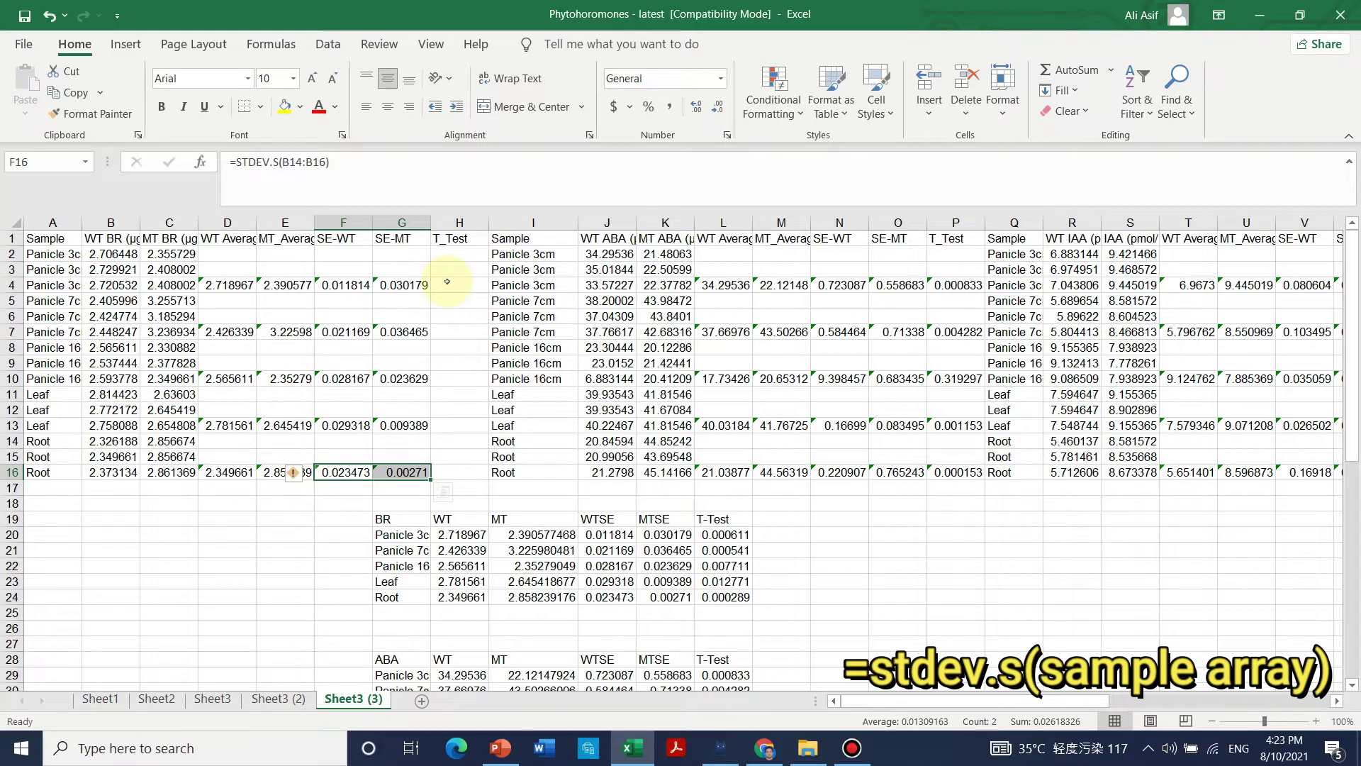
left_click(448, 285)
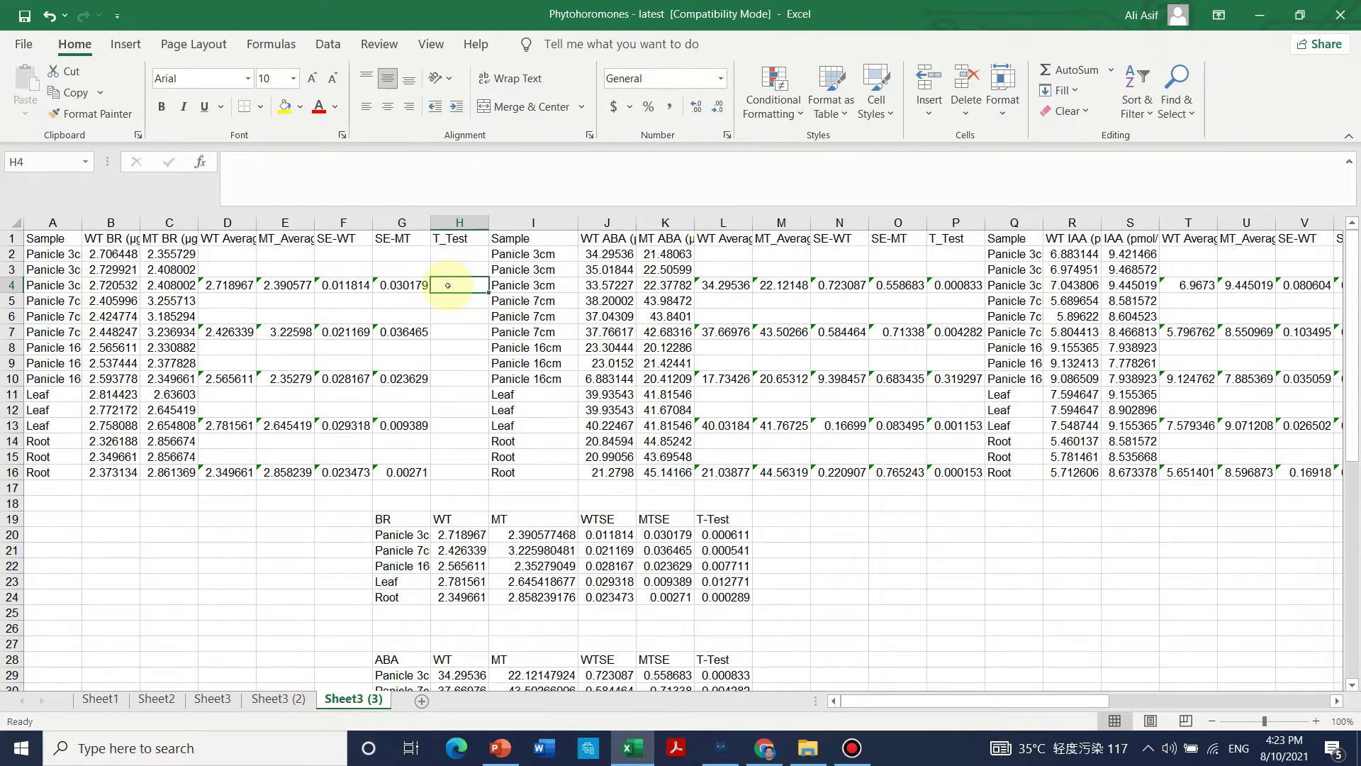
- Enter =TTEST(B2:B4,C2:C4,1,1) in H4, a one-tailed paired test returning 0.000611
type("=t")
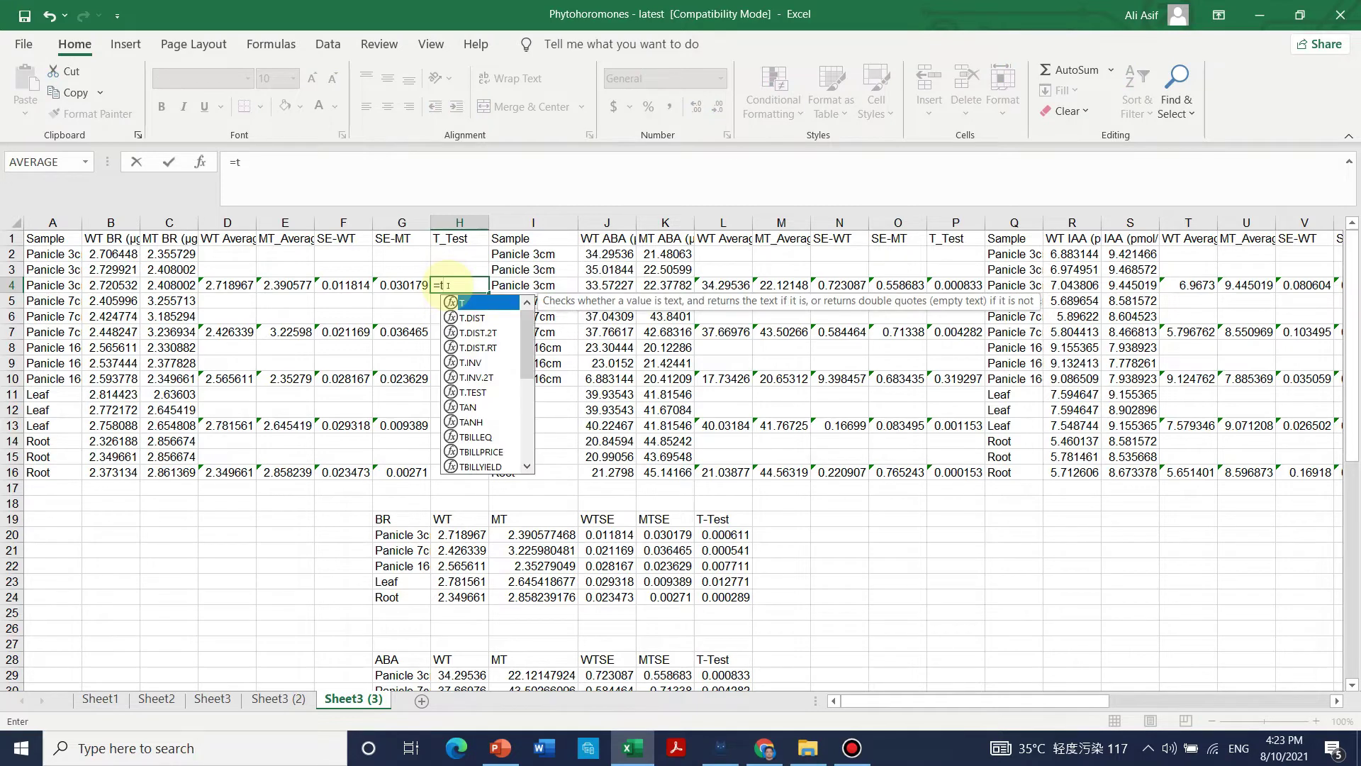
type("t")
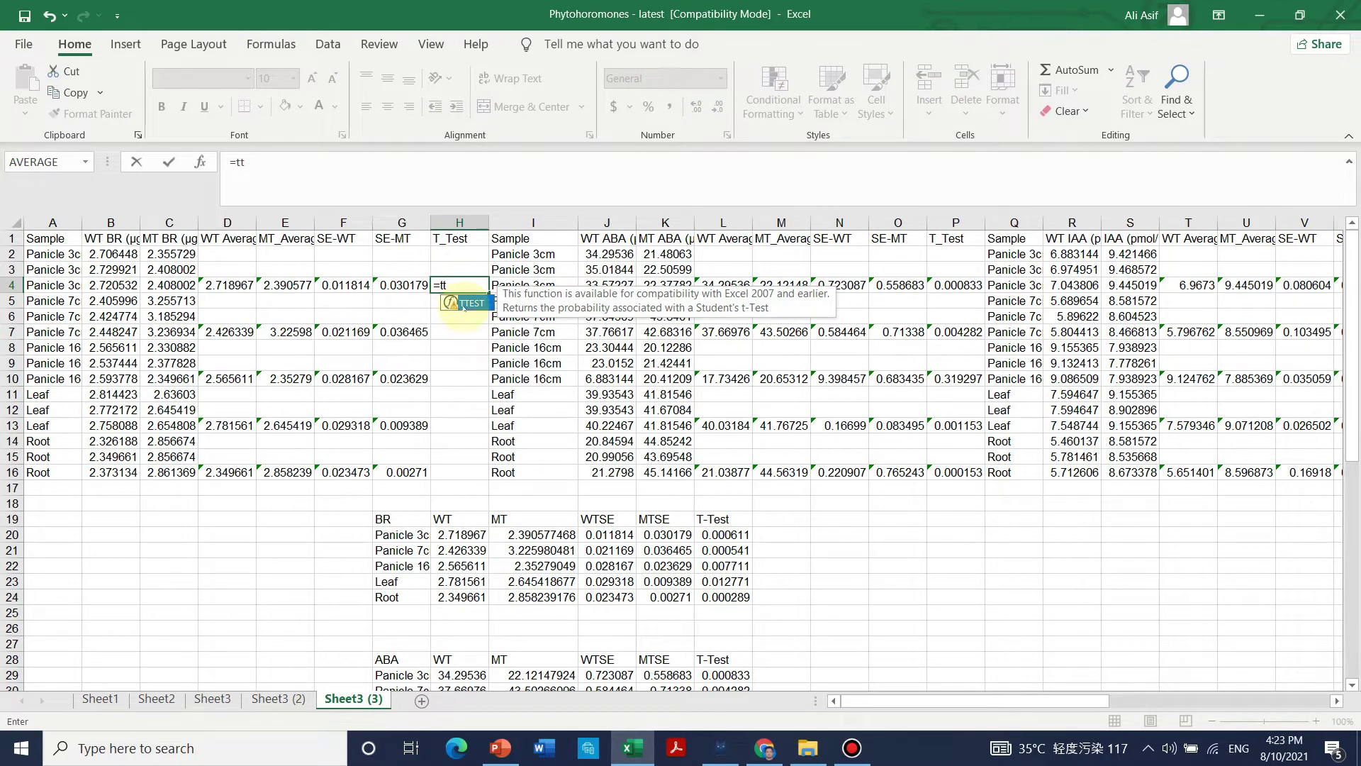
double_click(457, 302)
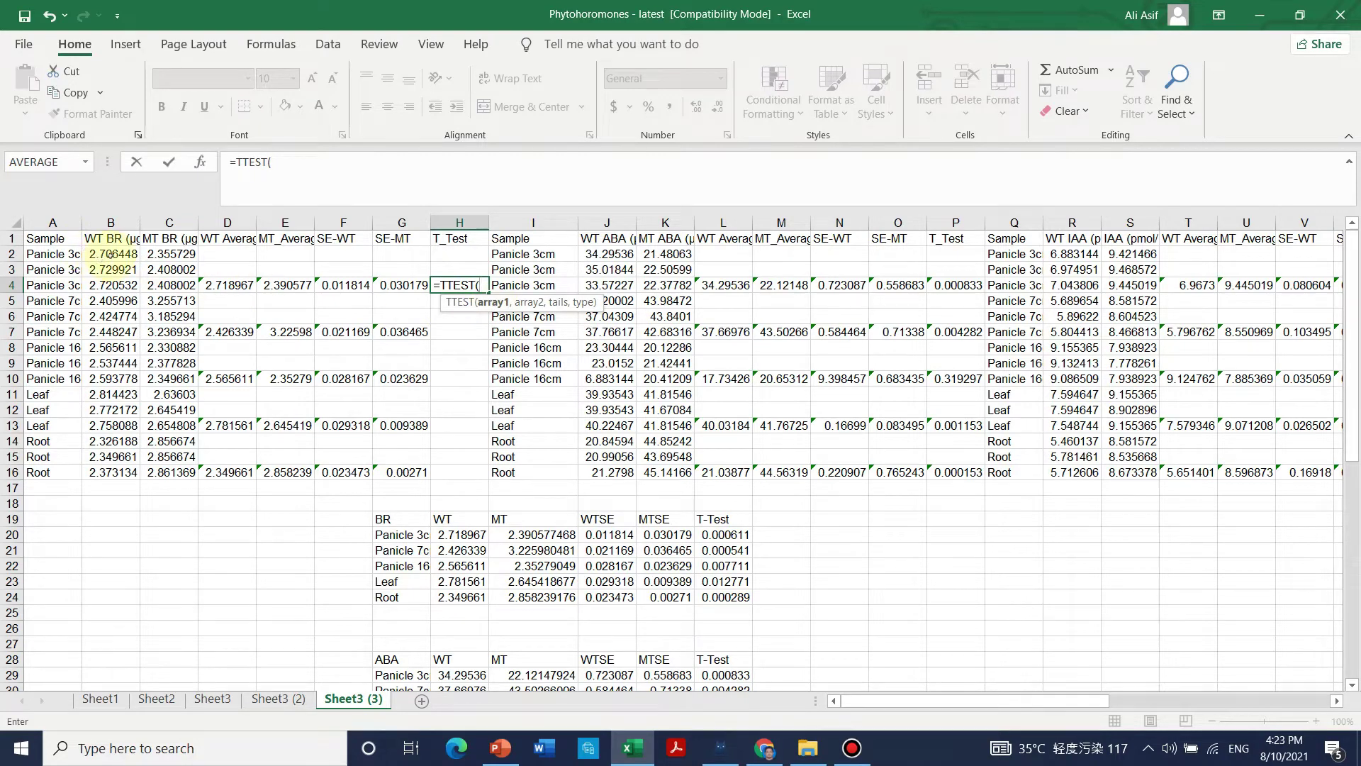
left_click_drag(112, 254, 110, 284)
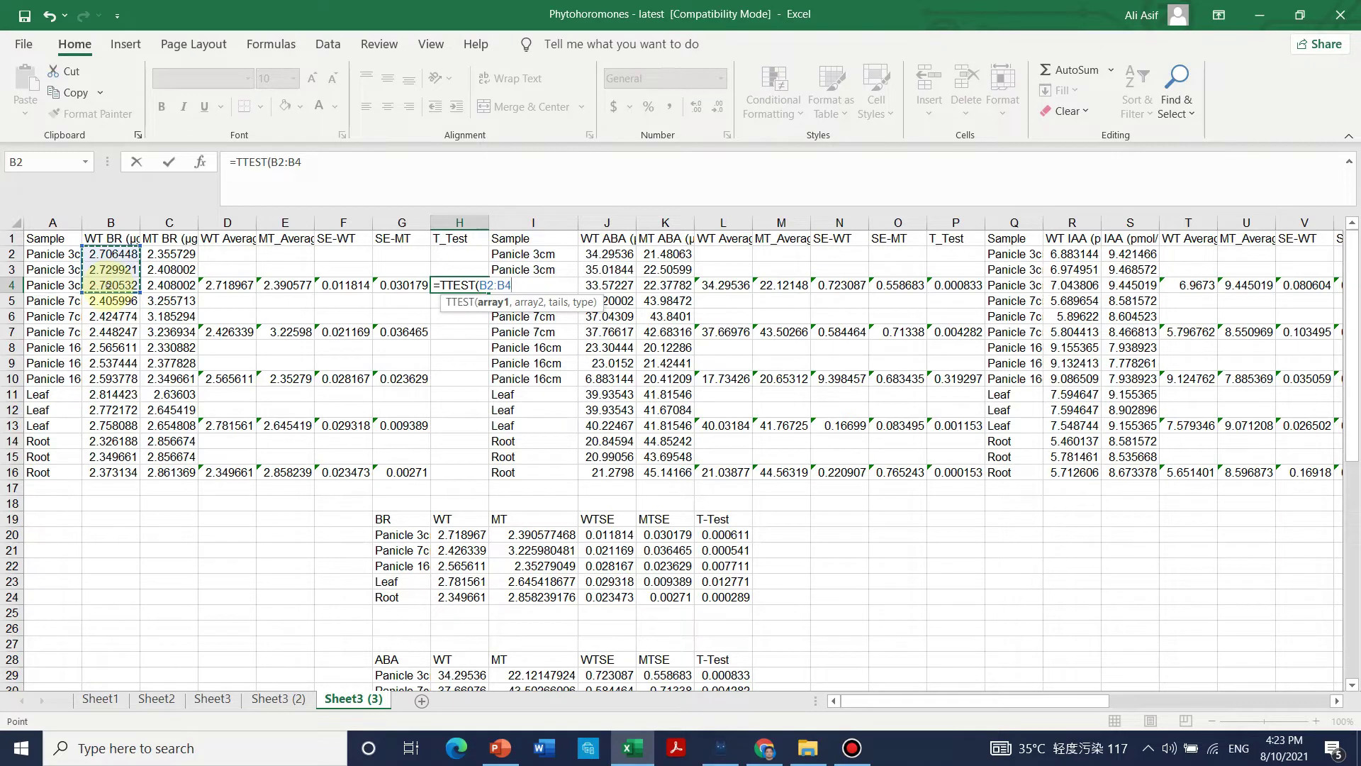
type(",")
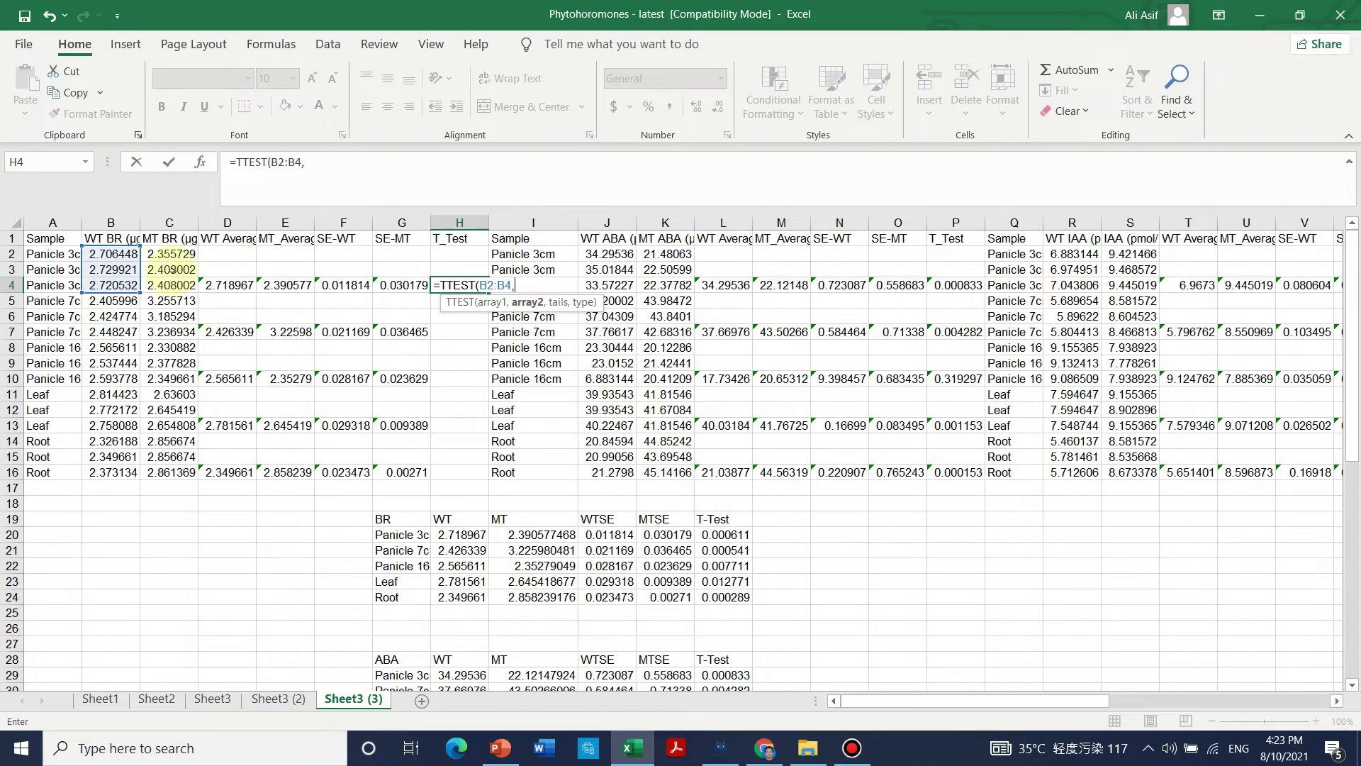
left_click_drag(170, 253, 170, 286)
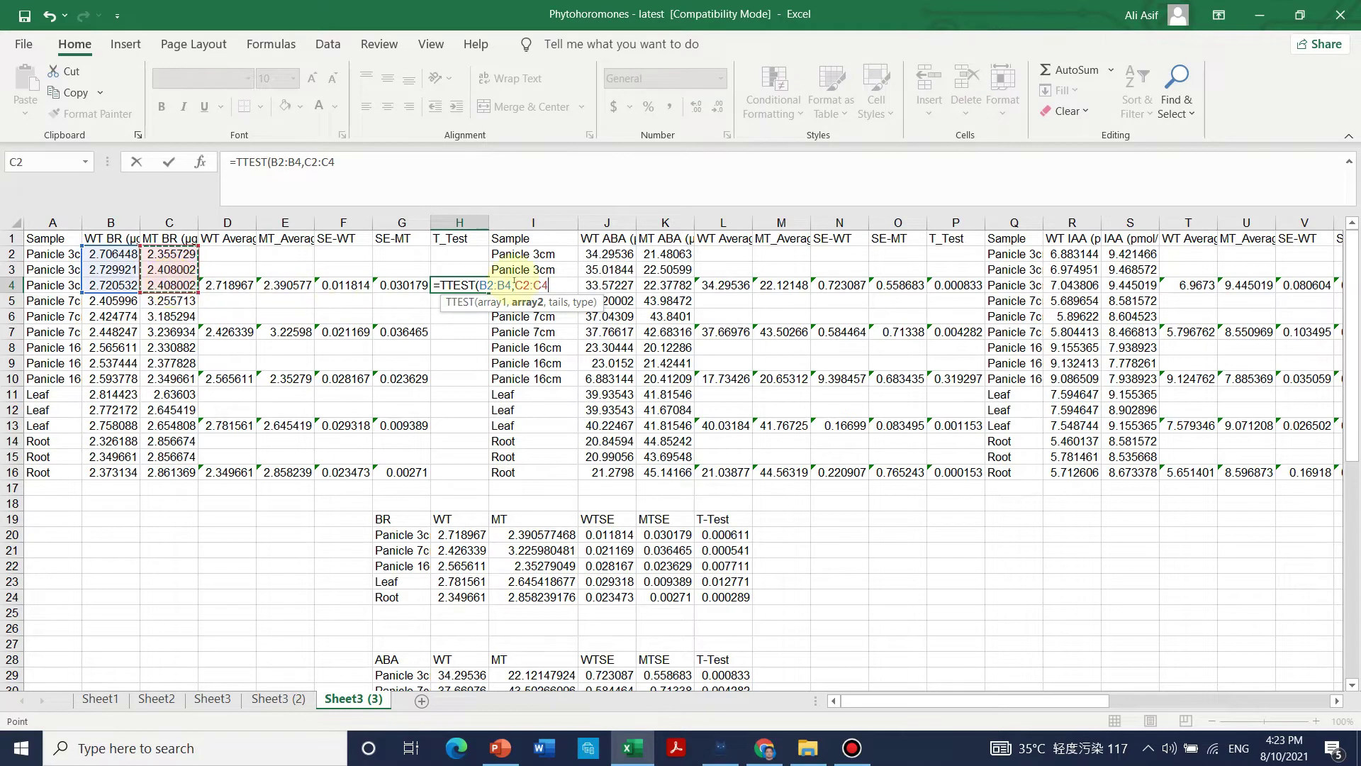
type(",")
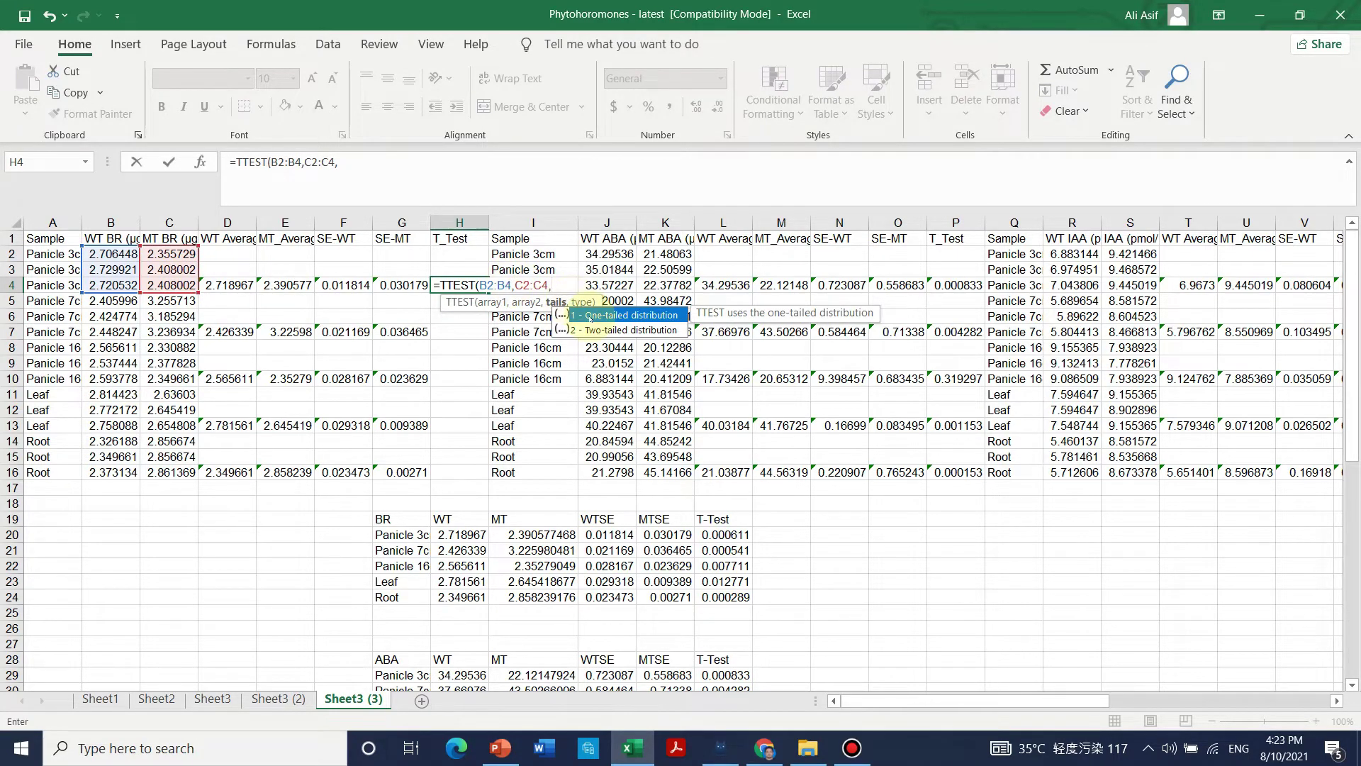
left_click(589, 317)
double_click(589, 317)
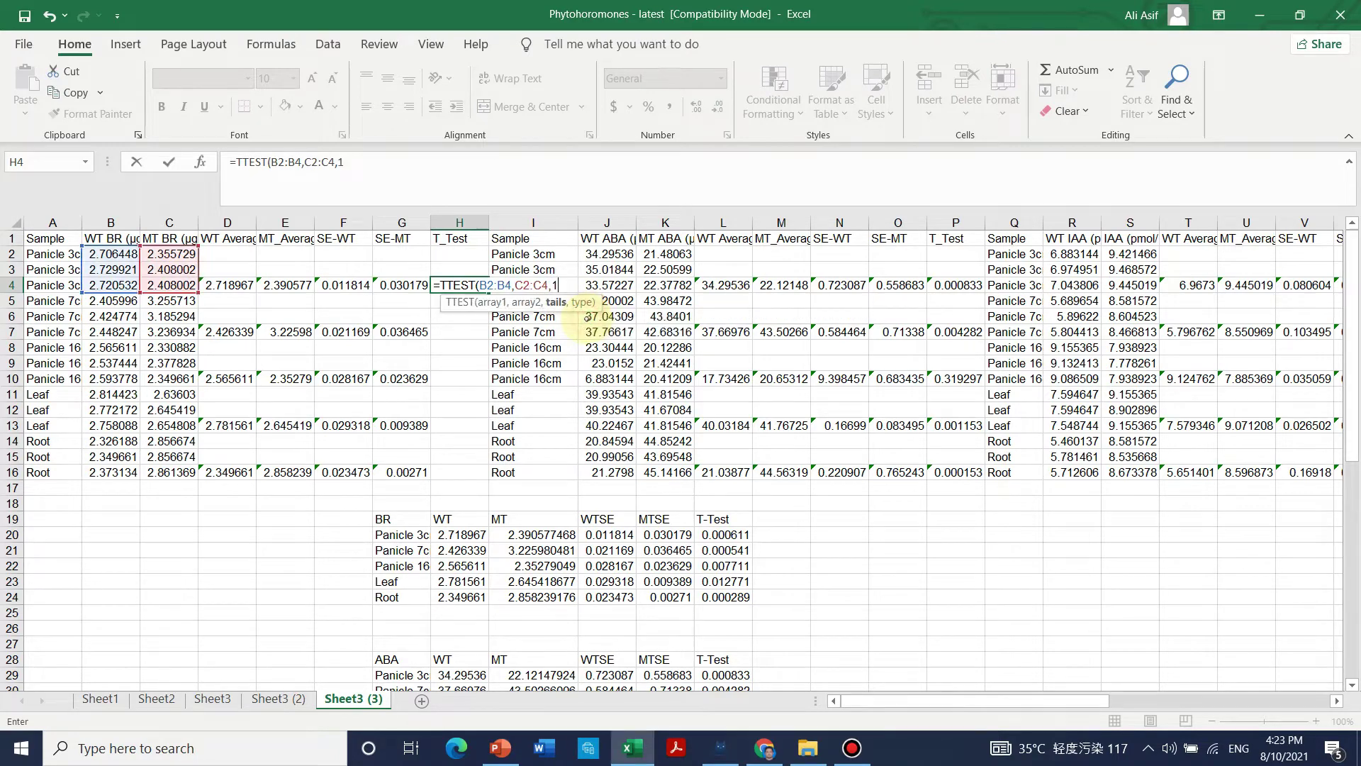
left_click(391, 163)
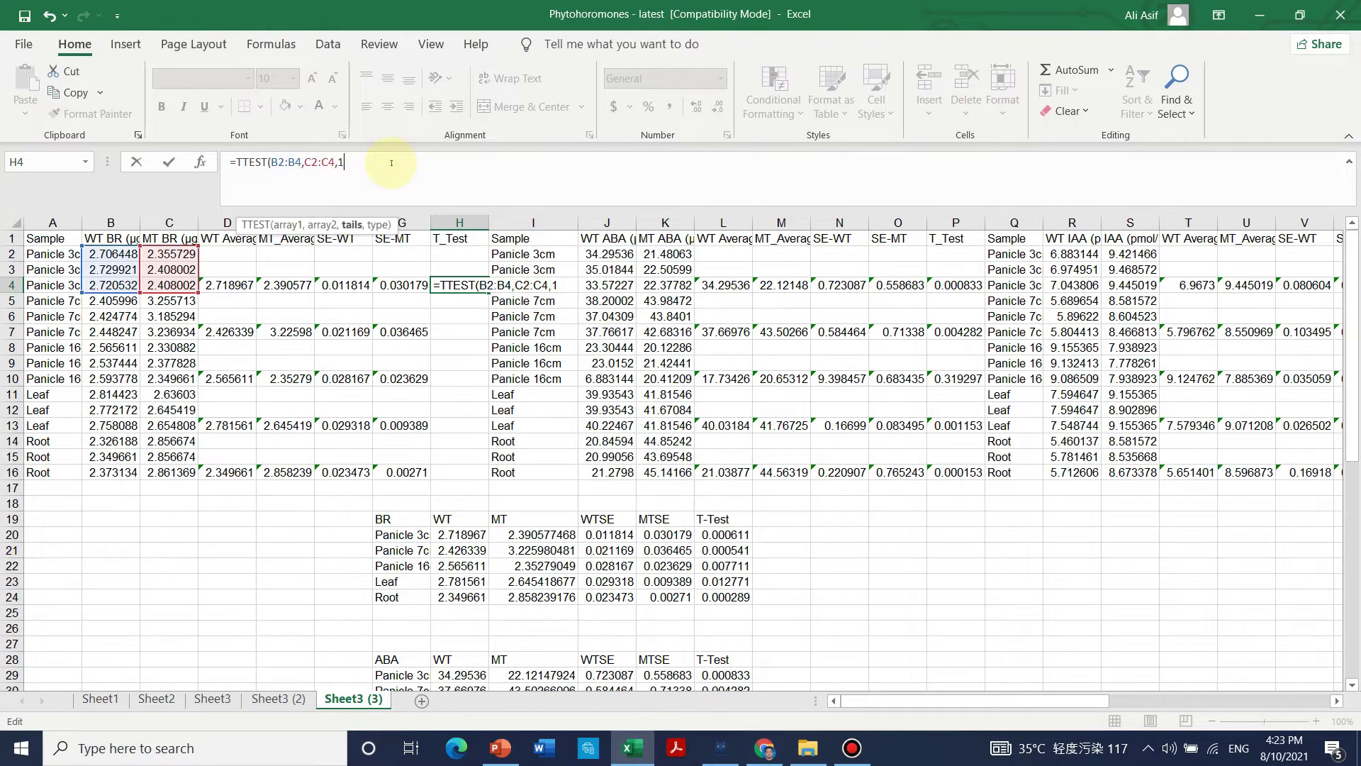
type(",")
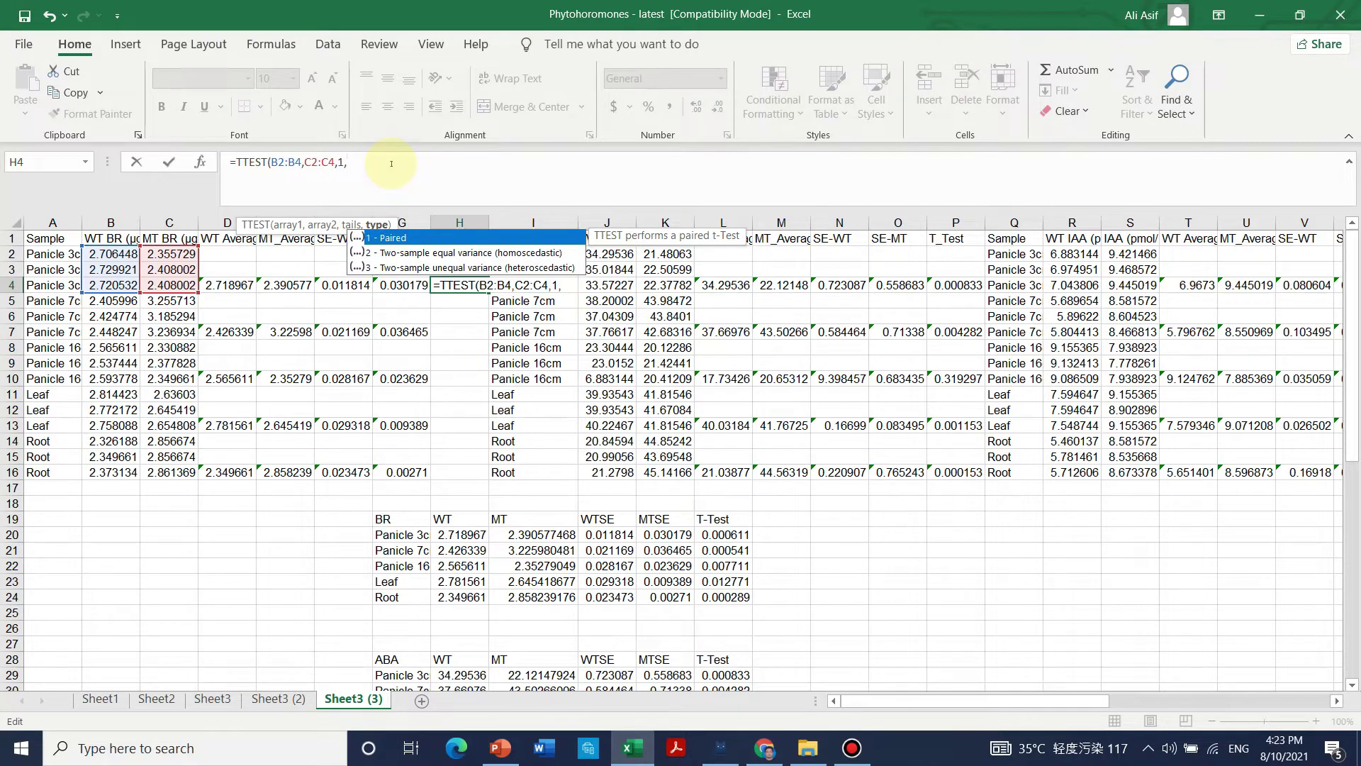
type("1)")
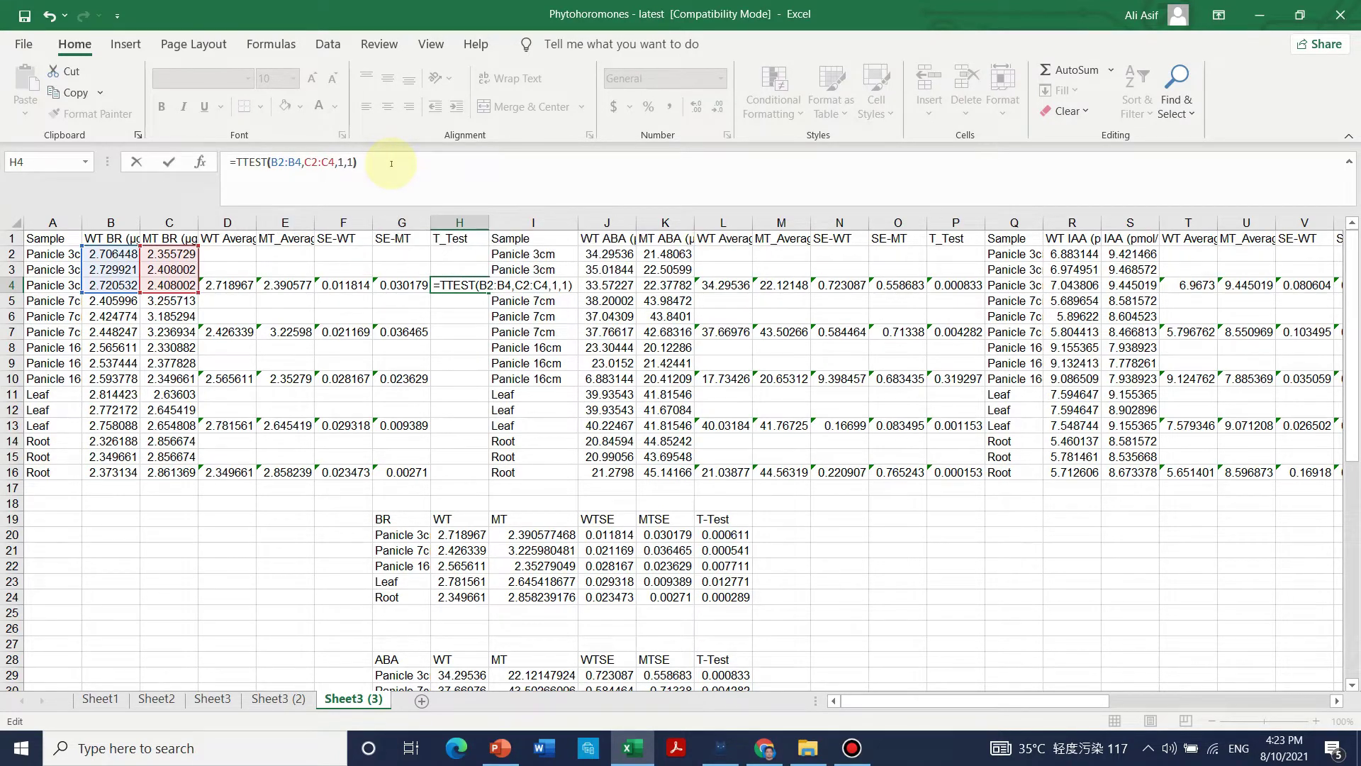
key("Return")
- Copy the H4 t-test formula into H7 and H10 for the Panicle 7cm and 16cm groups
left_click(468, 287)
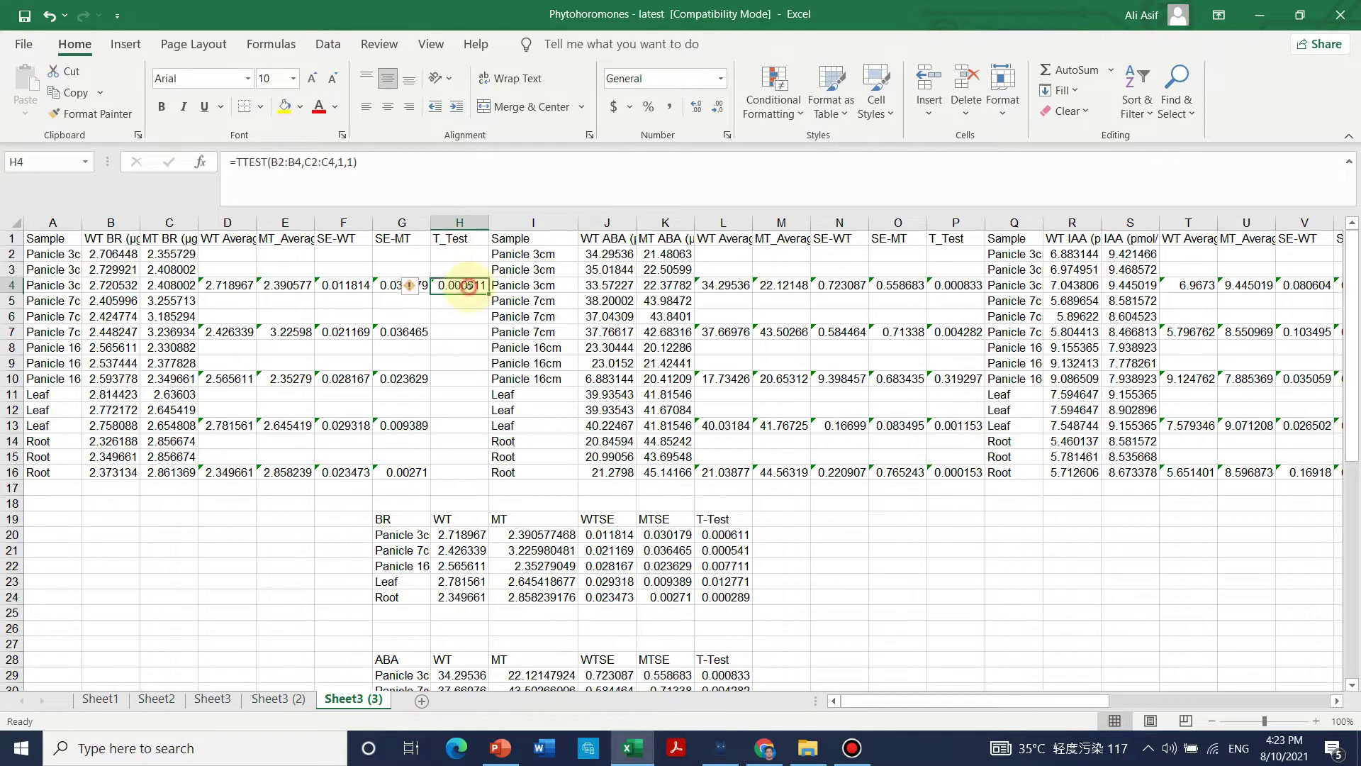
key("ctrl+c")
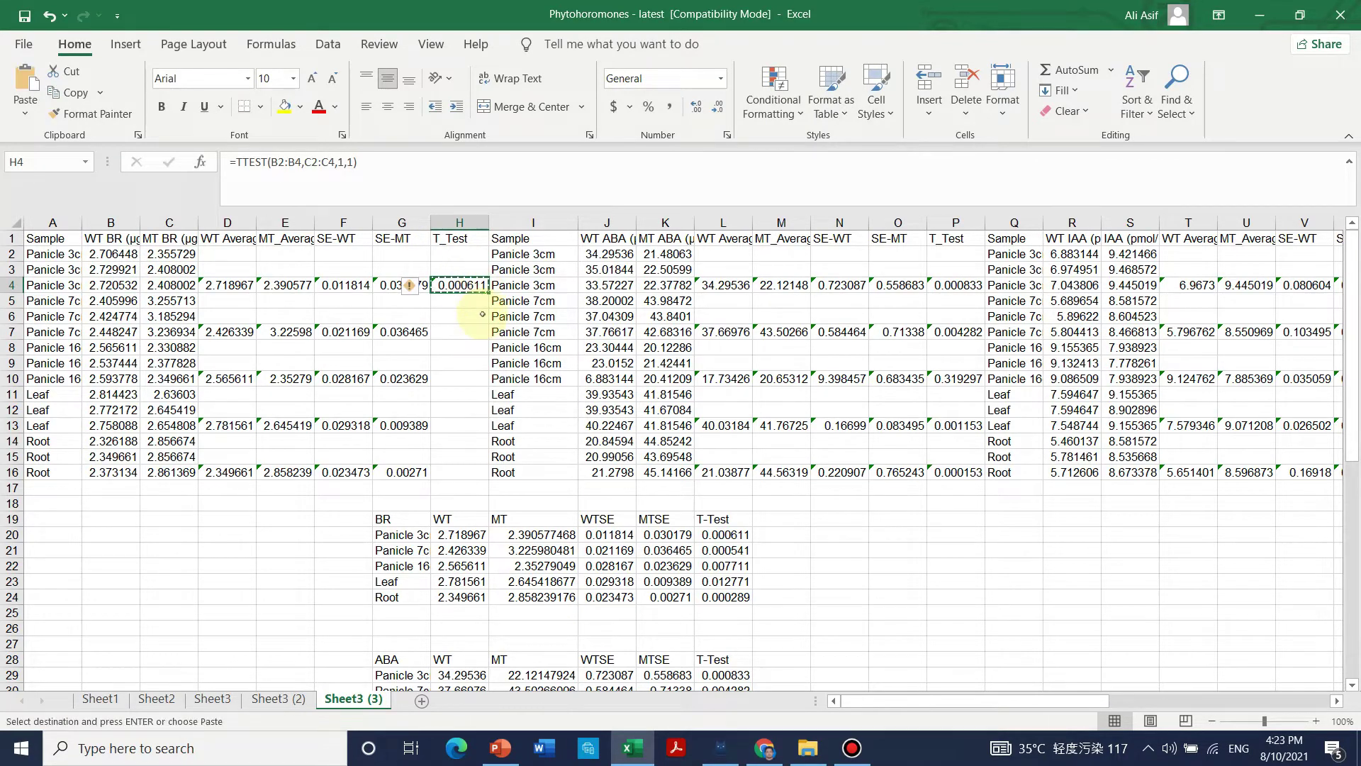
left_click(457, 333)
key("ctrl+v")
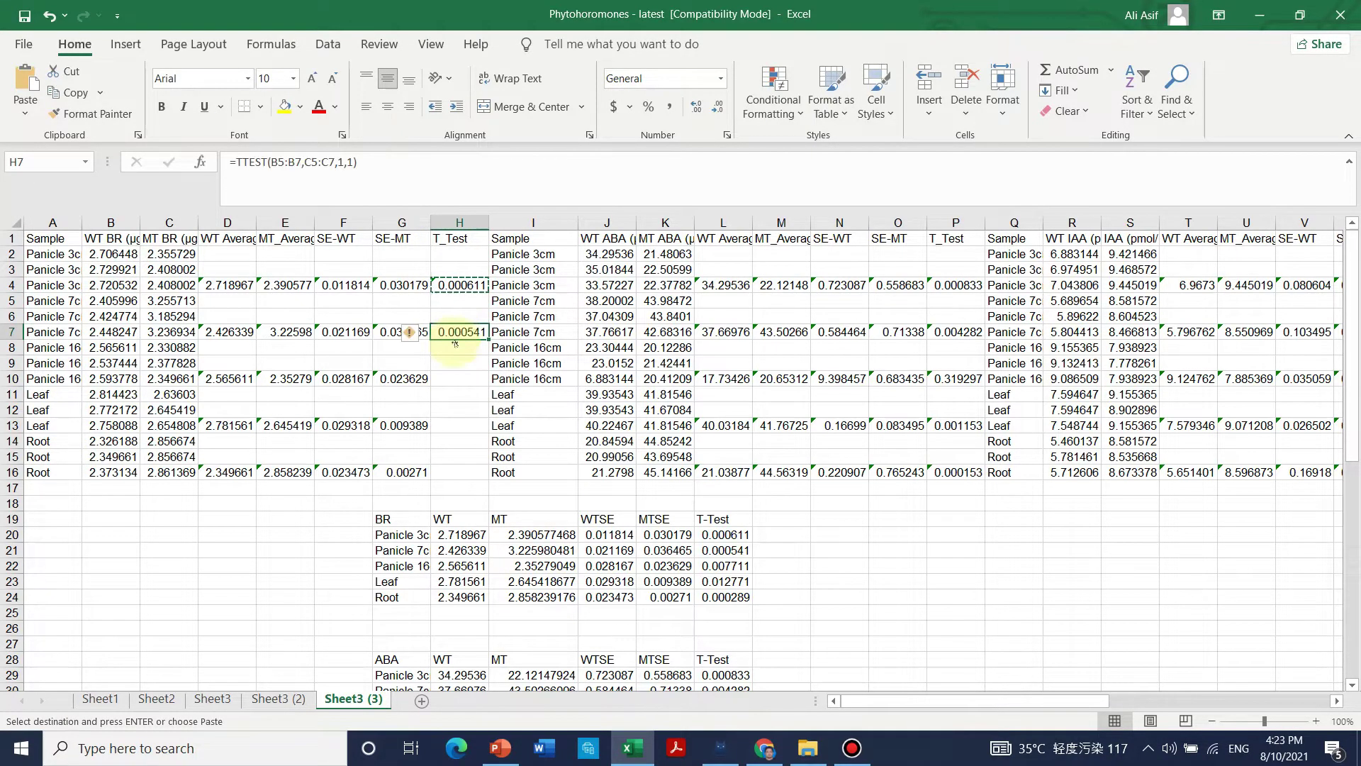
left_click(453, 378)
key("ctrl+v")
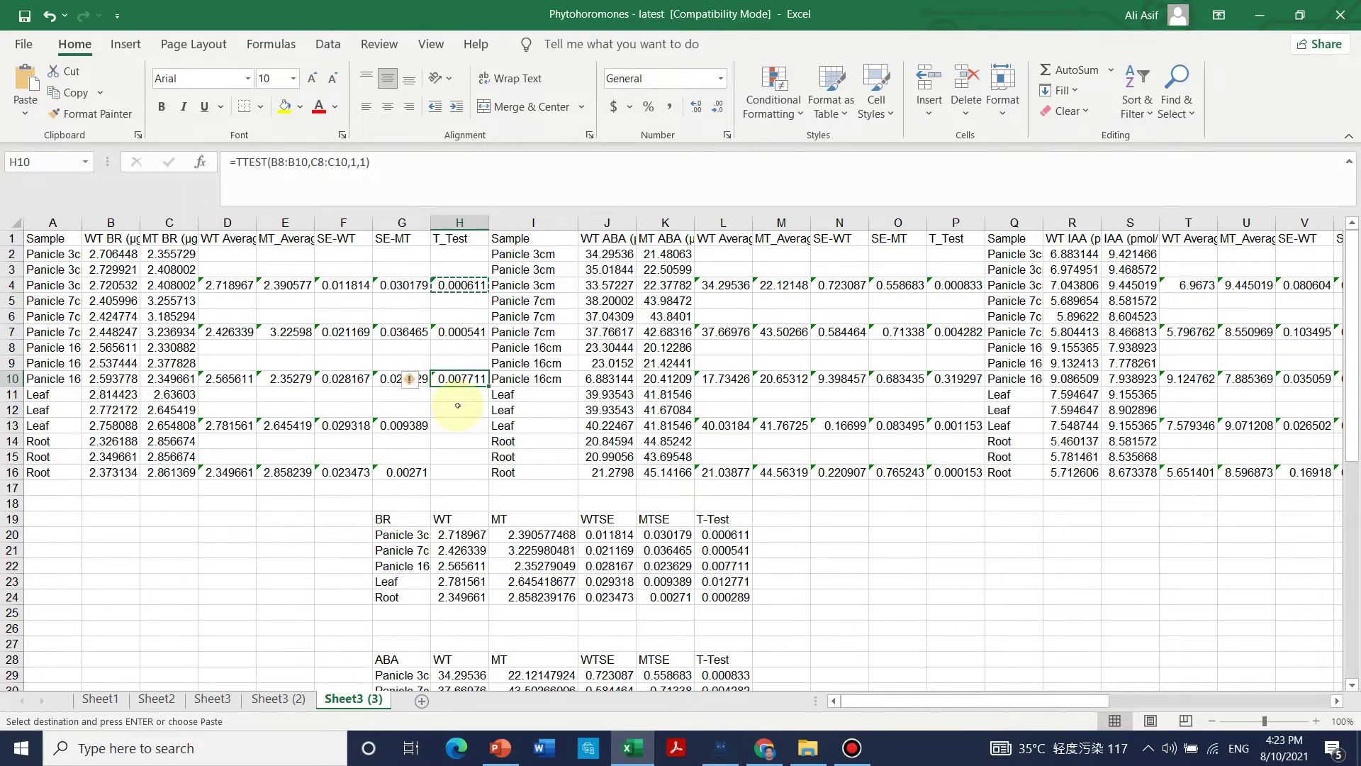
- Paste the t-test formula into H13 and H16, re-paste H4, and check H13's formula
left_click(472, 425)
key("ctrl+c")
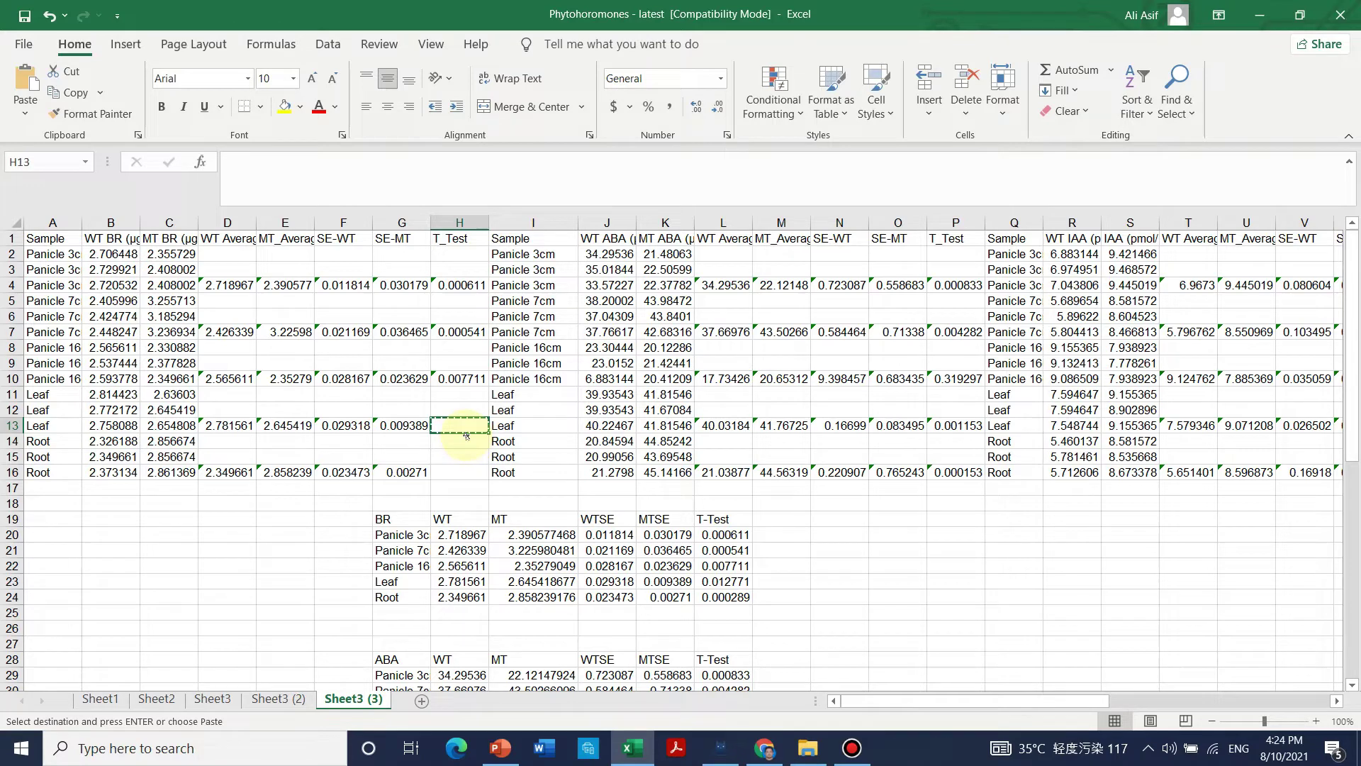
left_click(474, 383)
left_click(471, 424)
key("ctrl+v")
left_click(456, 473)
key("ctrl+v")
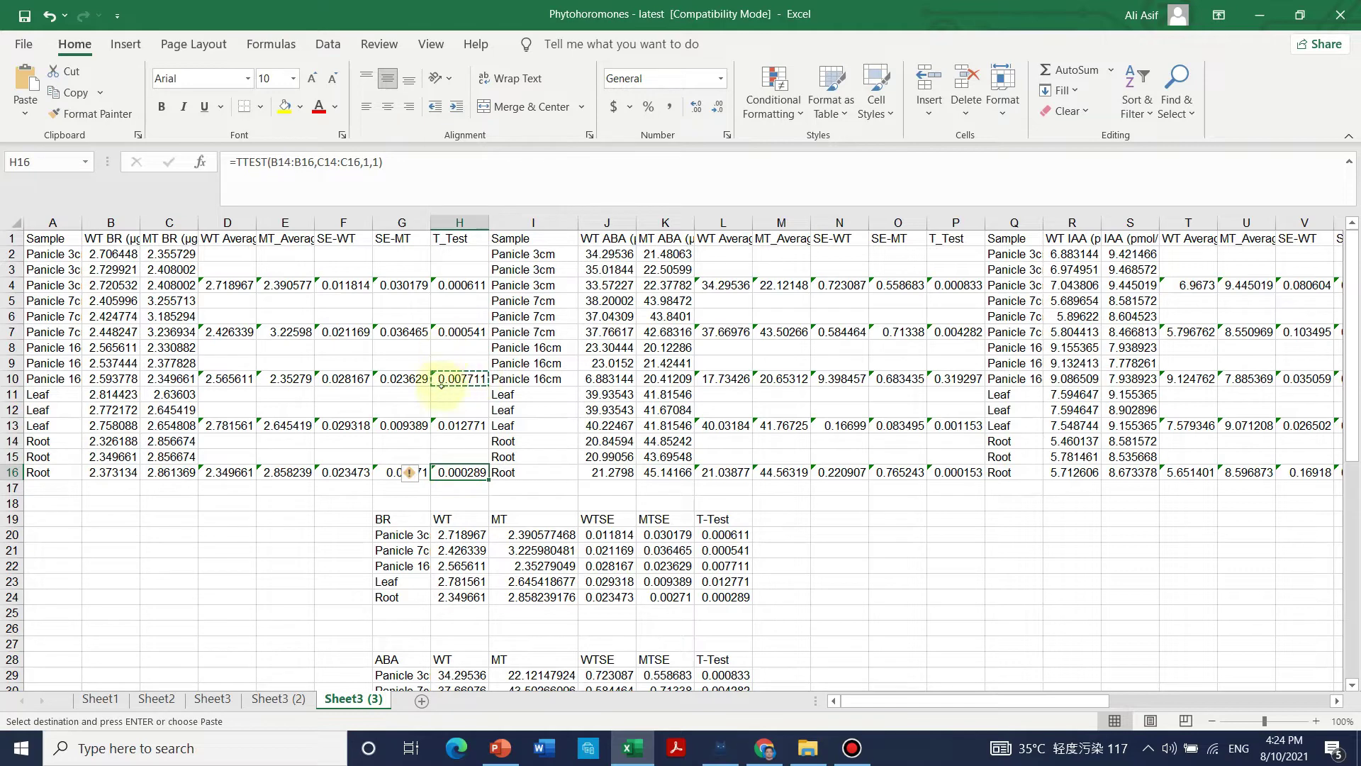
left_click(461, 285)
key("ctrl+v")
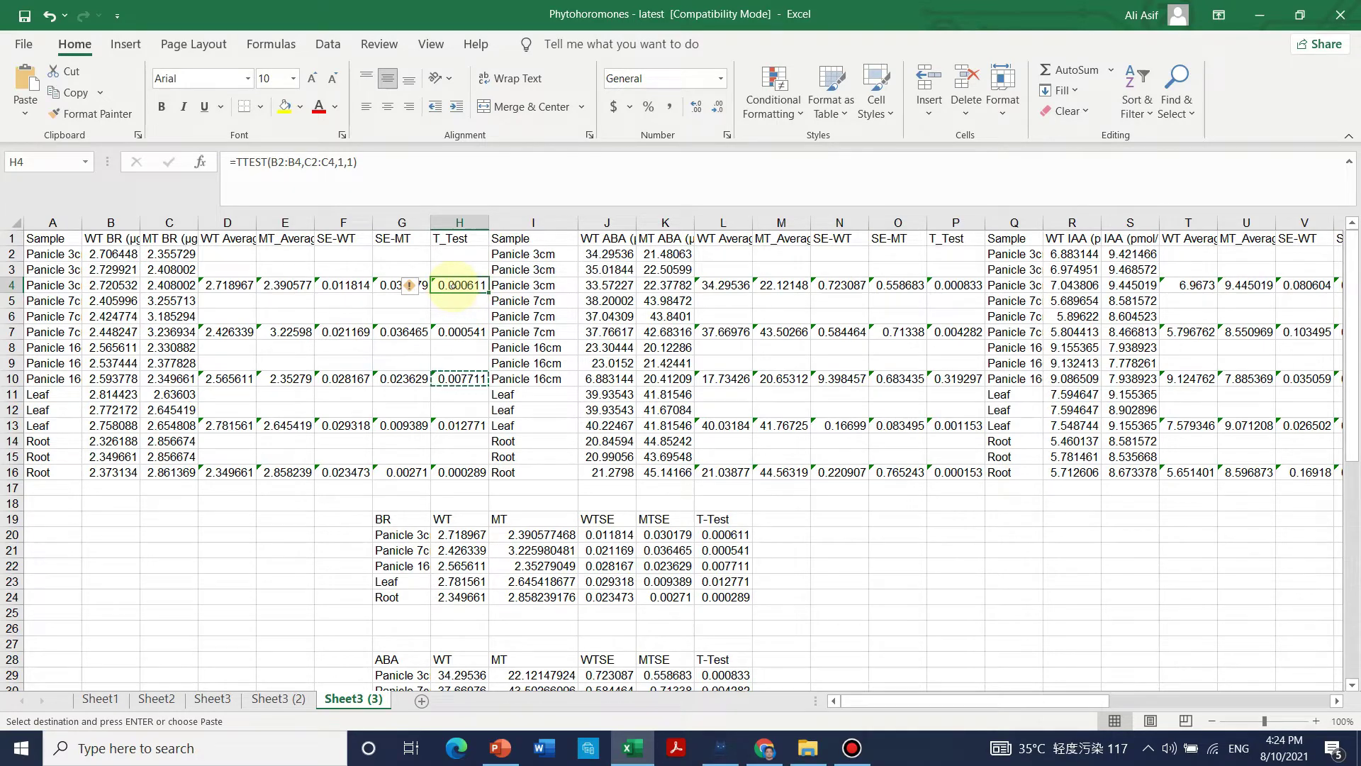
left_click(452, 426)
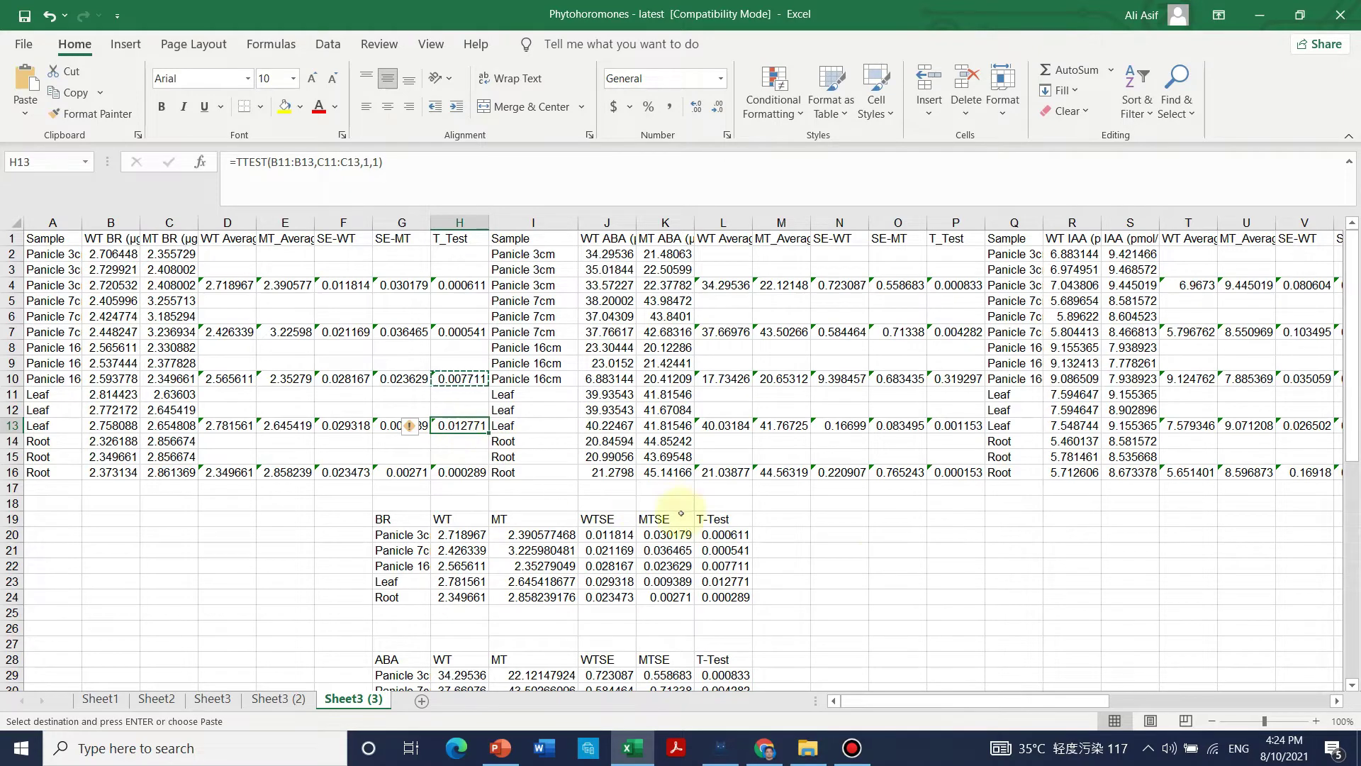
- Enter the significance thresholds 0.05 in Q20 and 0.01 in Q21
left_click(985, 539)
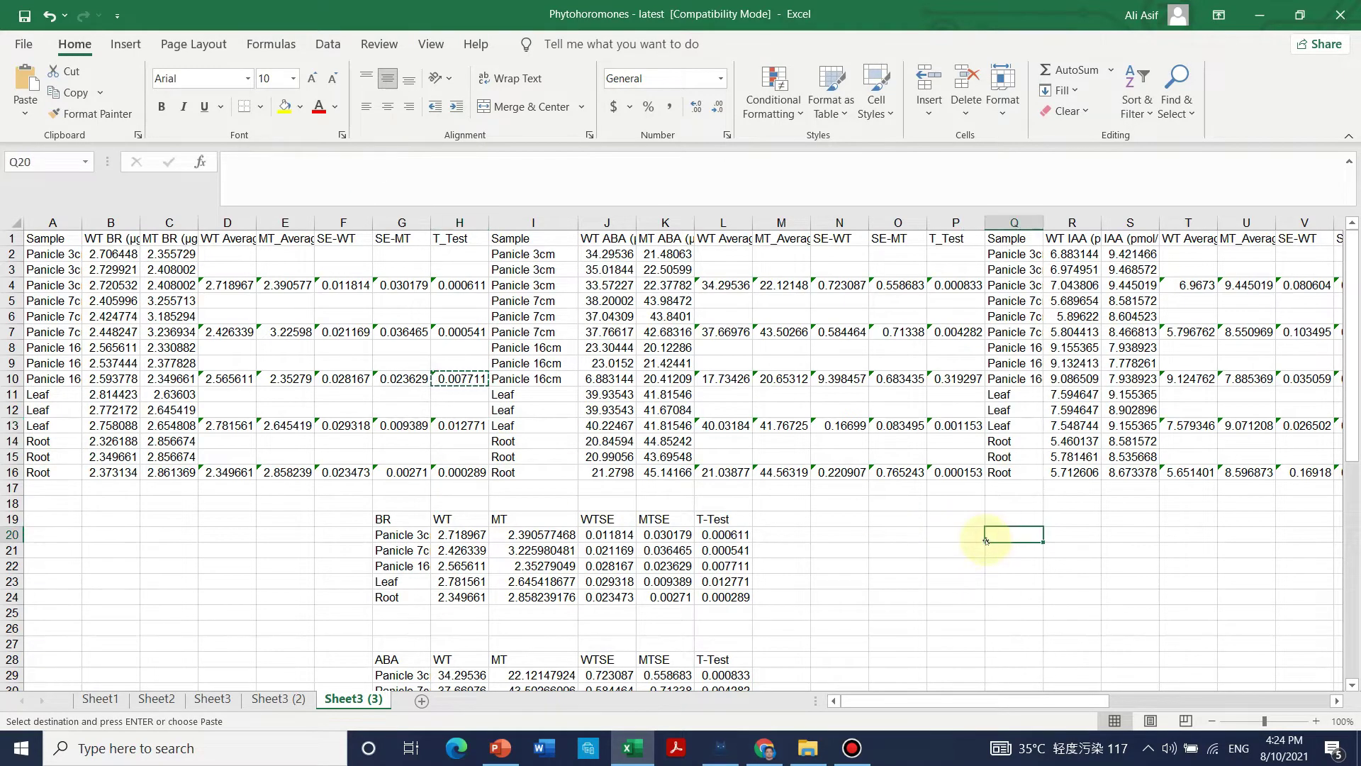
type("0")
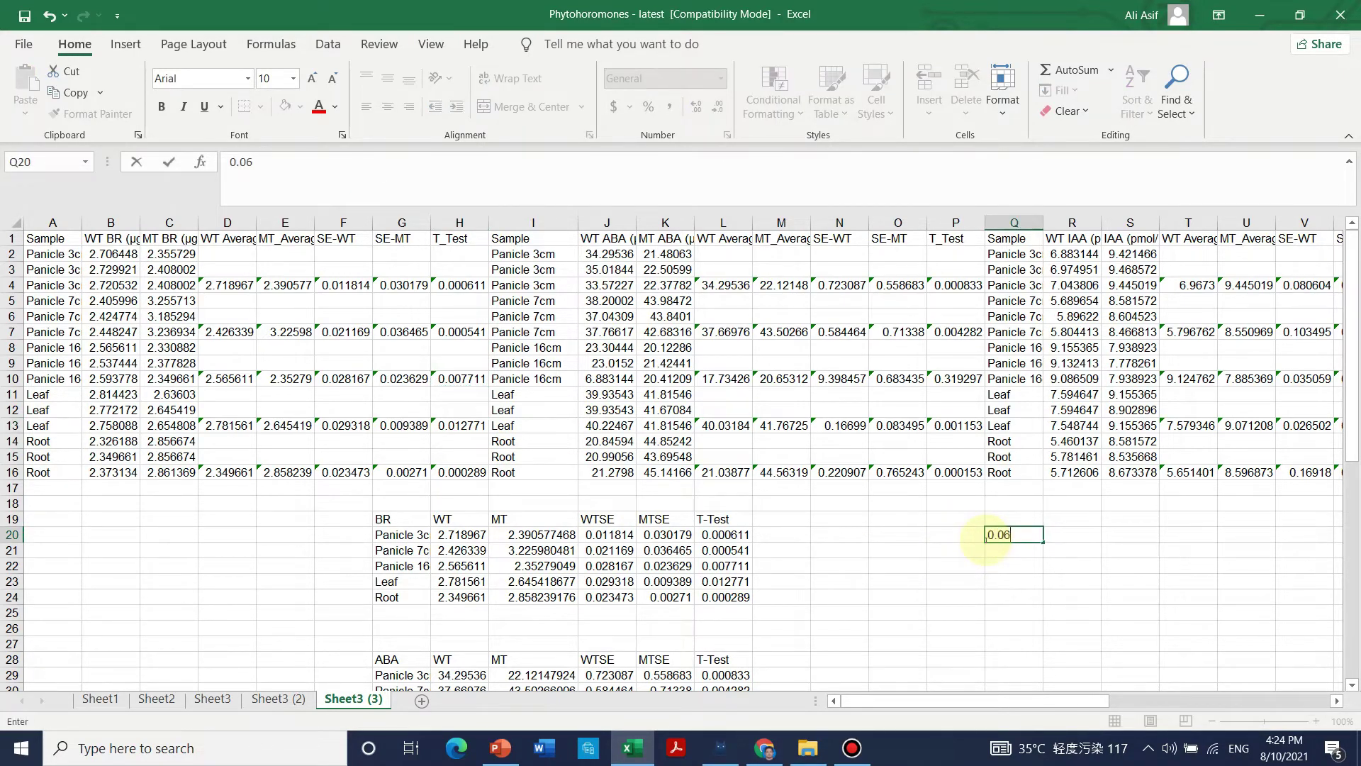
type(".05")
left_click(1010, 548)
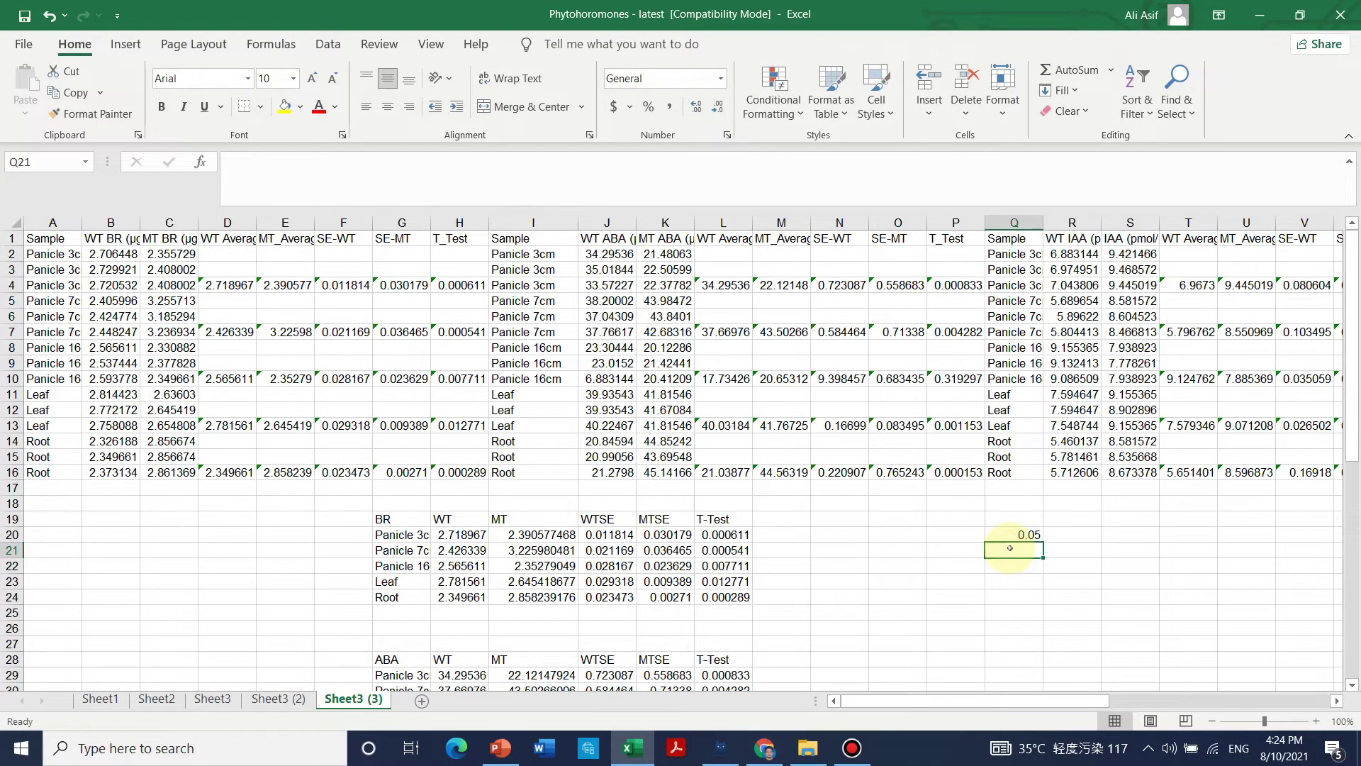
type(".0")
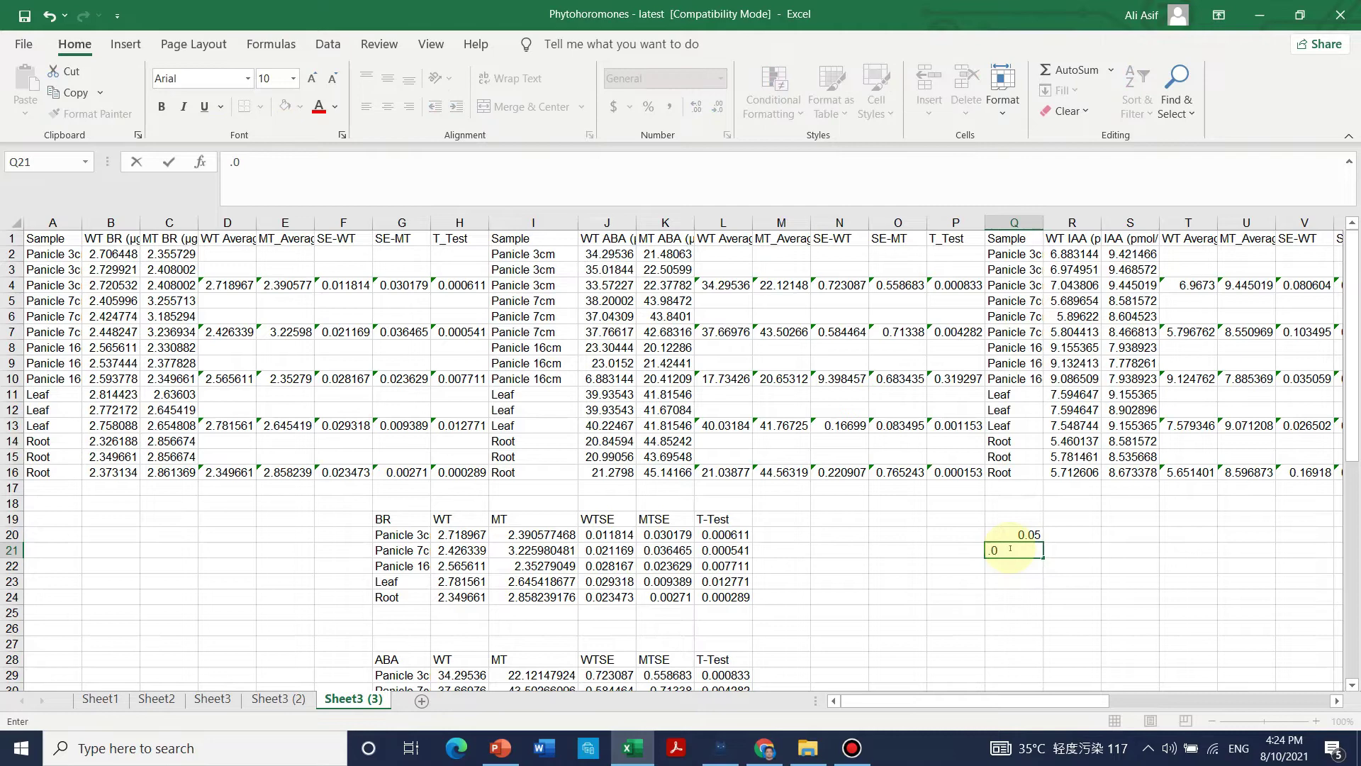
type("1")
left_click(1168, 601)
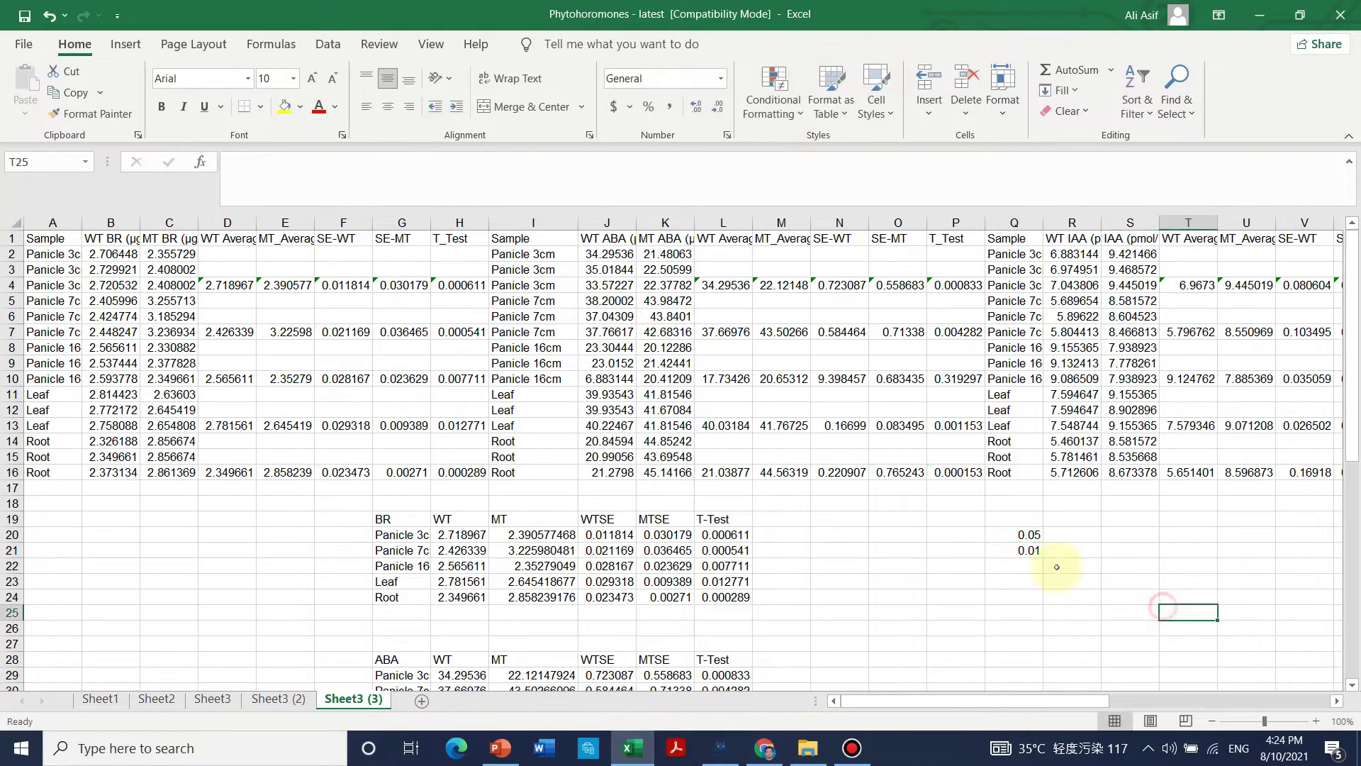
left_click_drag(1013, 536, 1015, 554)
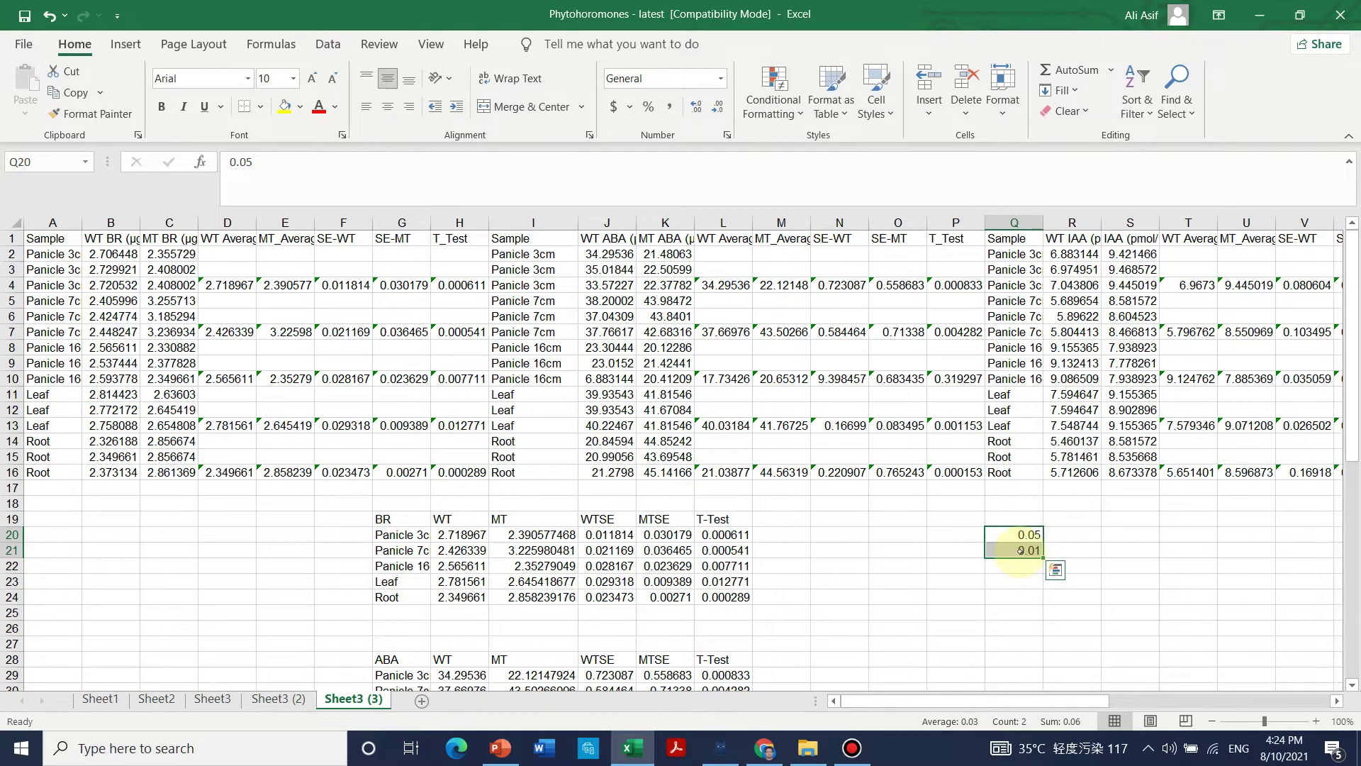
- Label the thresholds with * in P20 and ** in P21
left_click(976, 531)
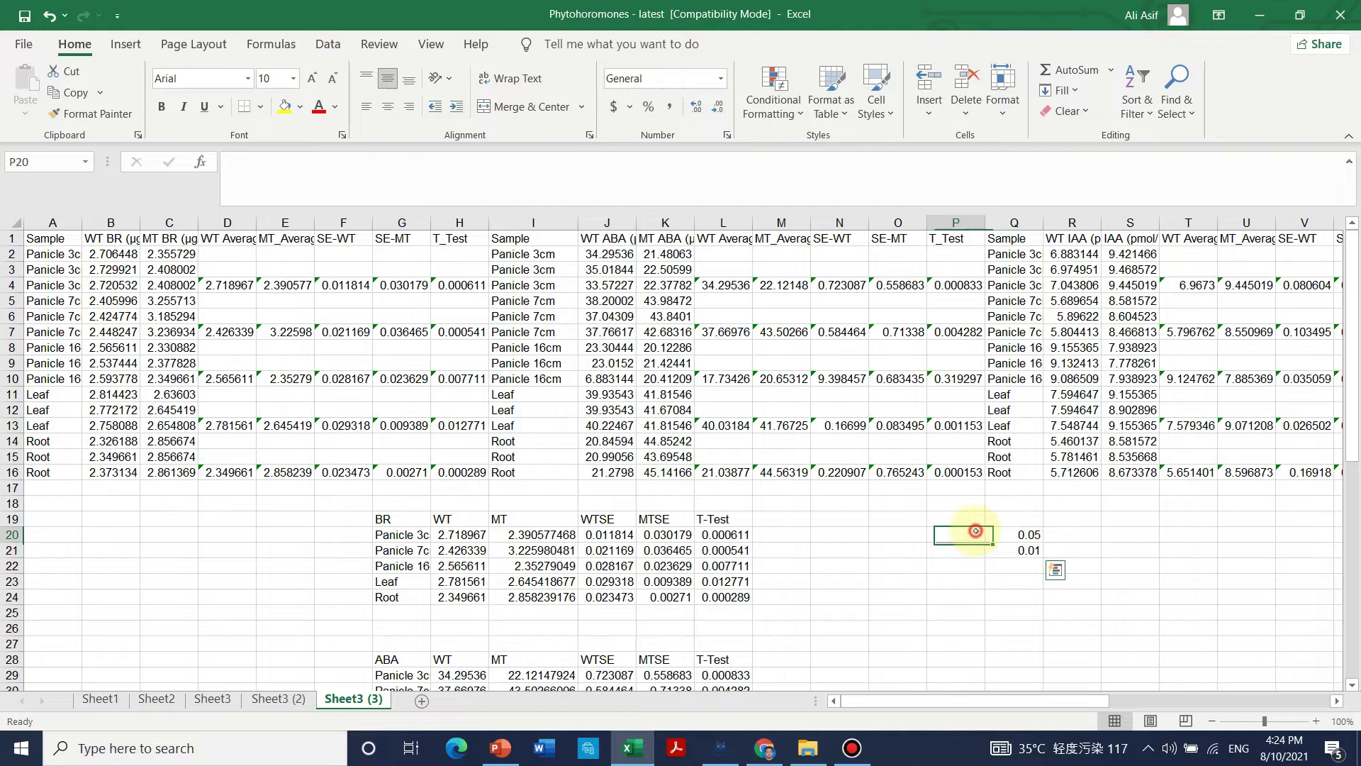
type("8")
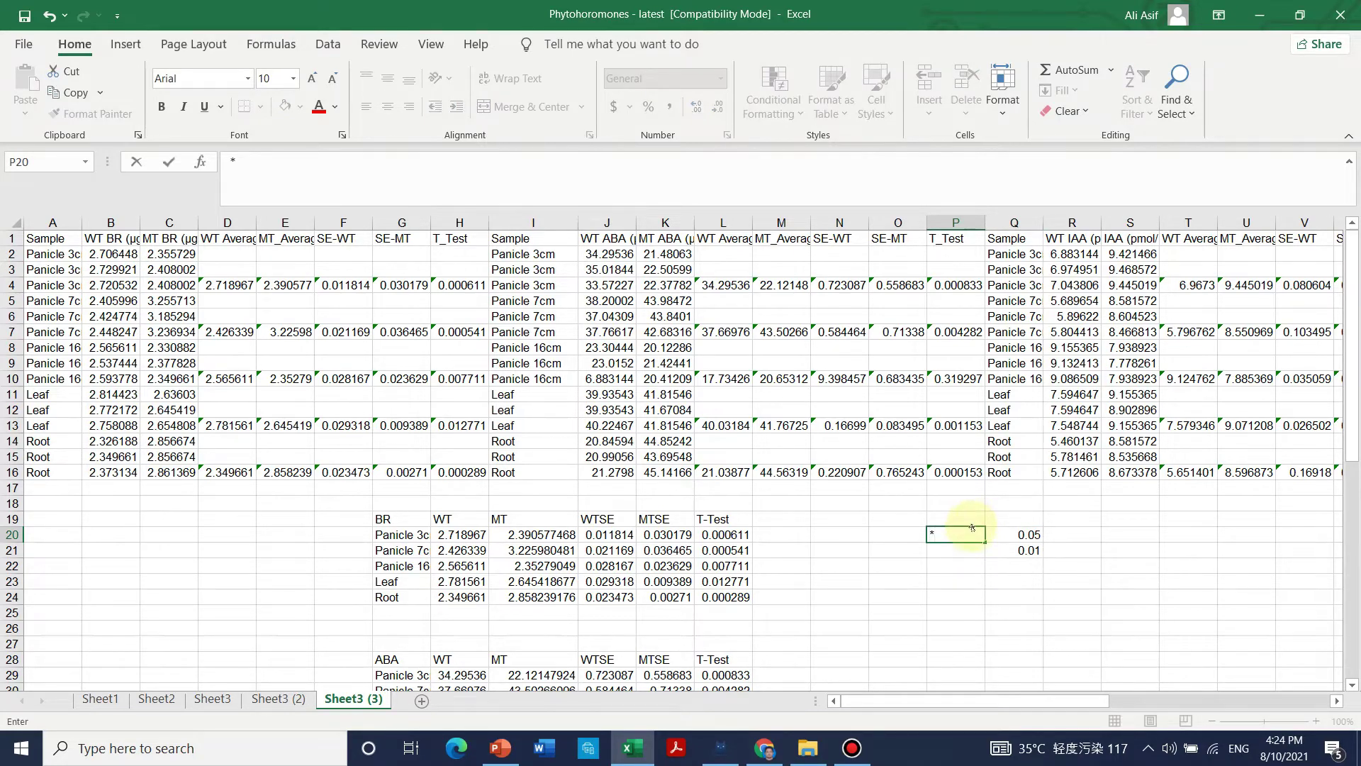
left_click(966, 553)
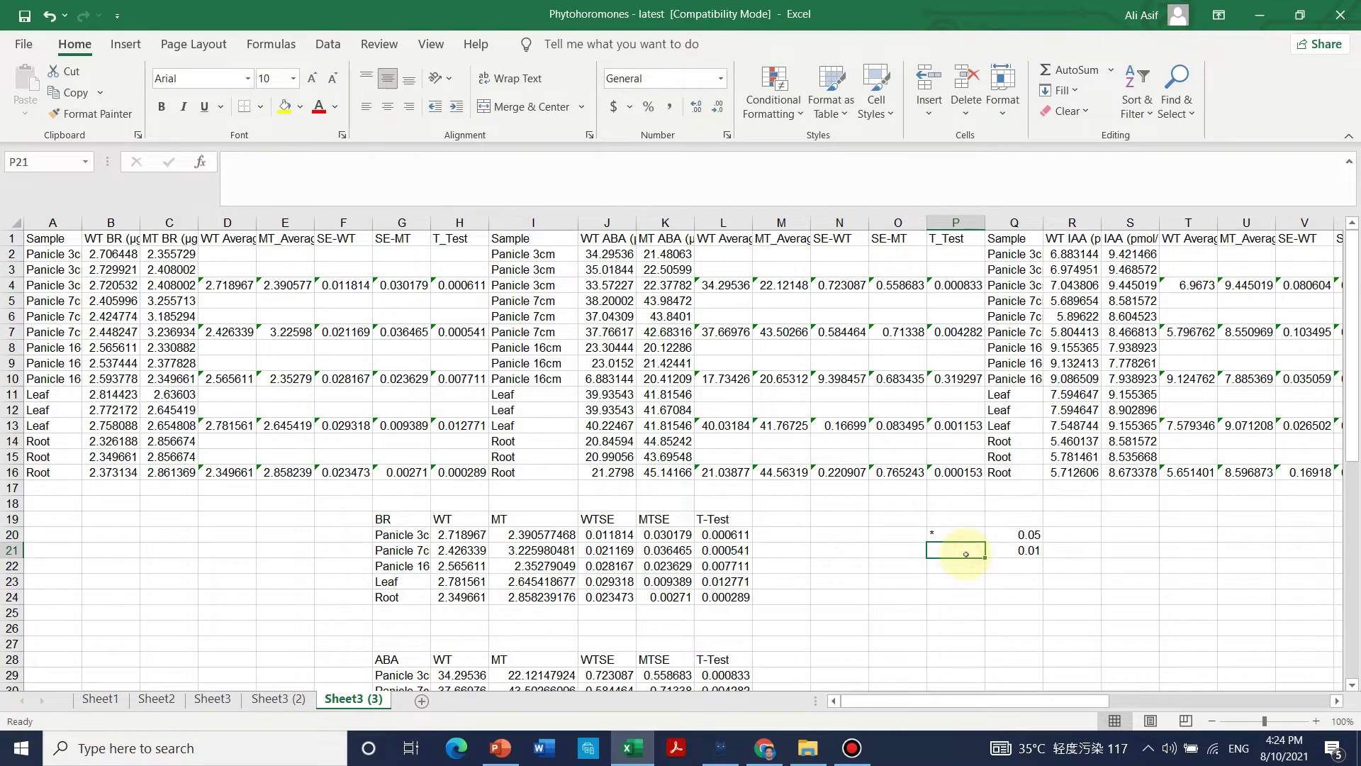
type("**")
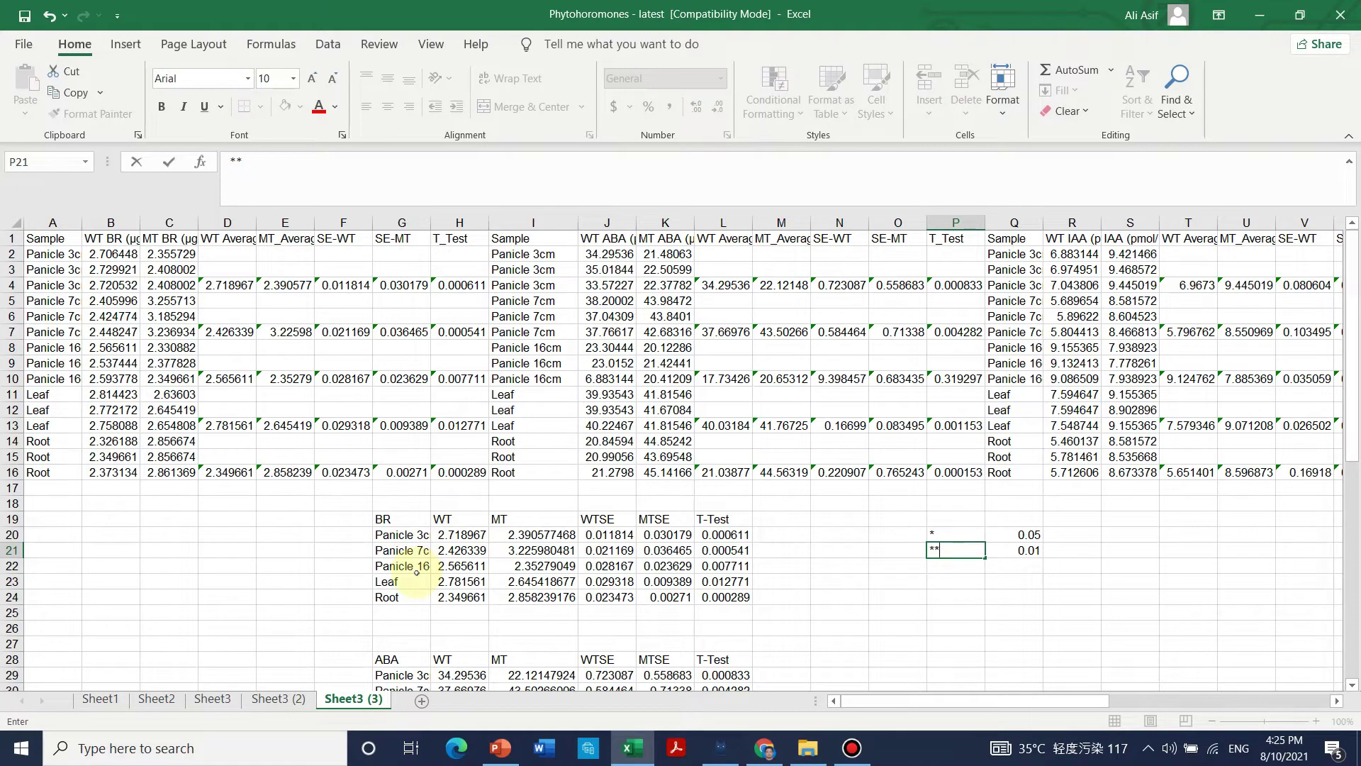
left_click_drag(400, 527, 400, 601)
- Select the BR table's sample, WT and MT columns and insert a Clustered Column chart
left_click(666, 582)
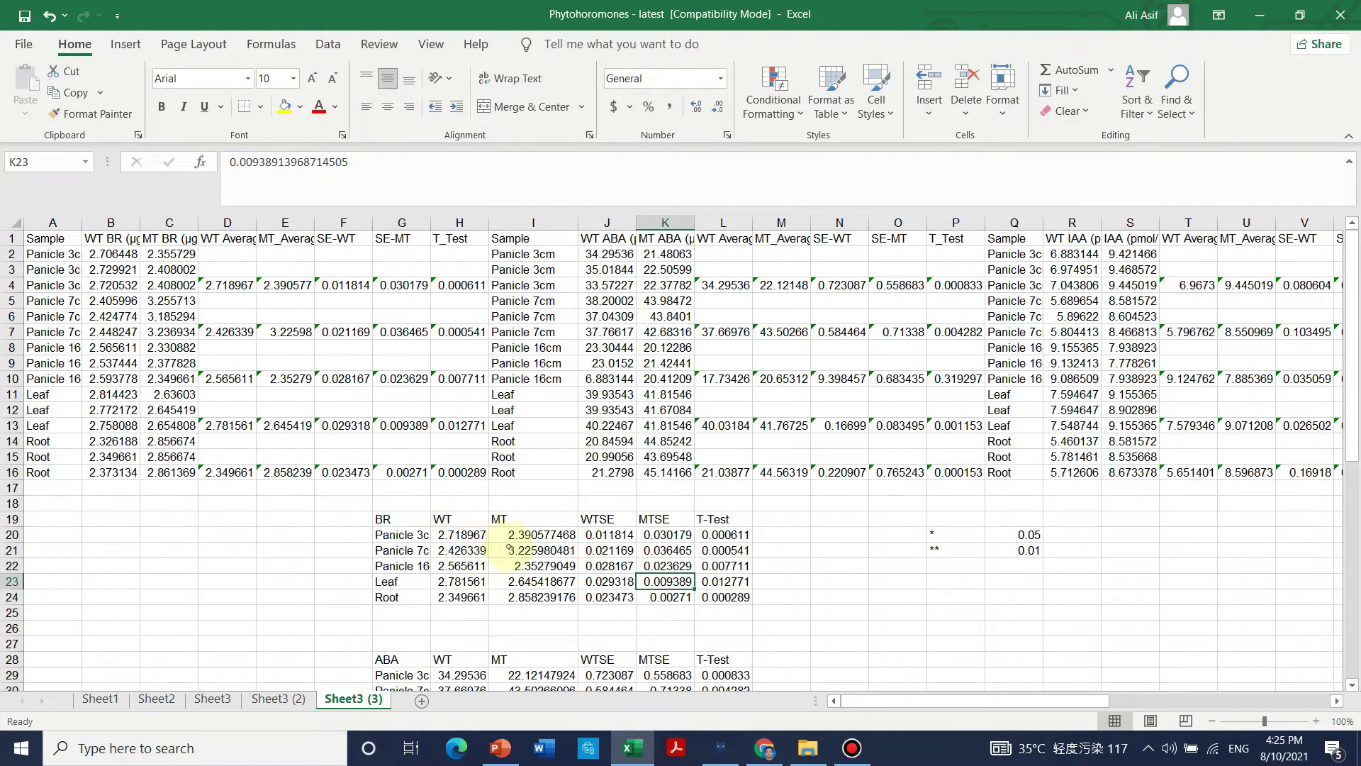
left_click_drag(409, 523, 515, 597)
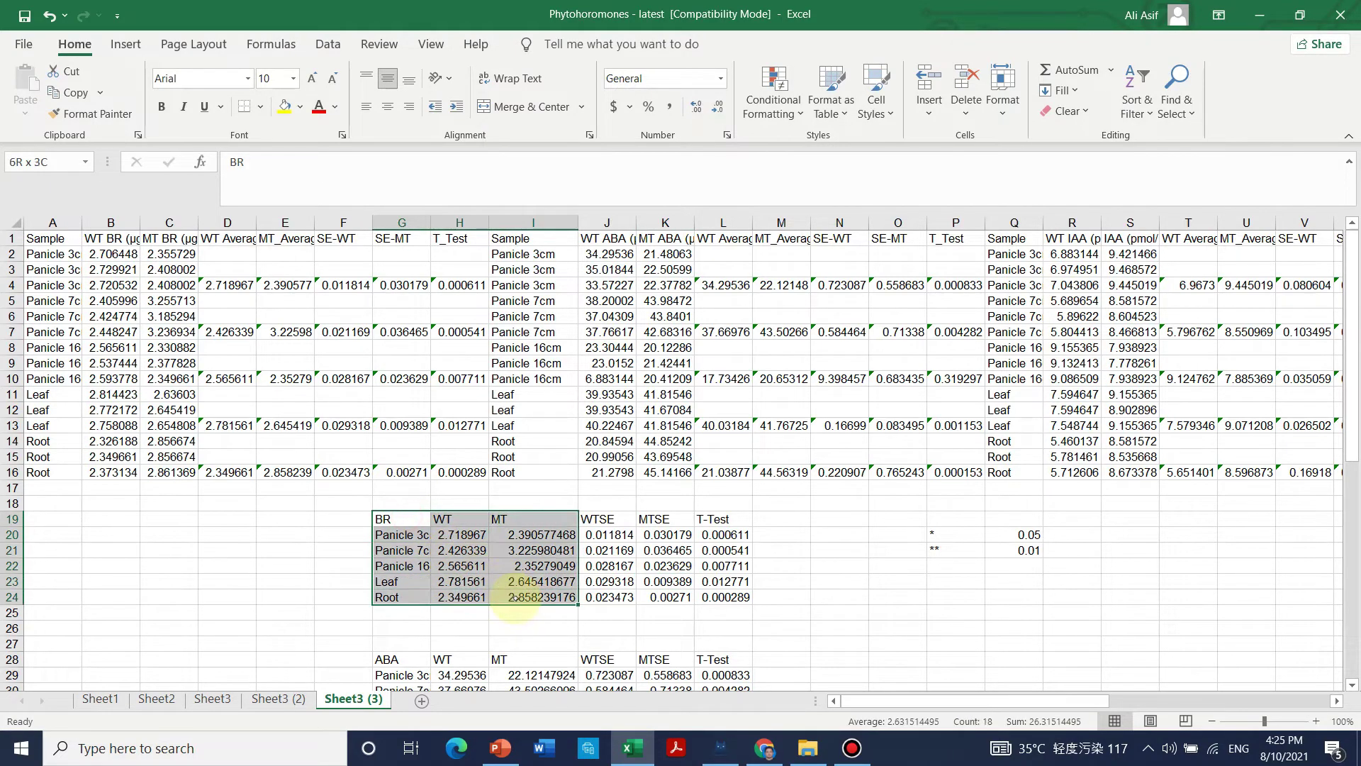
left_click(126, 46)
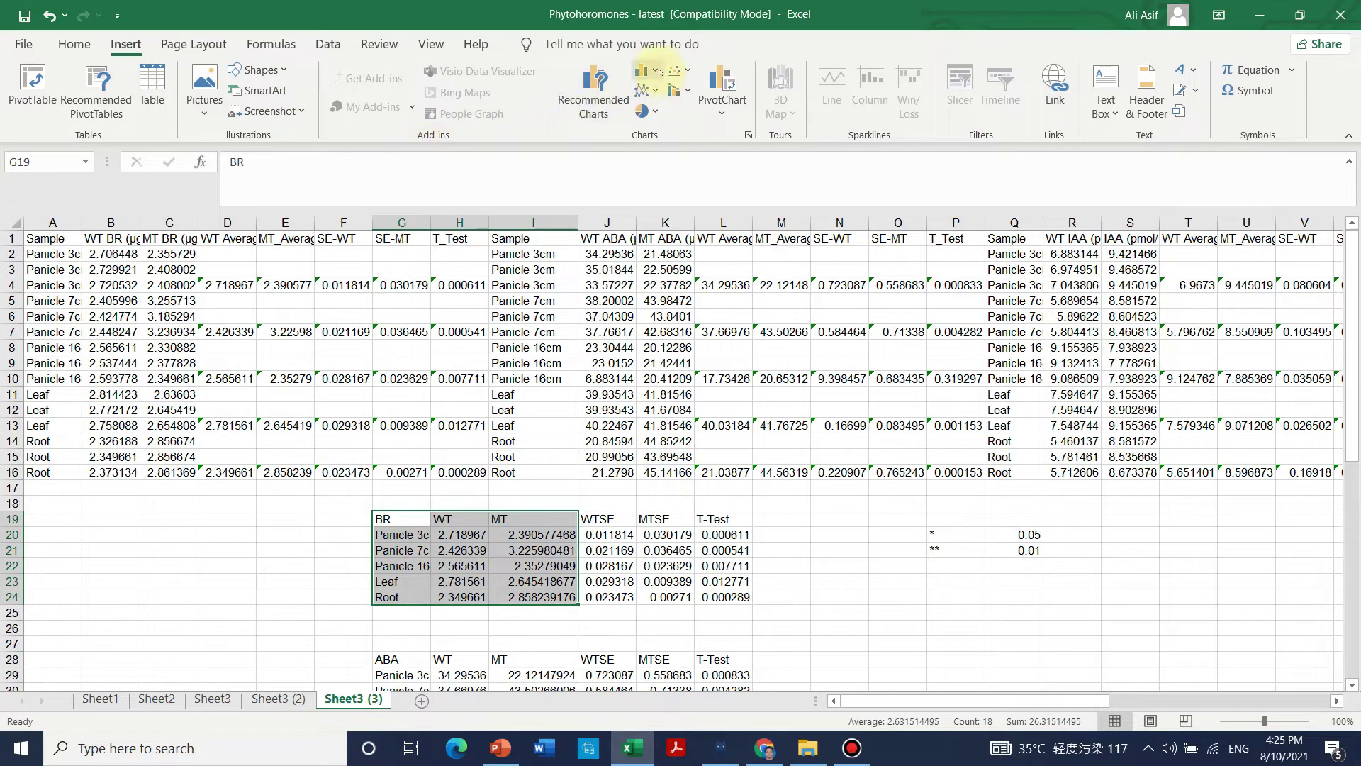
left_click(642, 70)
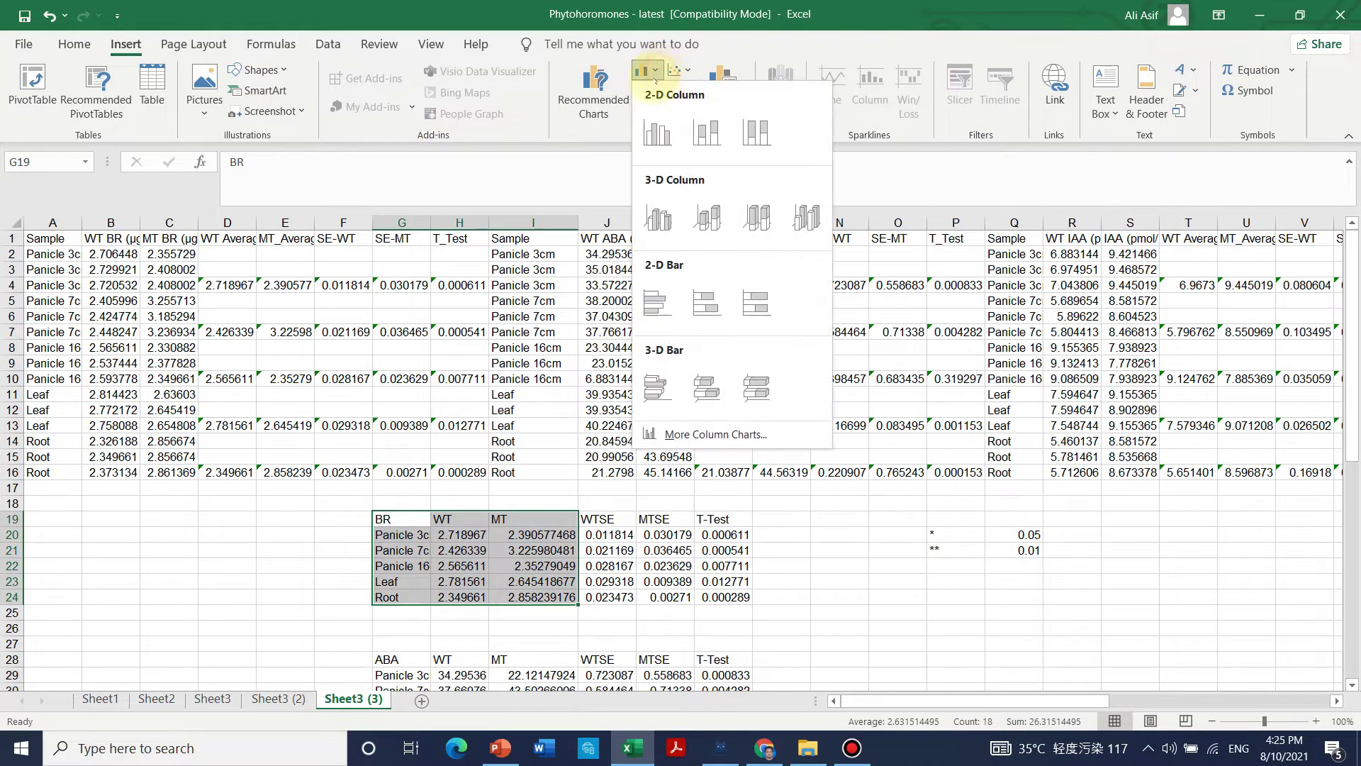
left_click(657, 132)
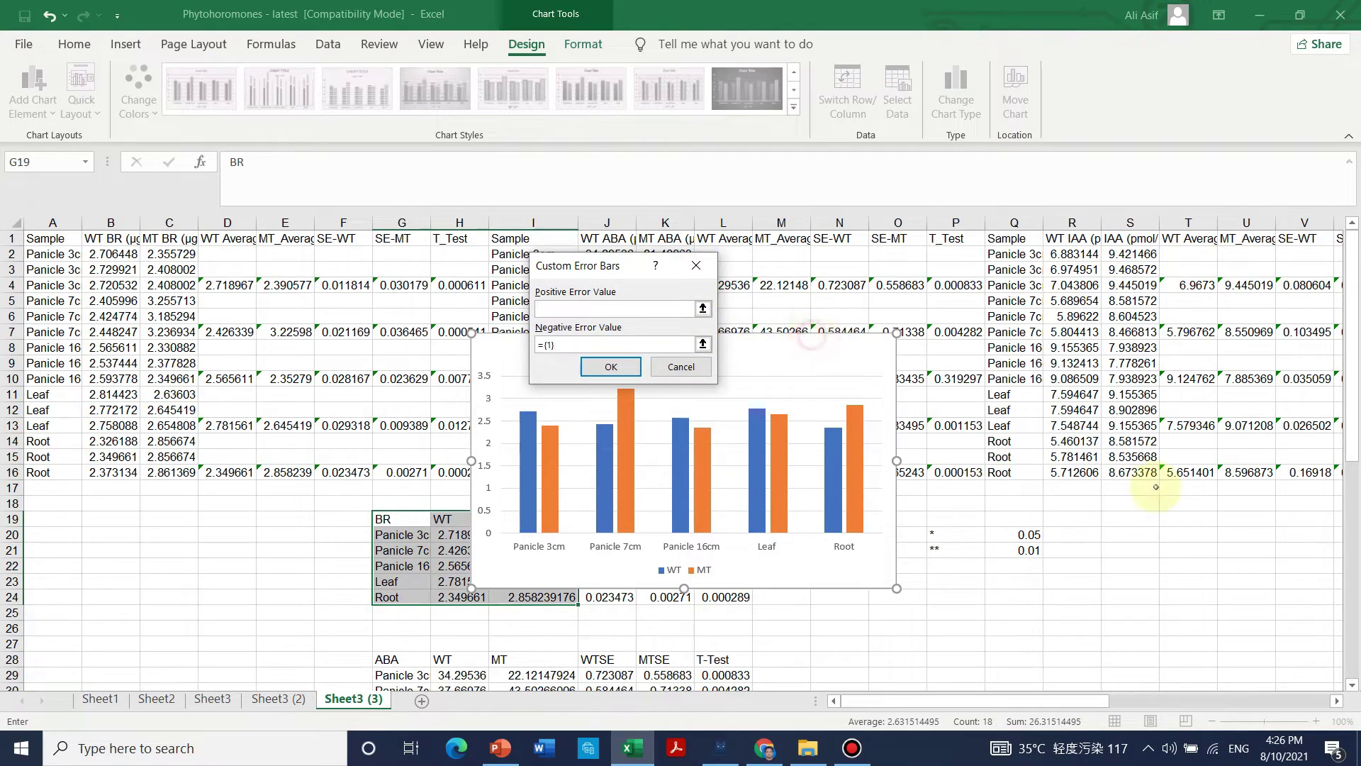
left_click(696, 265)
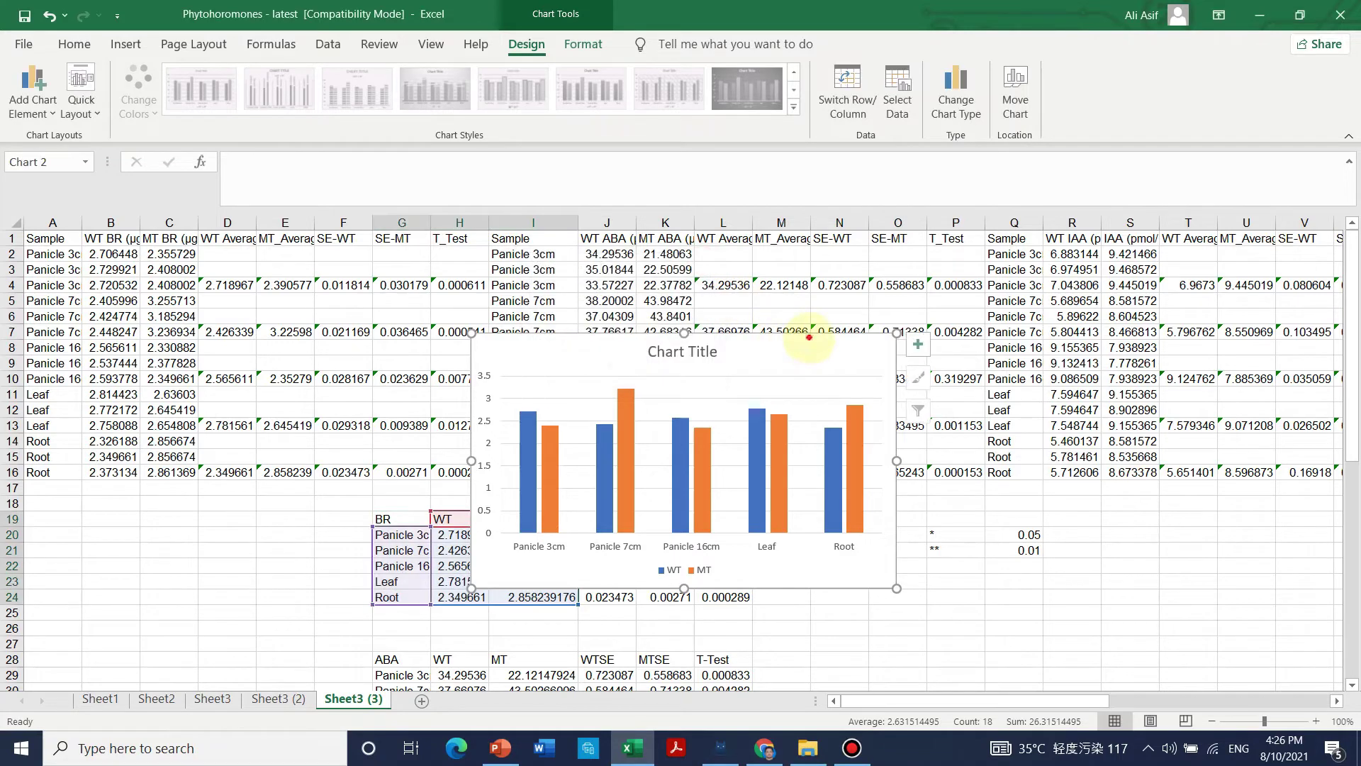
- Move the chart to sit to the right of the BR table
left_click_drag(785, 345, 1065, 472)
left_click_drag(1108, 430, 1197, 331)
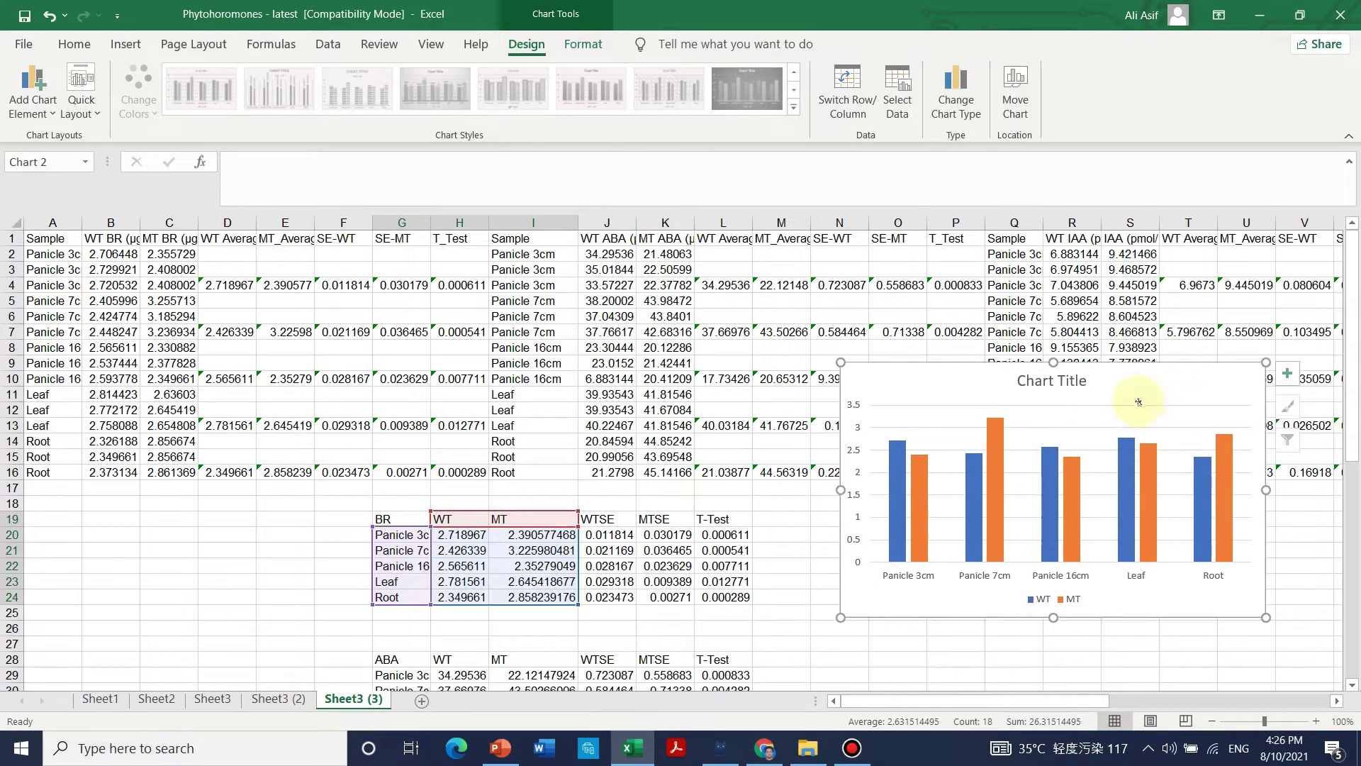
scroll(786, 483, "down", 1)
scroll(653, 511, "down", 2)
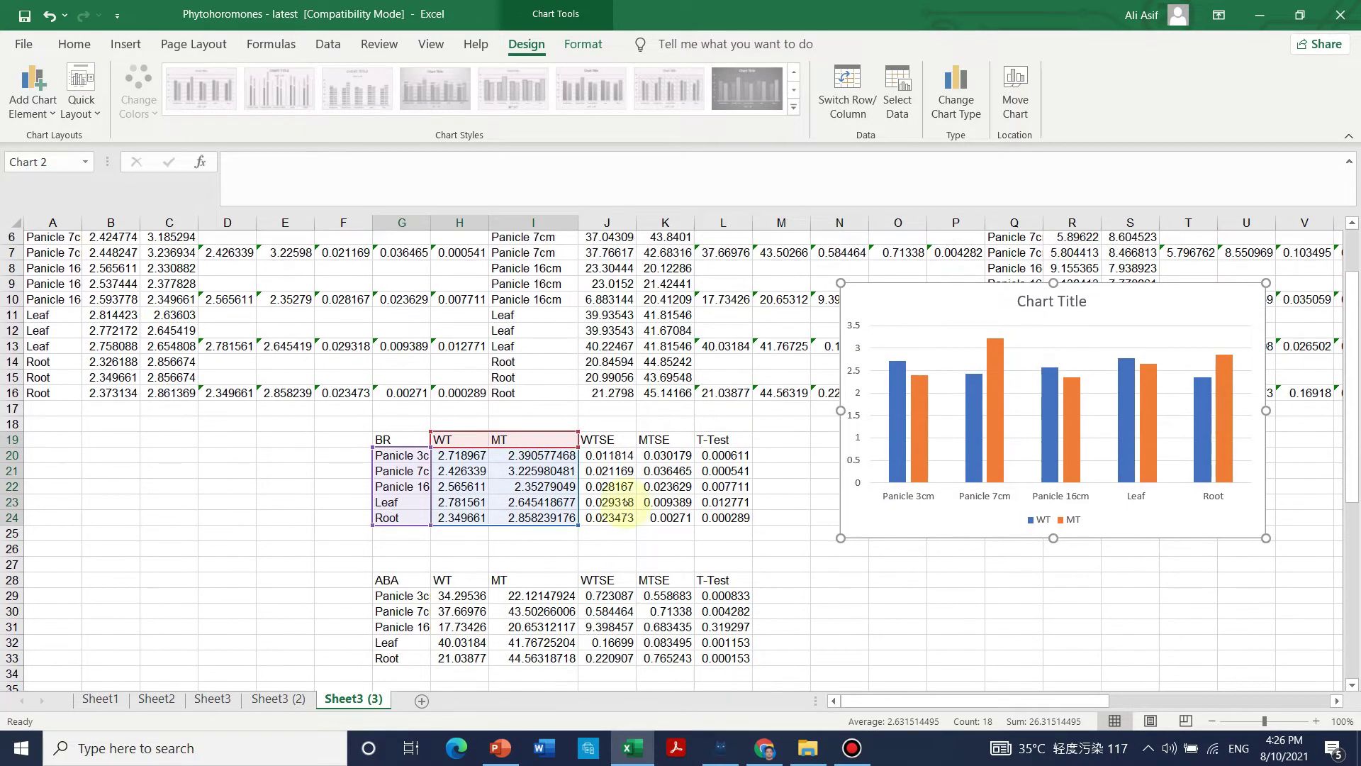
scroll(625, 503, "up", 2)
scroll(626, 504, "up", 1)
left_click(607, 519)
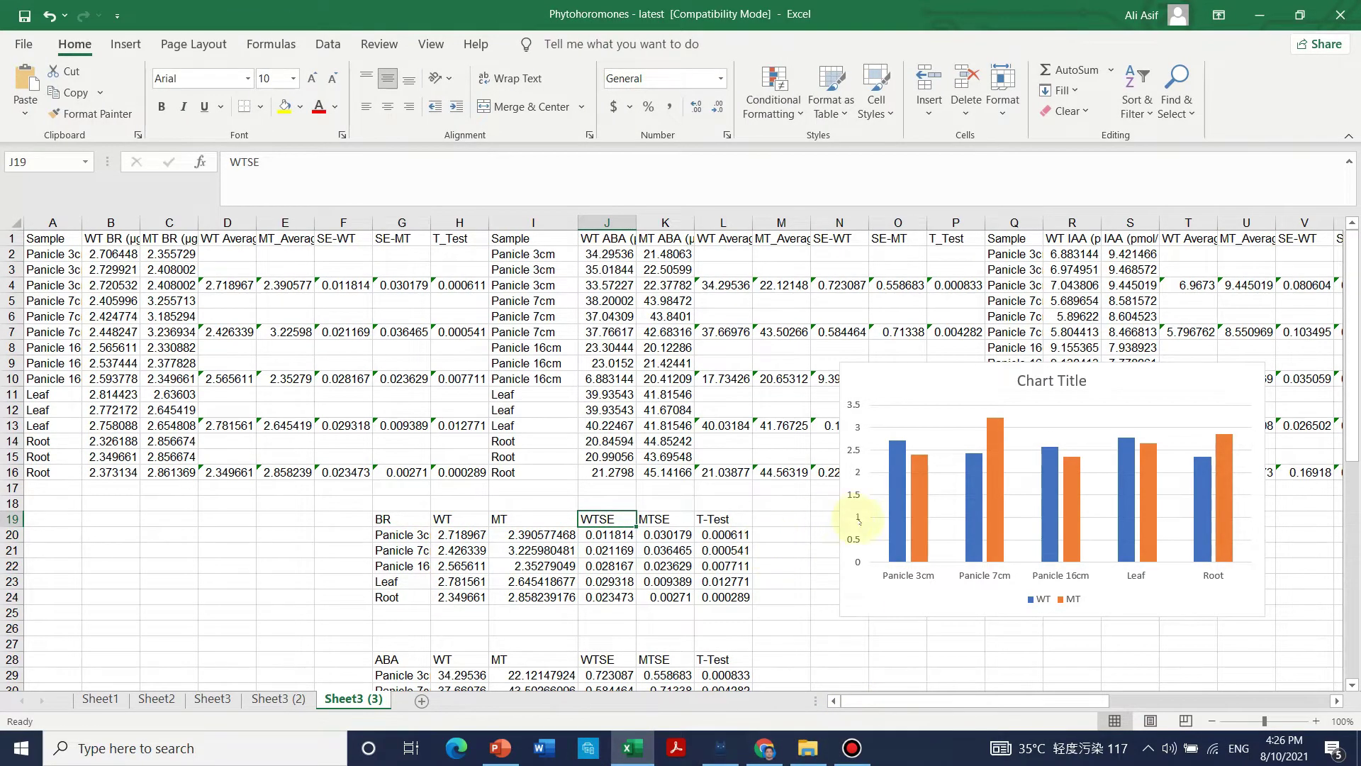
left_click(908, 539)
left_click_drag(972, 365, 954, 398)
left_click_drag(960, 705, 986, 705)
scroll(541, 461, "down", 1)
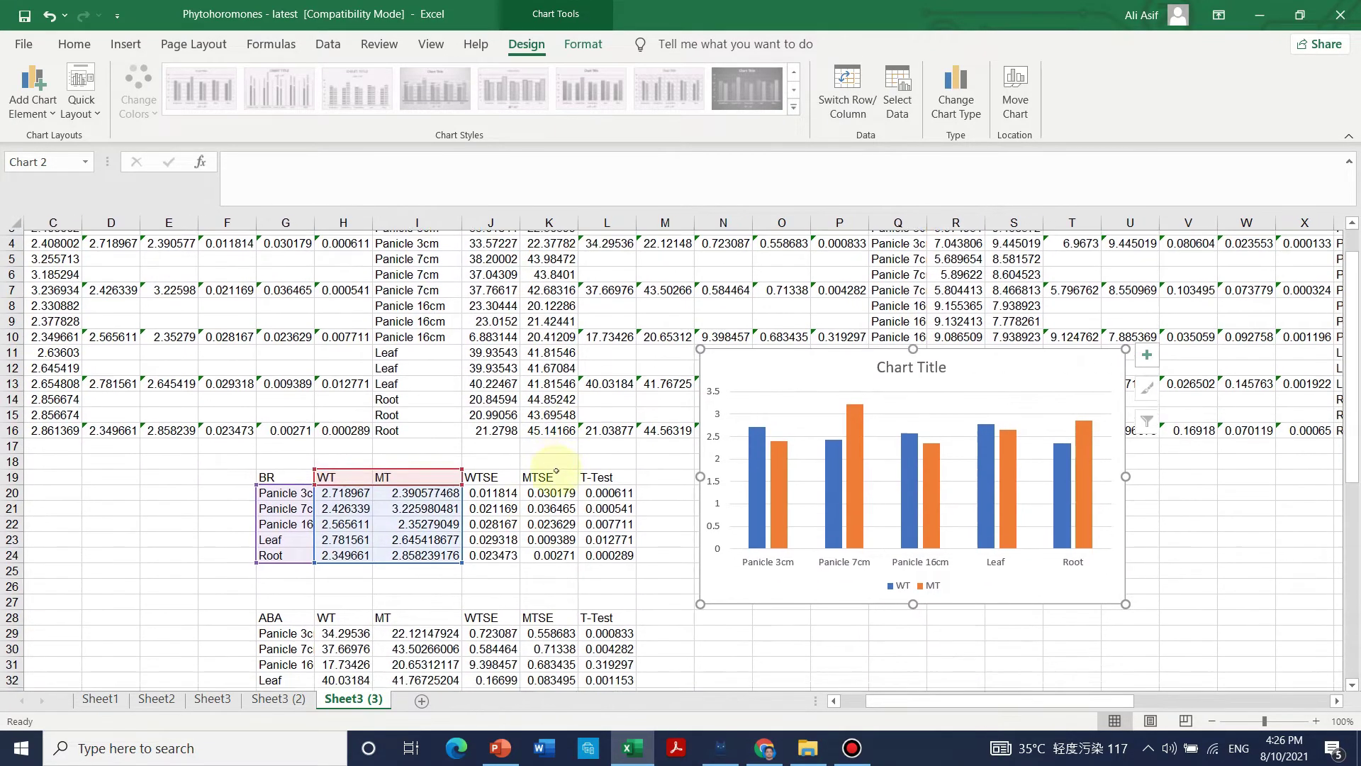
- Add error bars to the chart's WT series from the full Error Bars options
left_click(1146, 354)
left_click(1228, 466)
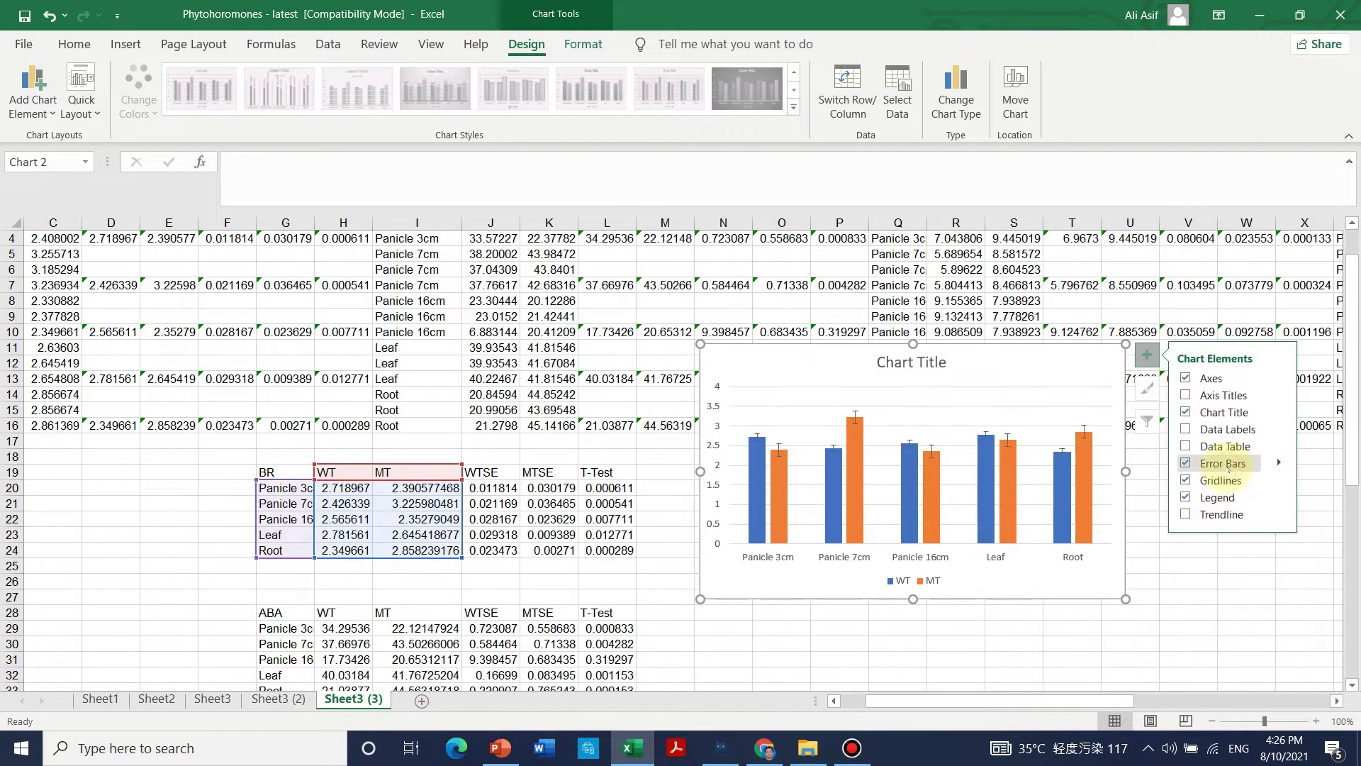
left_click(1279, 463)
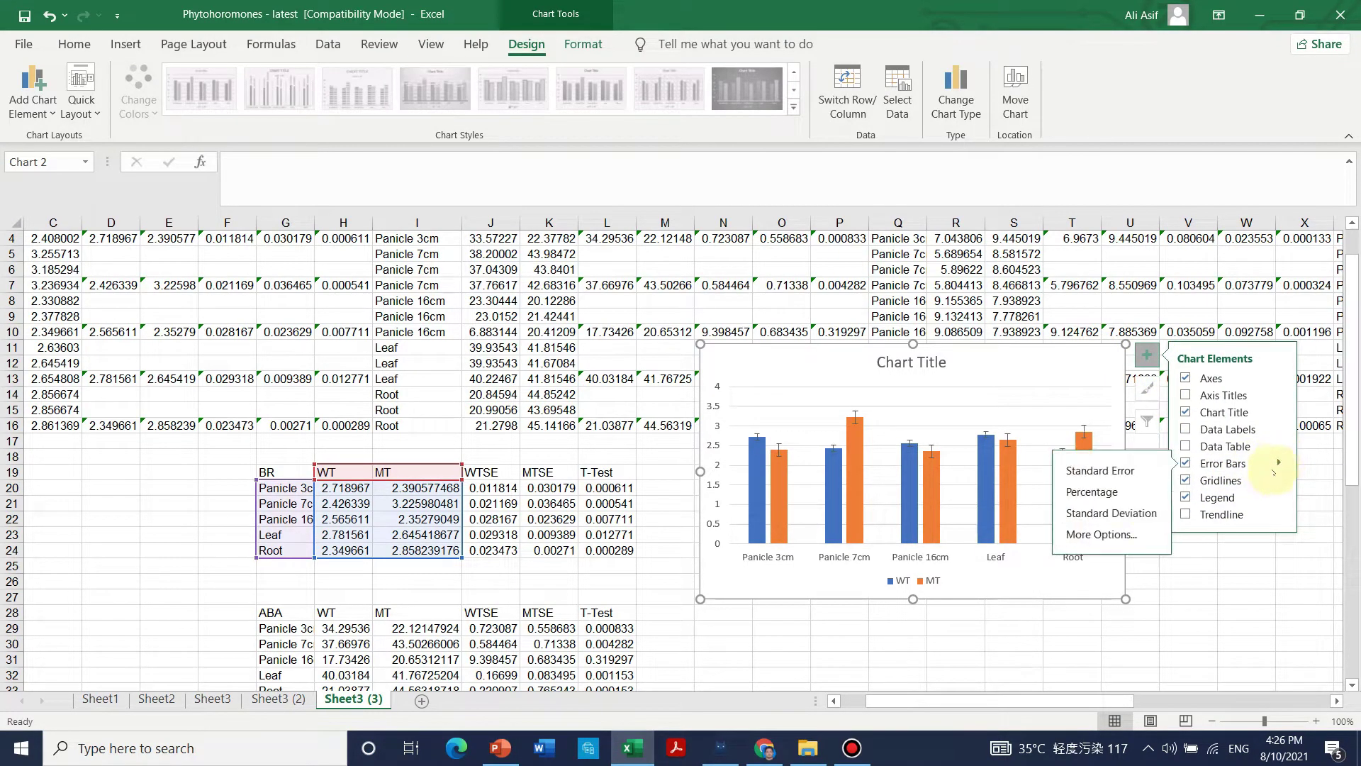
left_click(1135, 533)
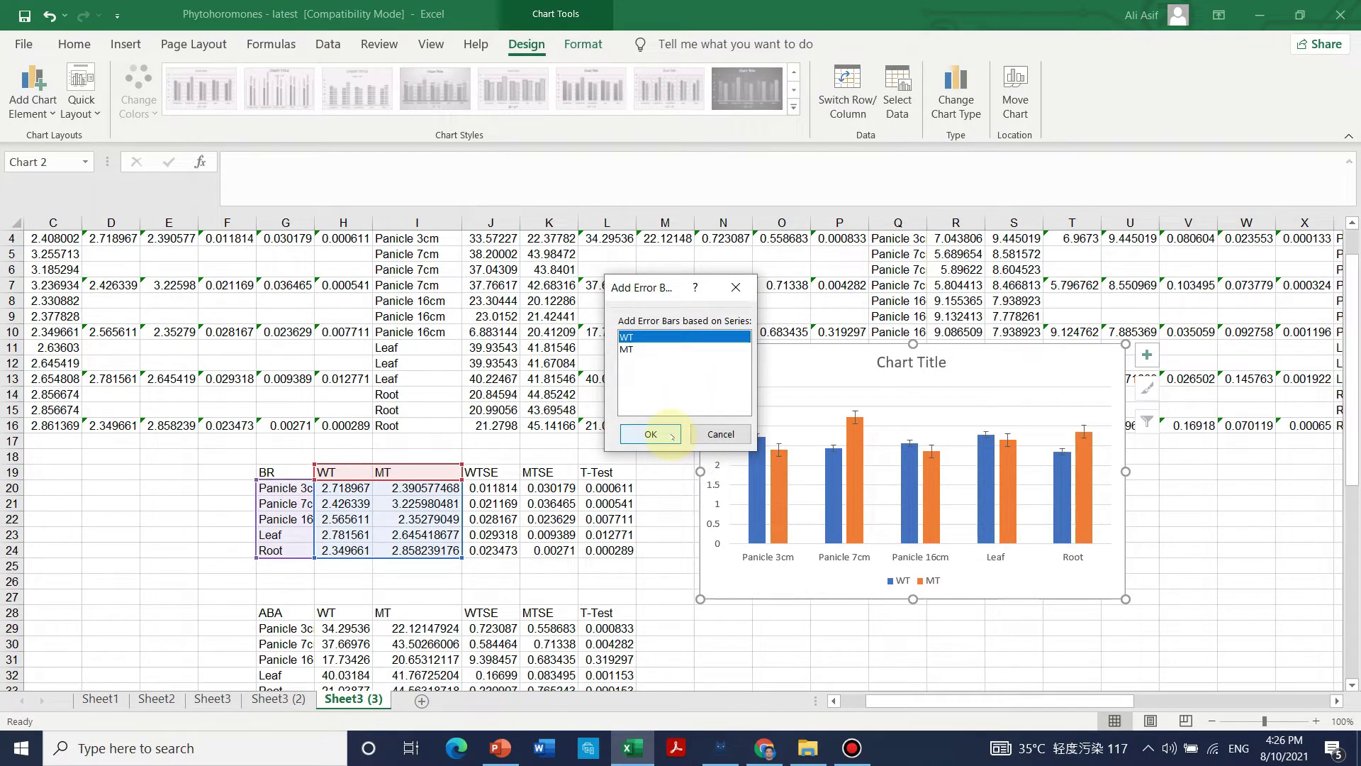
left_click(672, 436)
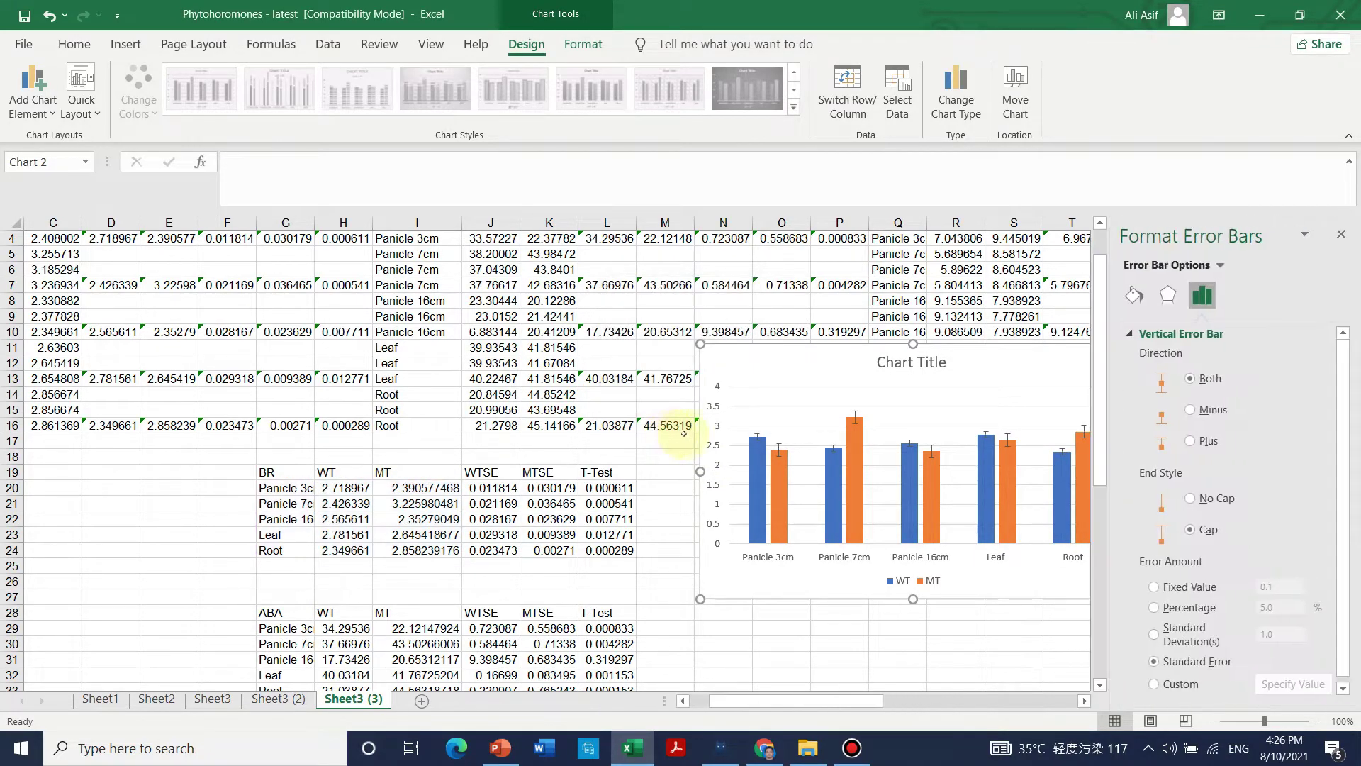
- Set the WT error amount to custom values J20:J24 for both positive and negative
left_click(1163, 686)
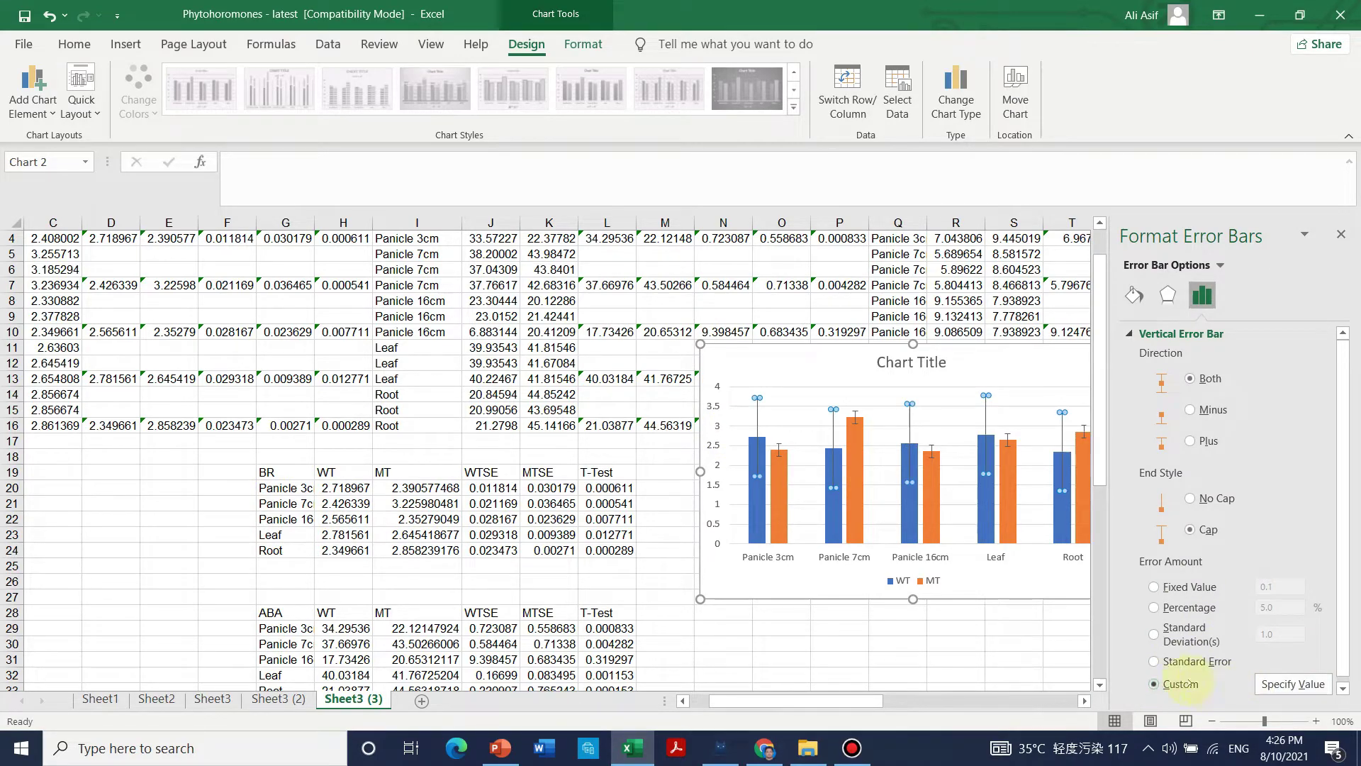
left_click(1294, 684)
left_click(573, 310)
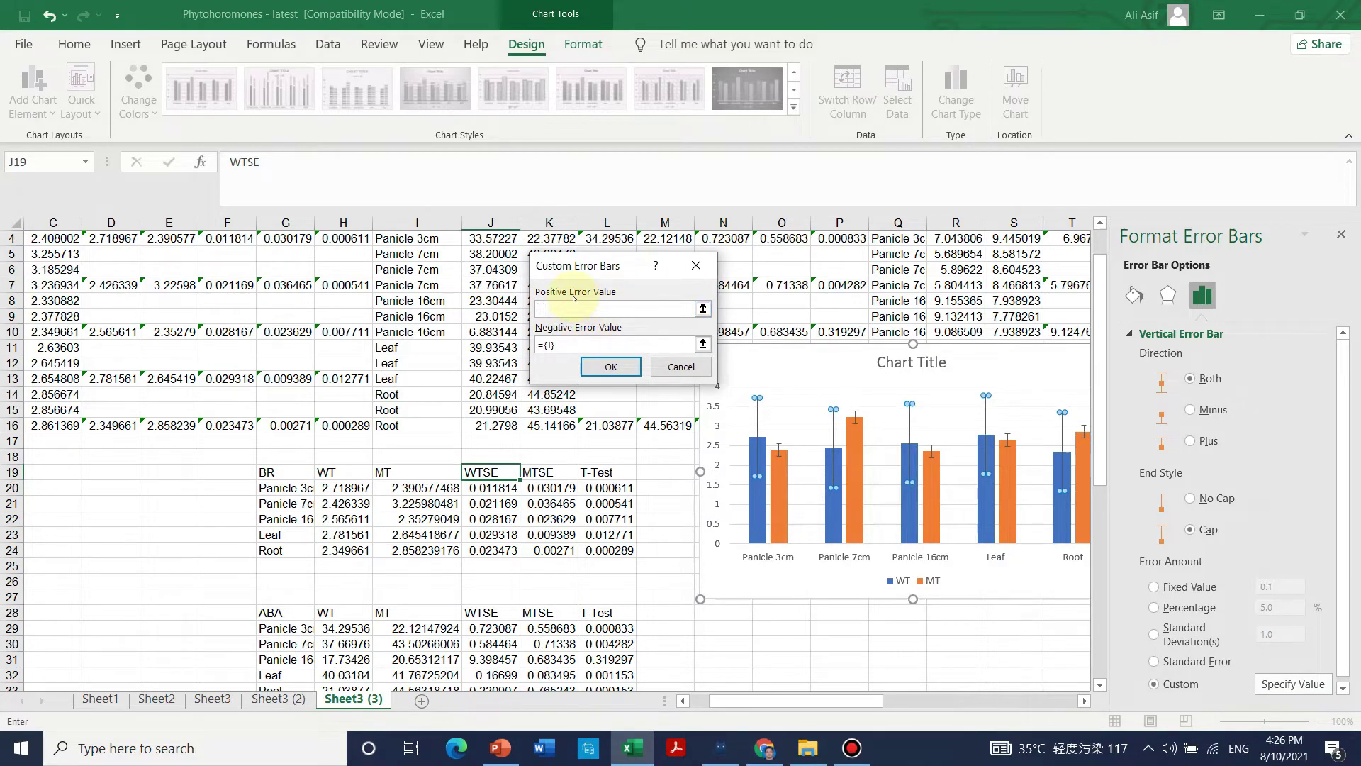
left_click_drag(489, 490, 491, 545)
left_click(568, 346)
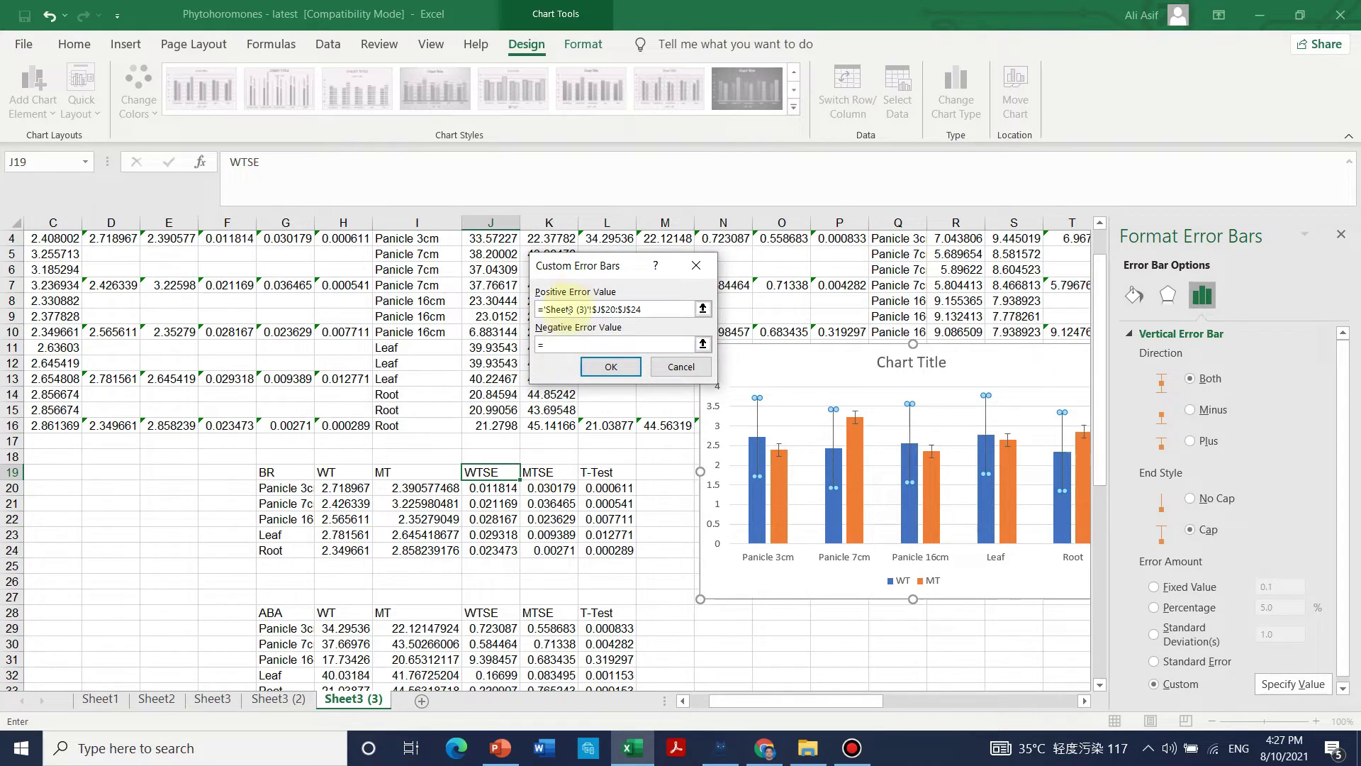
left_click(494, 490)
left_click_drag(494, 489, 501, 550)
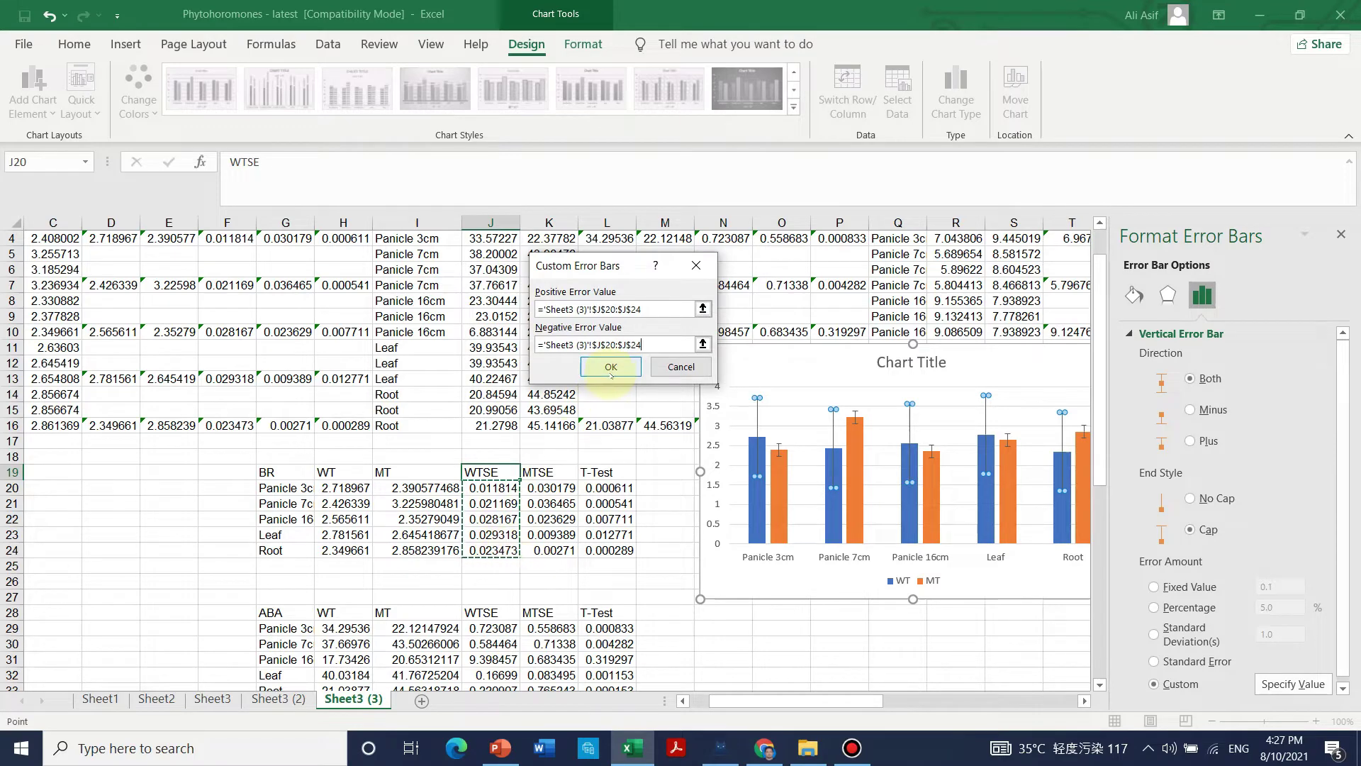
left_click(610, 369)
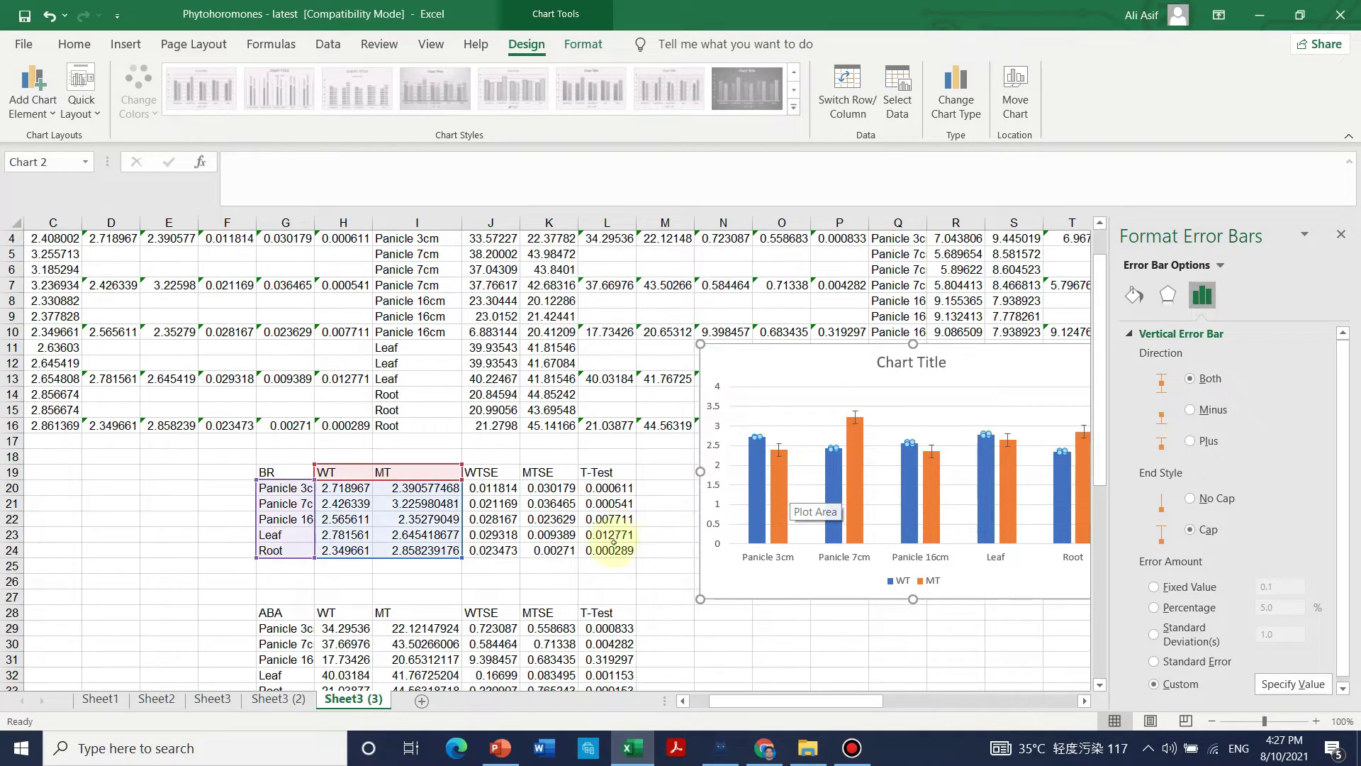
left_click(959, 645)
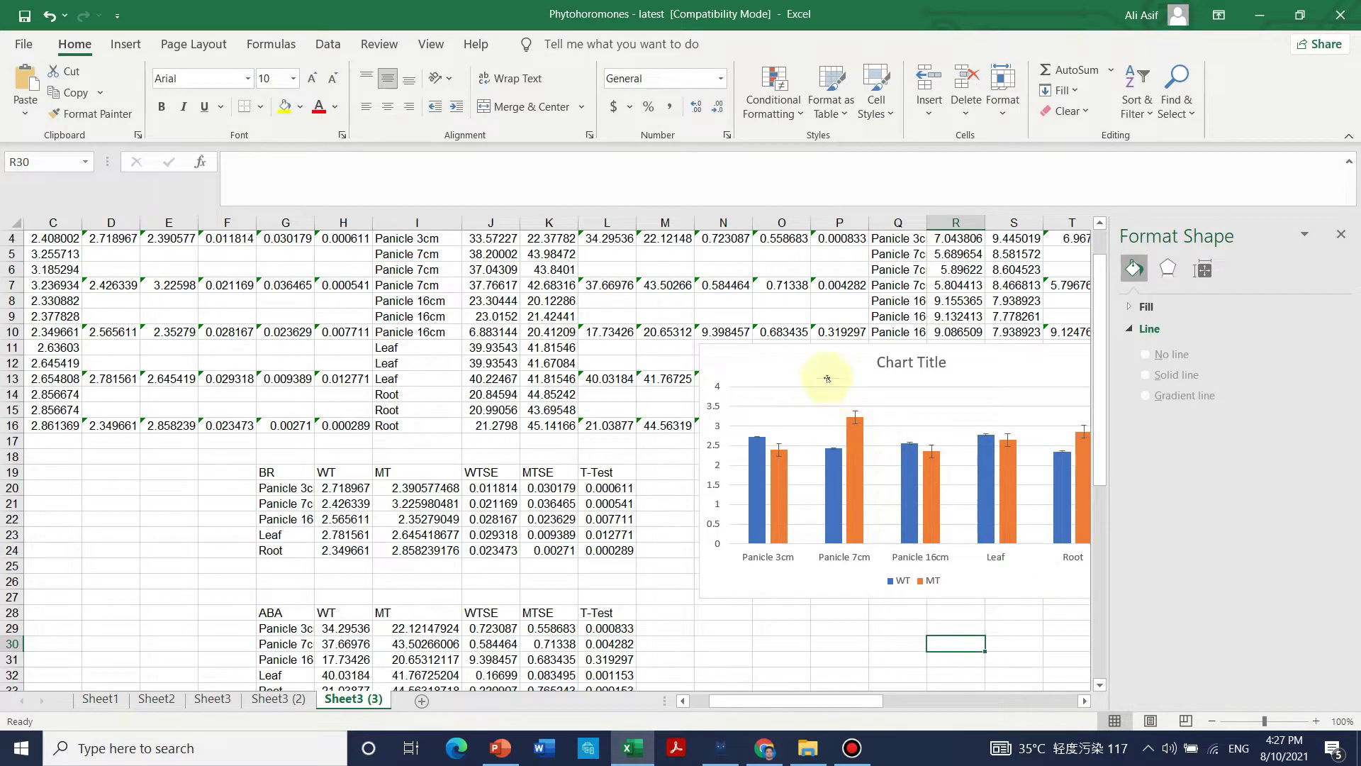
- Move the chart left beside the BR table and select the MT error bars
left_click(818, 345)
left_click_drag(819, 341, 724, 327)
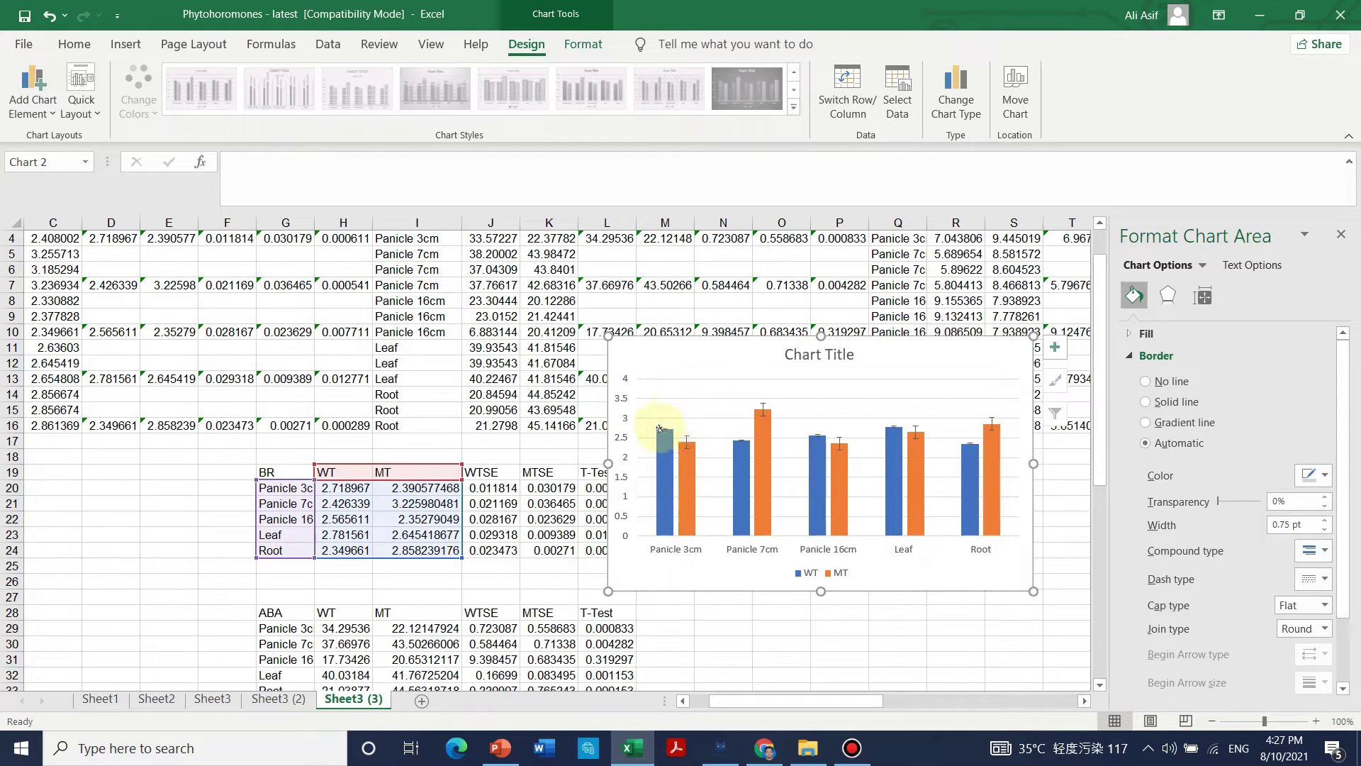
mouse_move(670, 435)
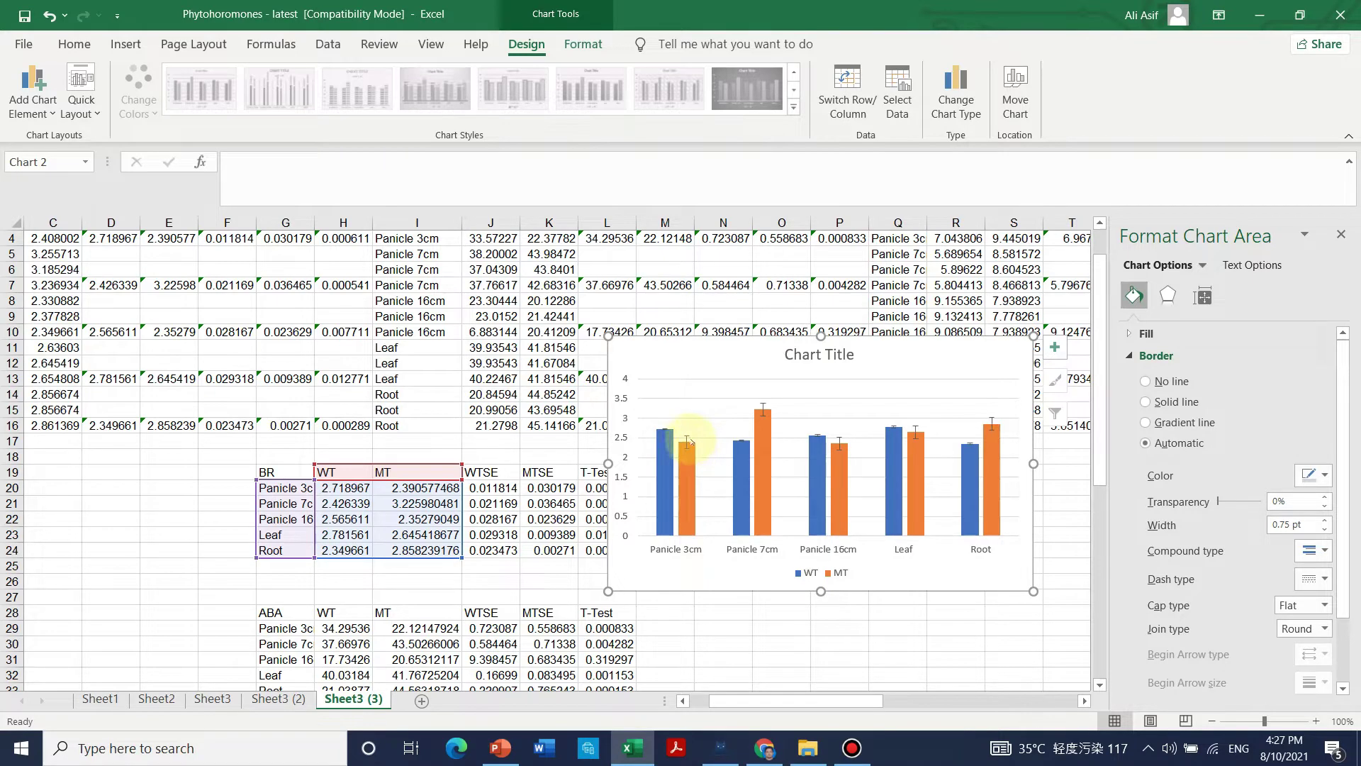
left_click(687, 440)
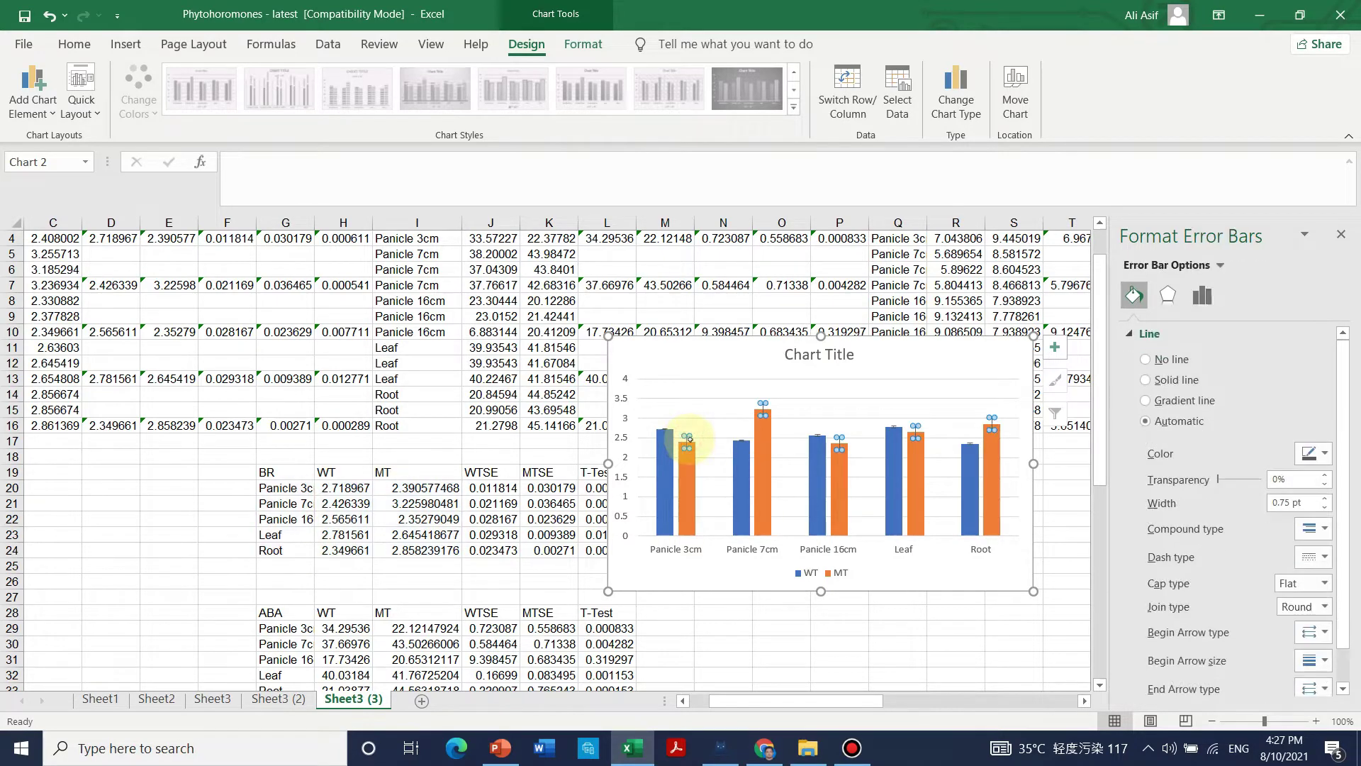
- Set the MT error amount to custom values K20:K24 for both positive and negative
left_click(1055, 347)
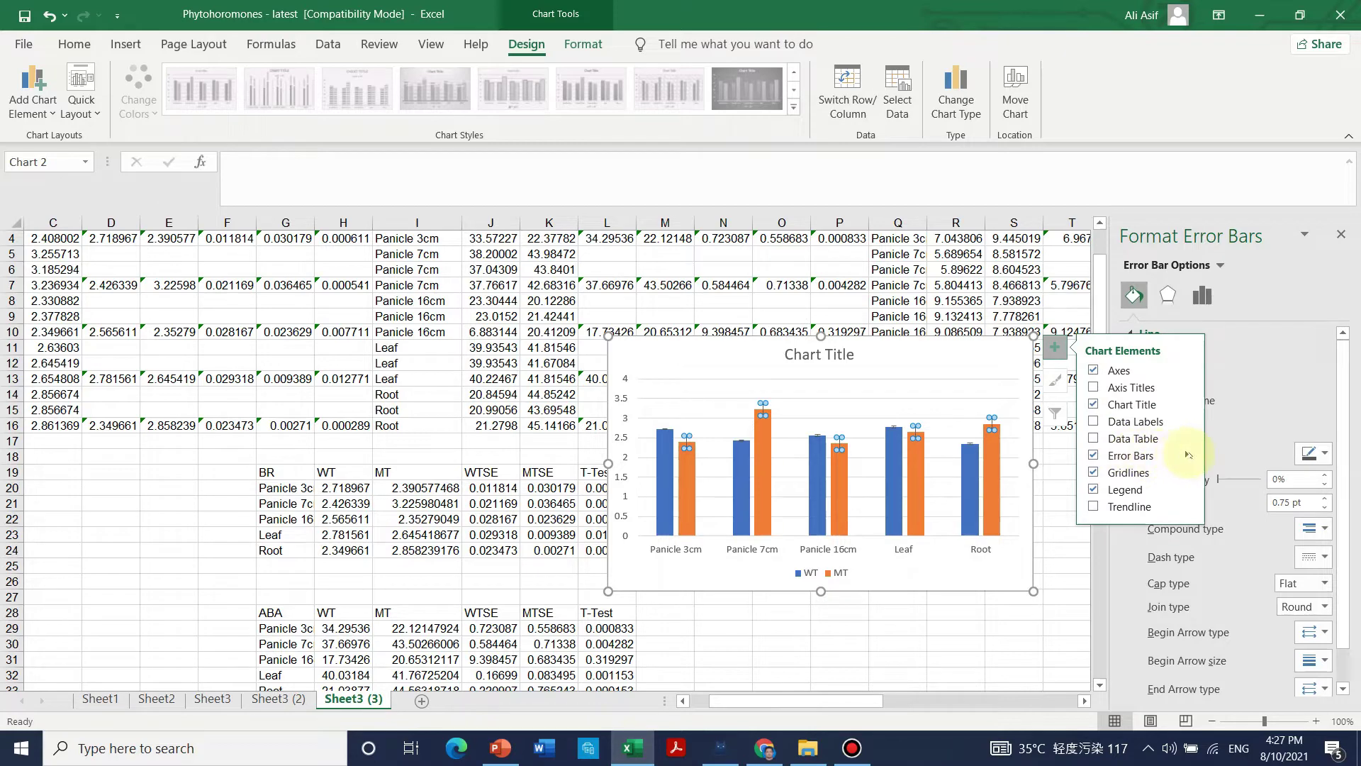
left_click(1186, 455)
left_click(1284, 528)
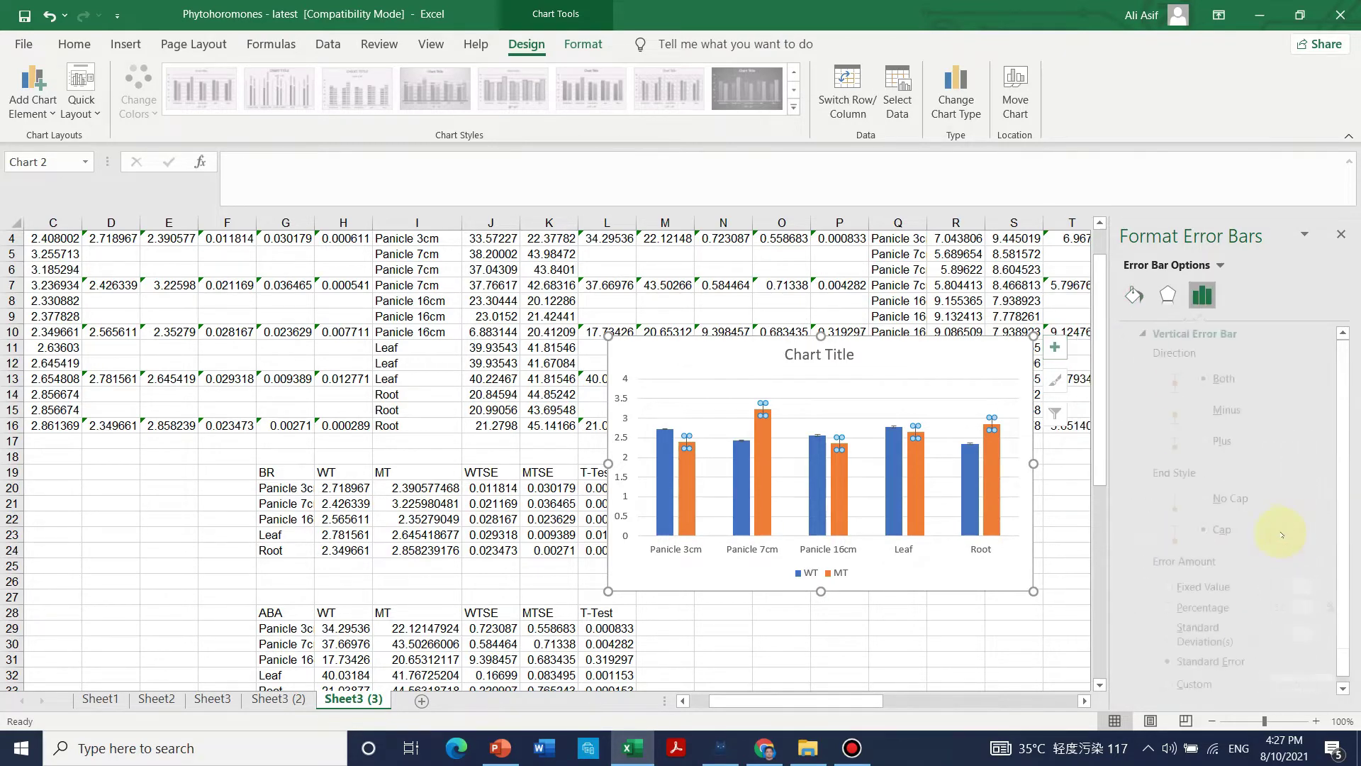
left_click(1181, 680)
left_click(1293, 679)
left_click(609, 308)
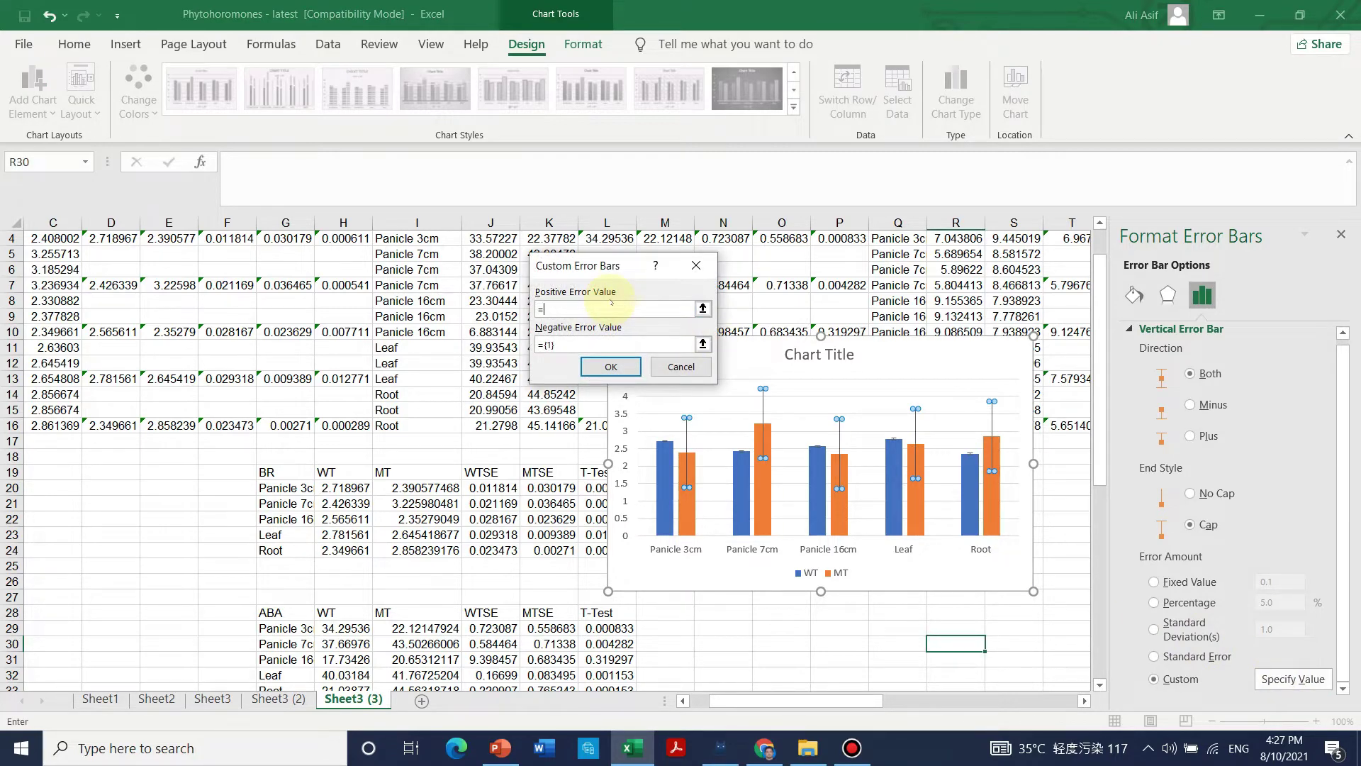
left_click_drag(633, 260, 226, 297)
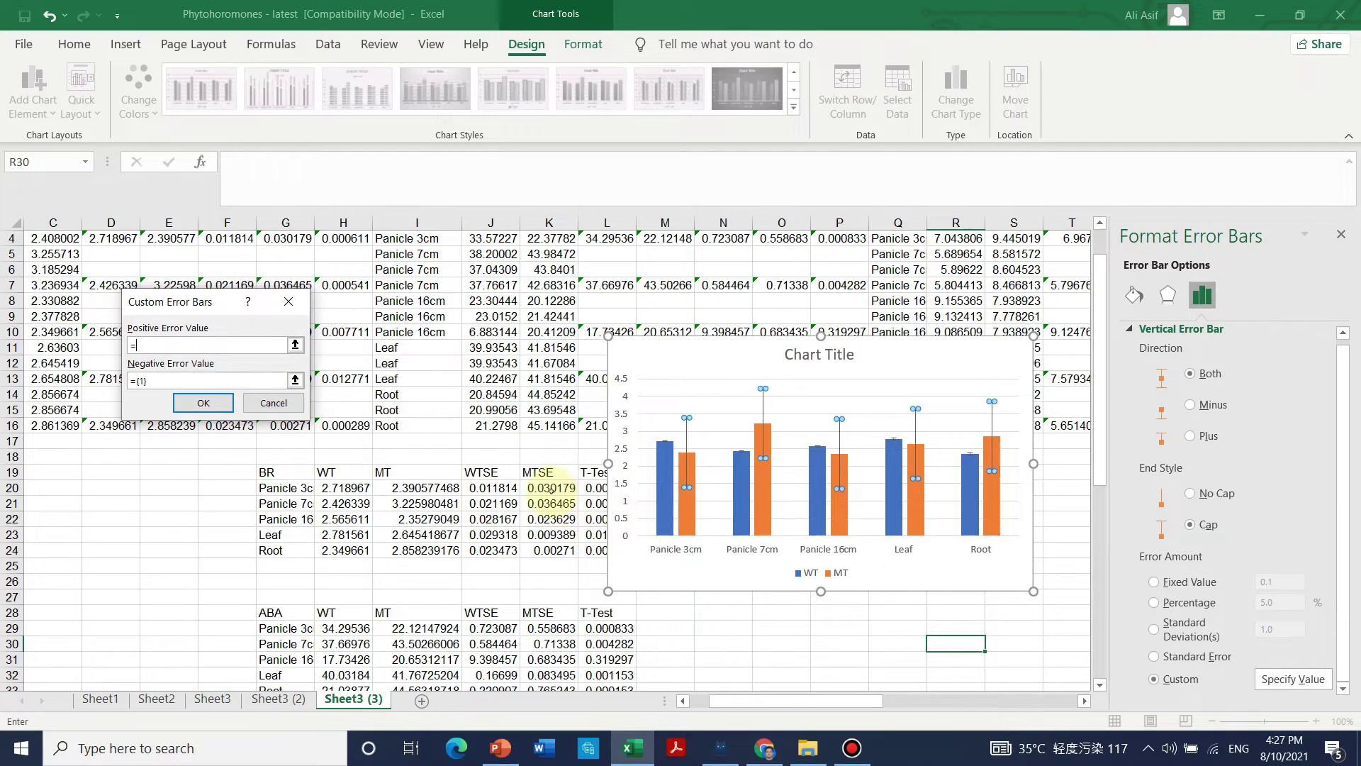
left_click_drag(552, 488, 557, 550)
left_click(207, 382)
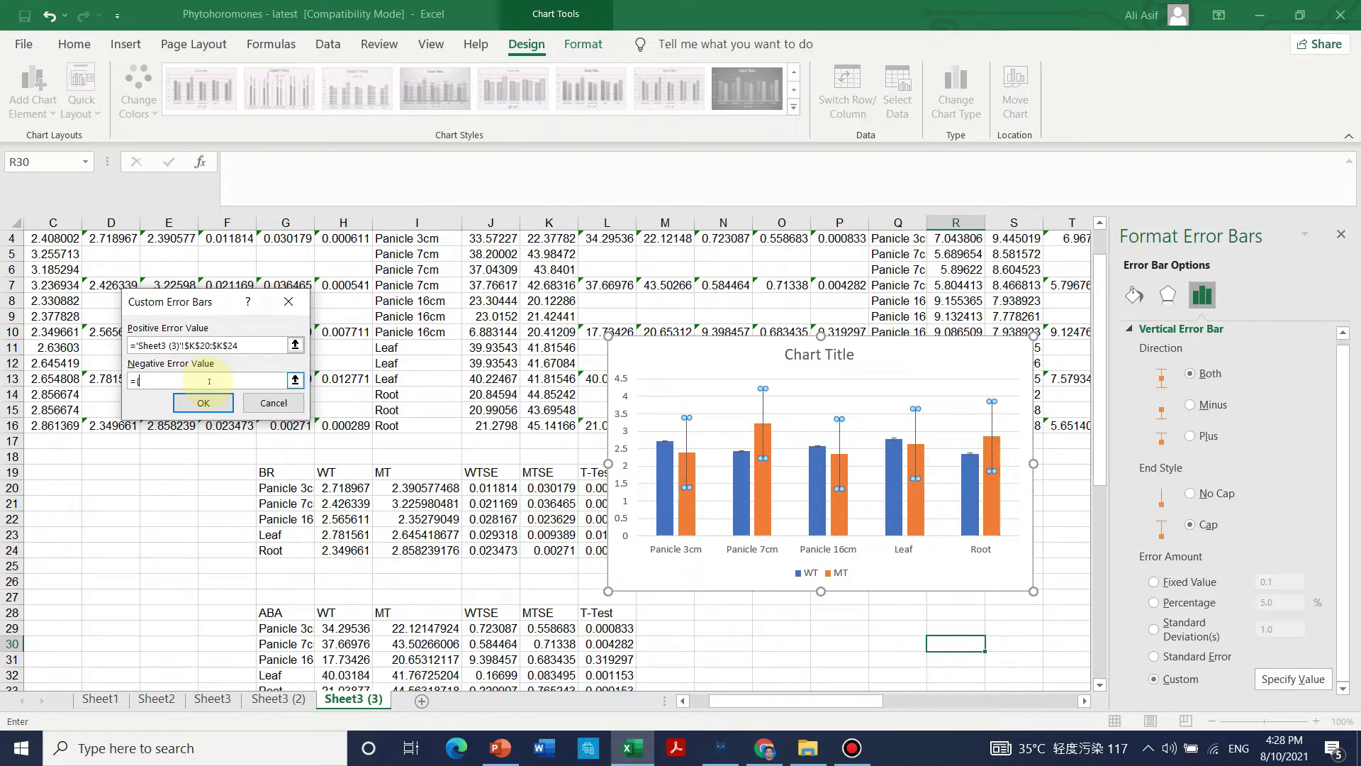
left_click_drag(541, 488, 542, 550)
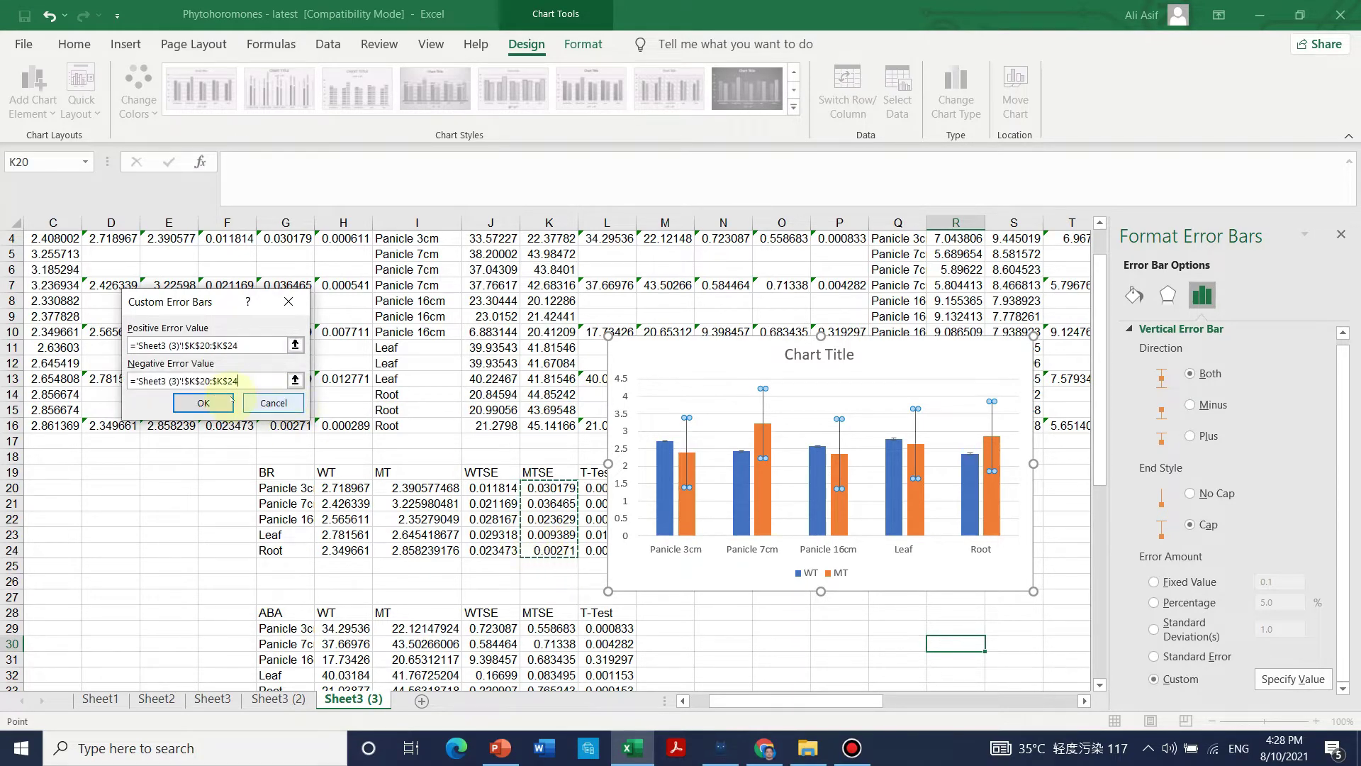
left_click(217, 406)
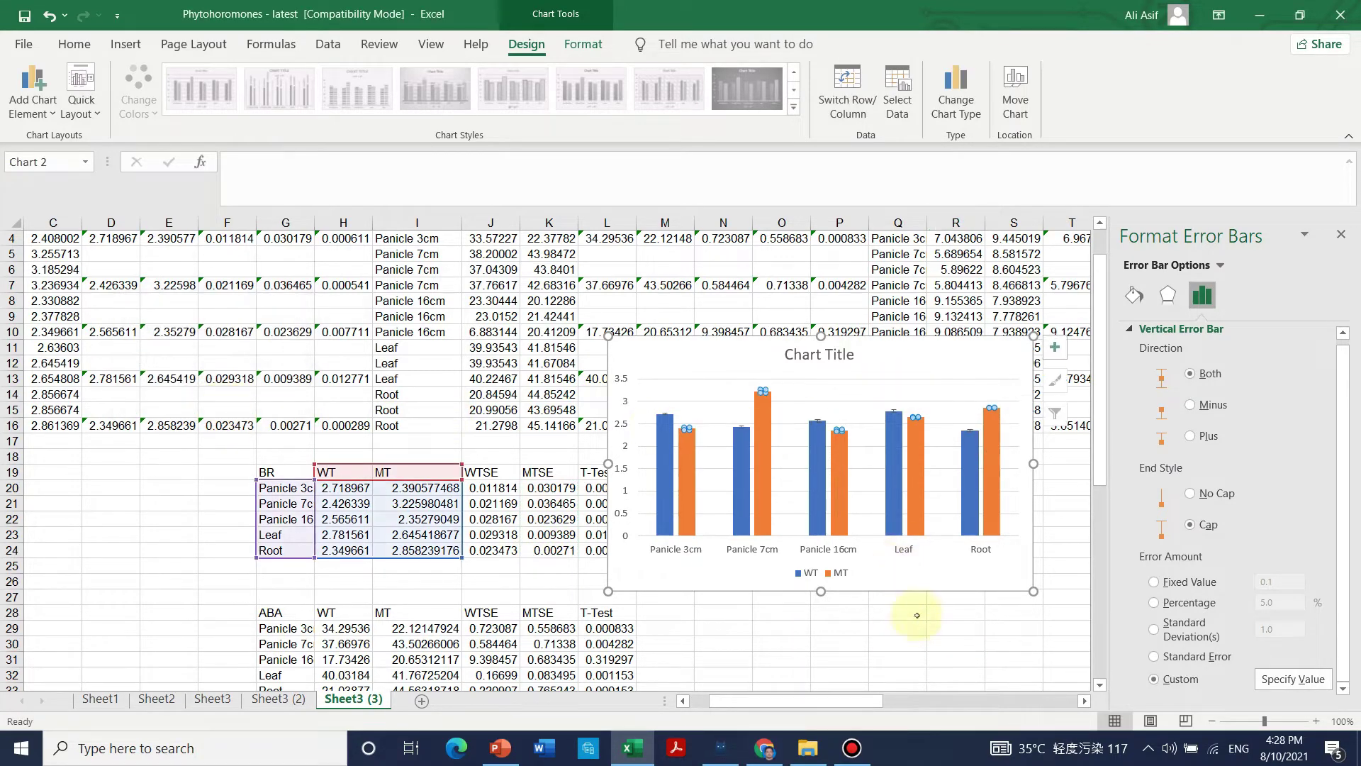
- Copy the whole finished chart from its chart area
left_click_drag(908, 600, 943, 599)
left_click(873, 391)
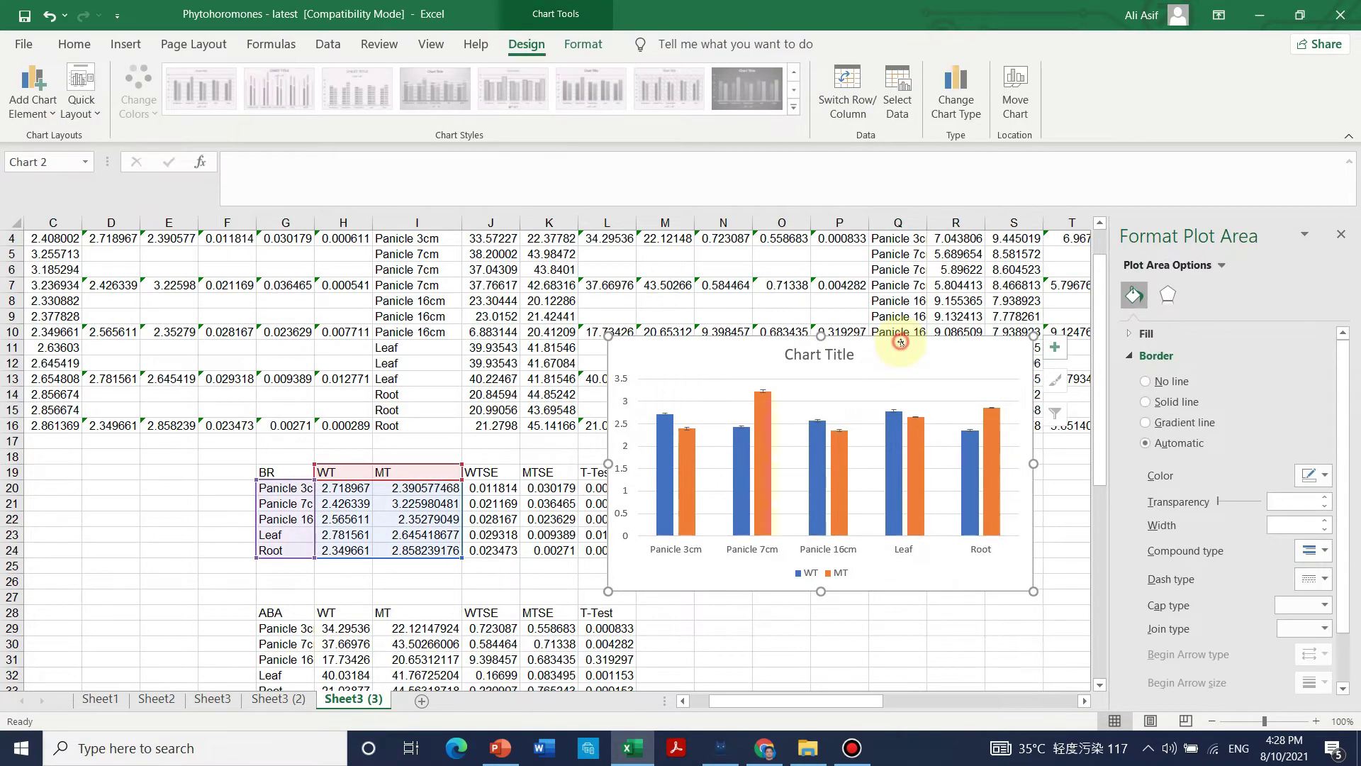
left_click(906, 343)
right_click(906, 343)
left_click(945, 283)
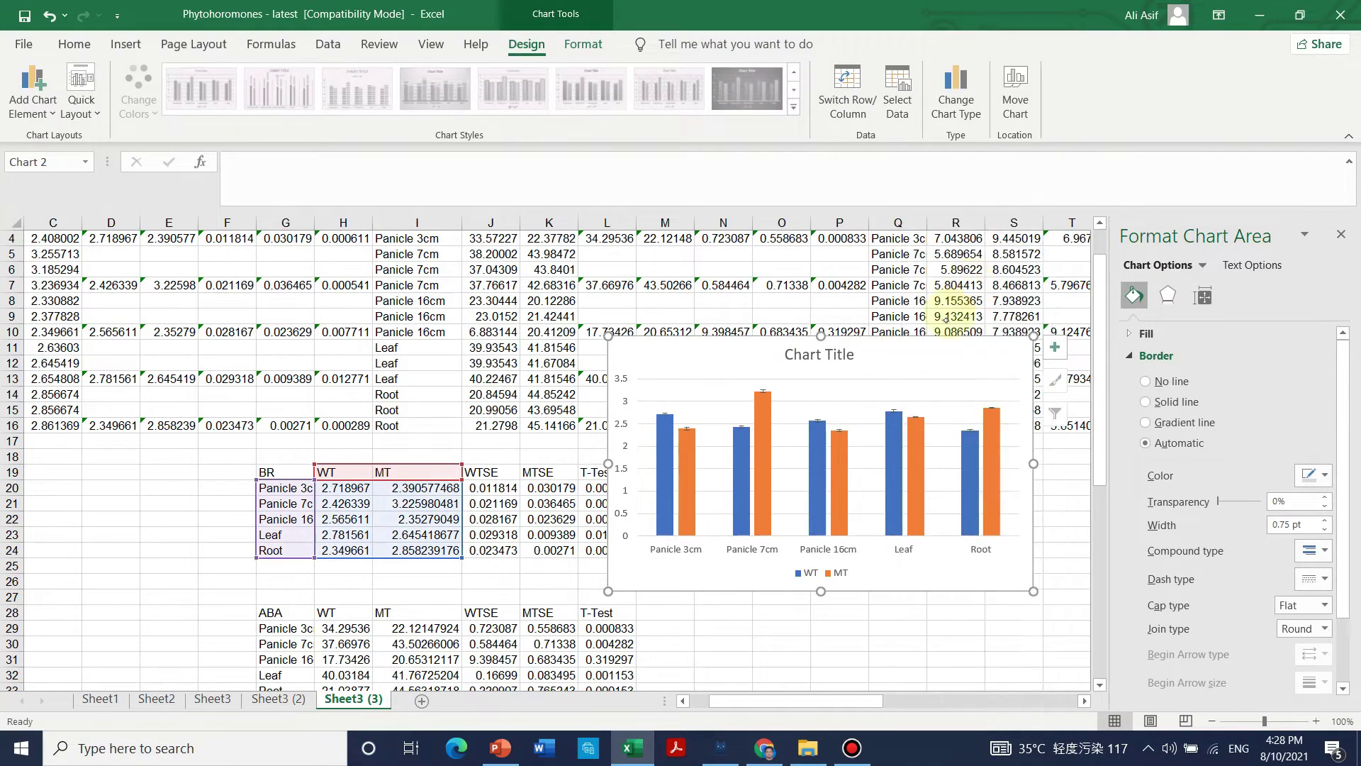
- In PowerPoint, delete the outdated WT/MT chart on slide 5 and paste the updated one
left_click(499, 748)
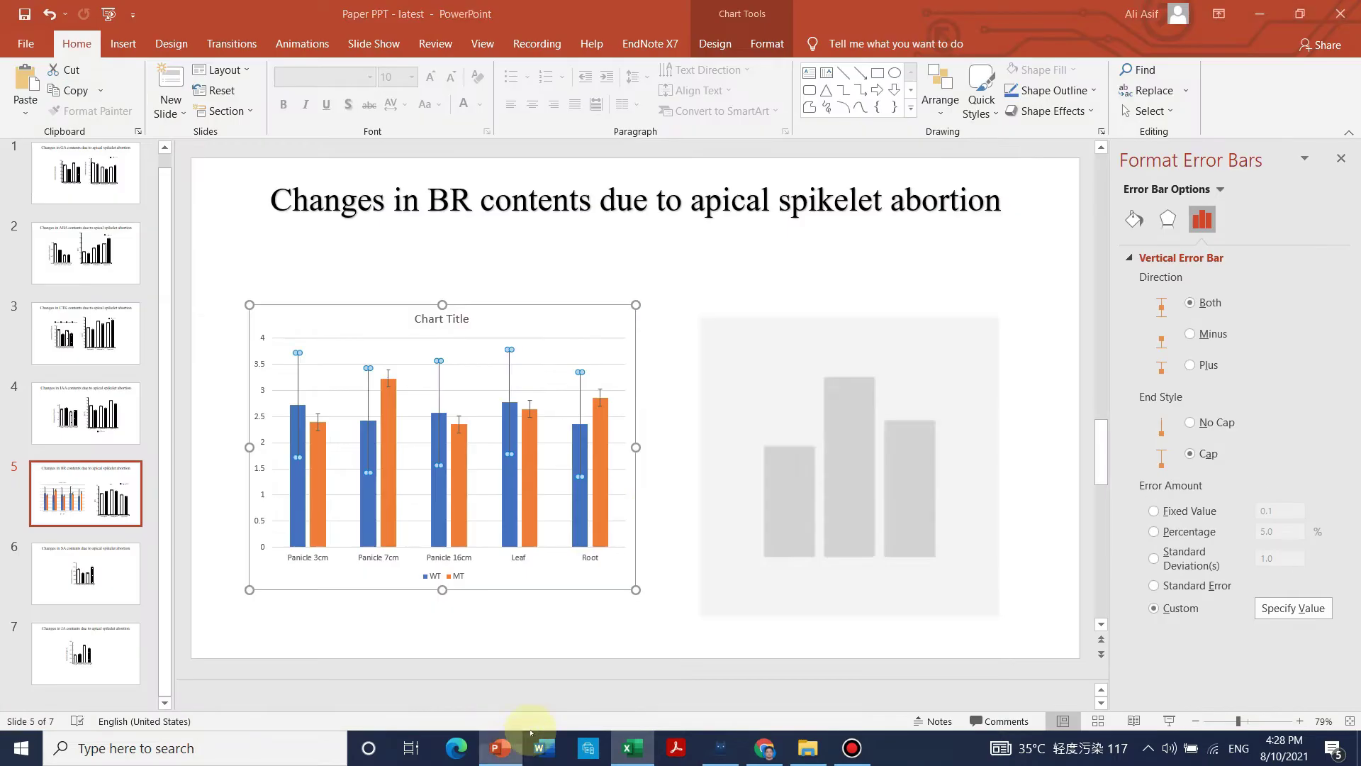
left_click(550, 311)
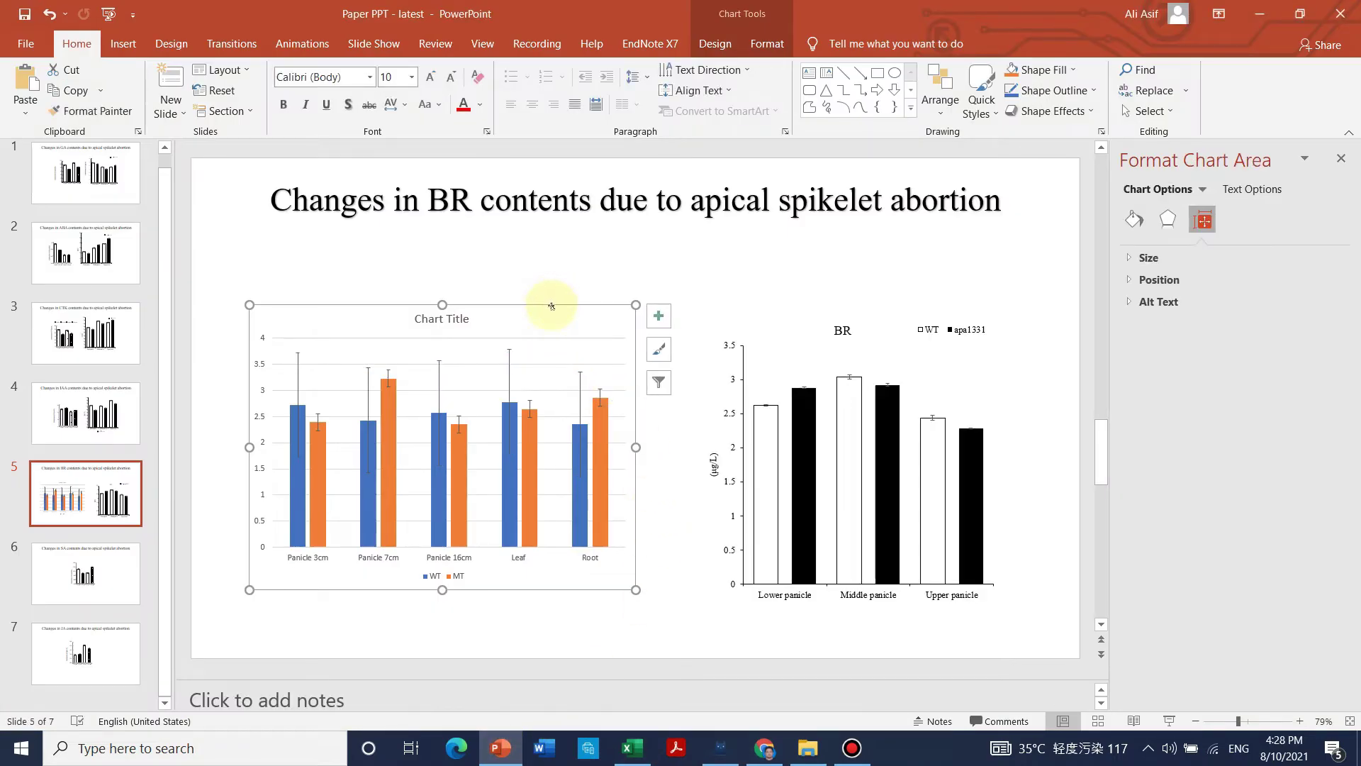
key("Delete")
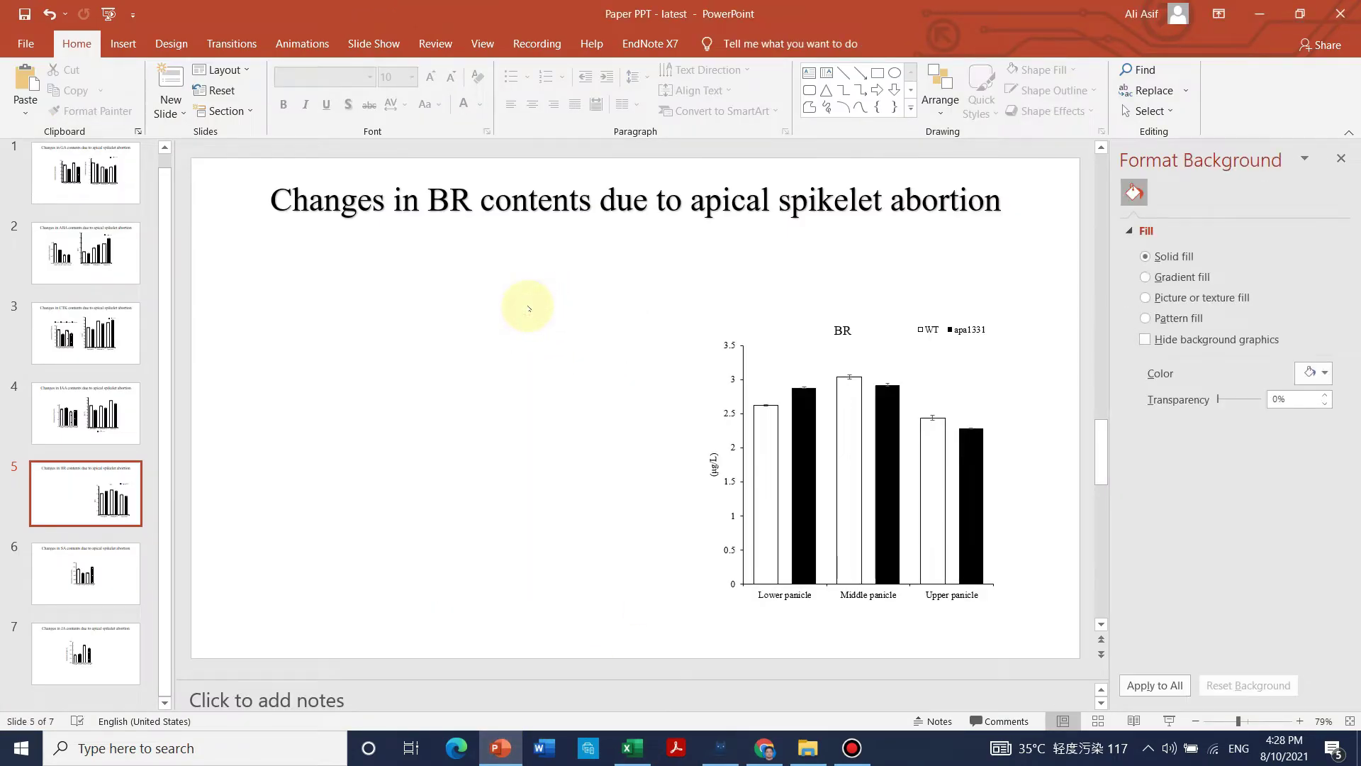
key("ctrl+z")
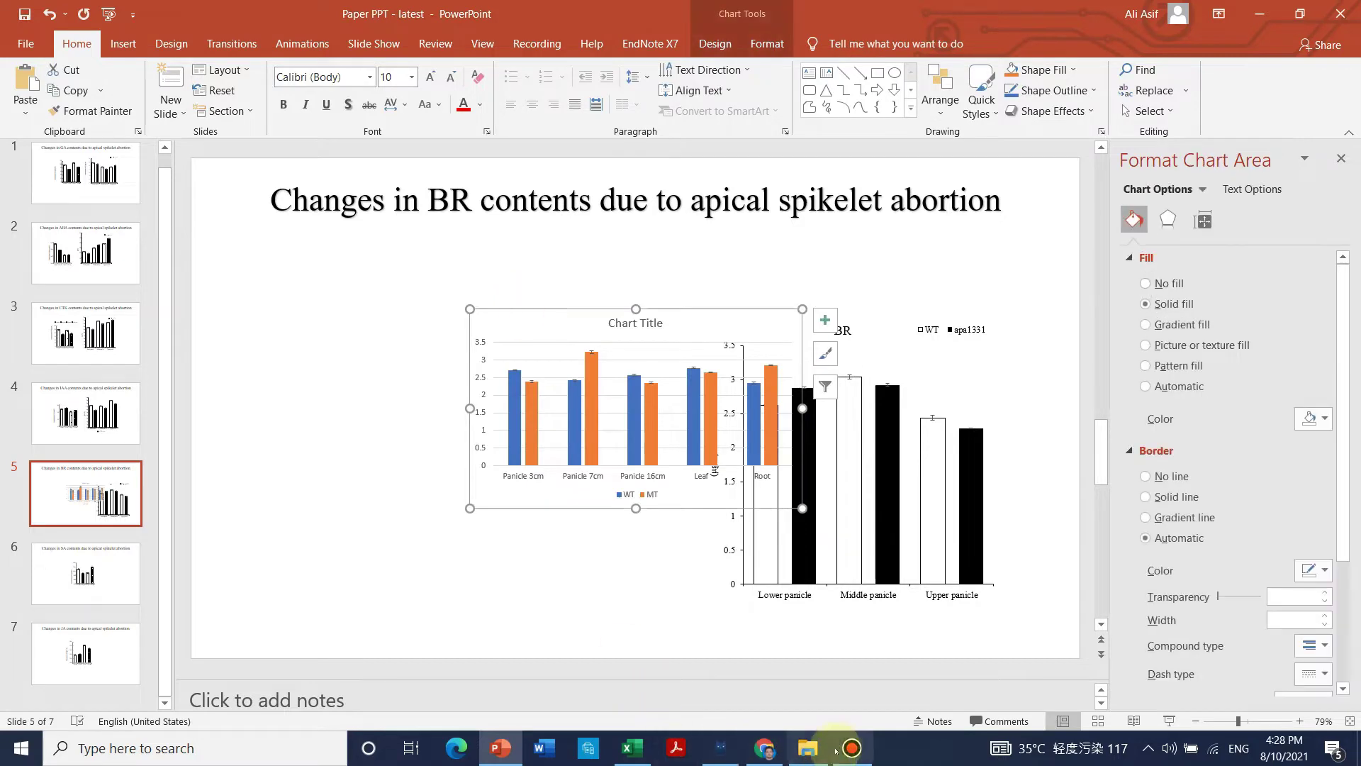
- Enlarge the pasted chart toward the slide's upper left beside the BR figure
left_click(850, 748)
left_click(1029, 52)
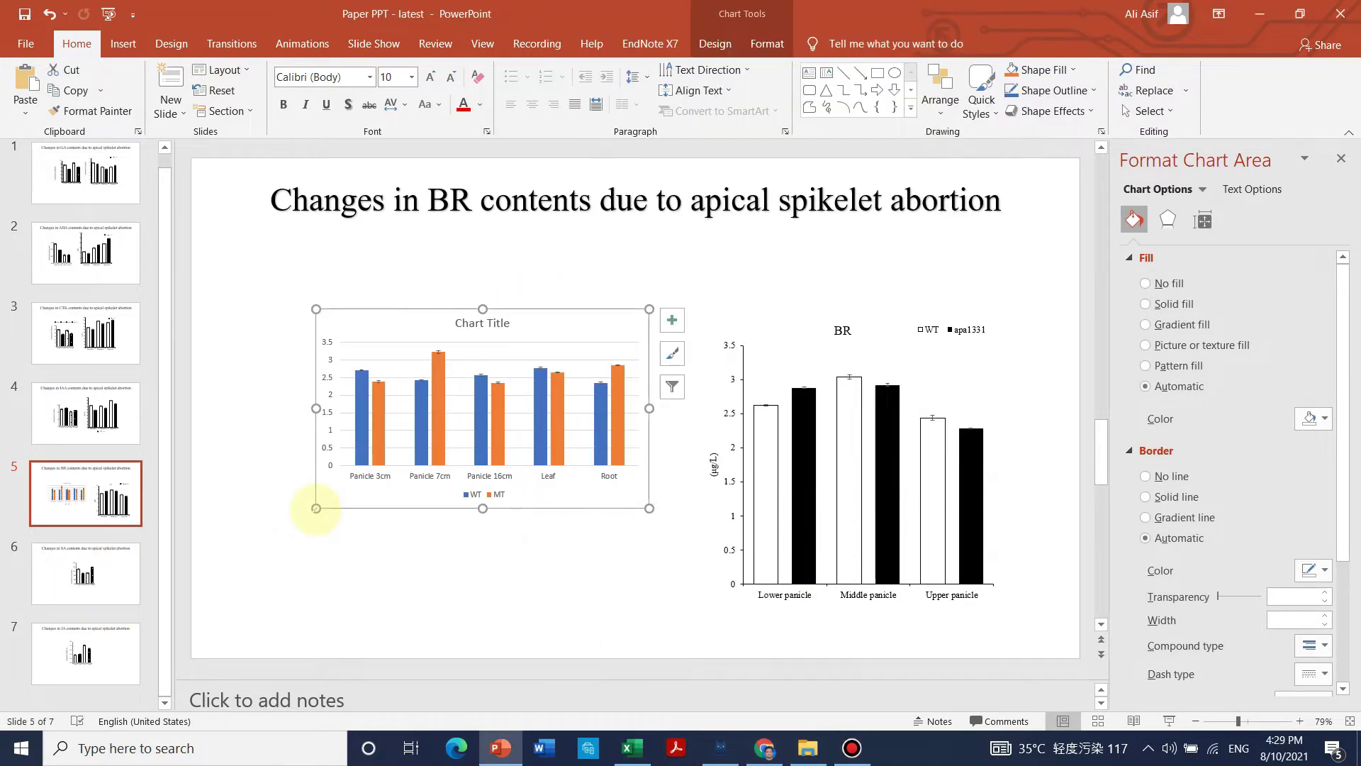
left_click(316, 509)
left_click(316, 456)
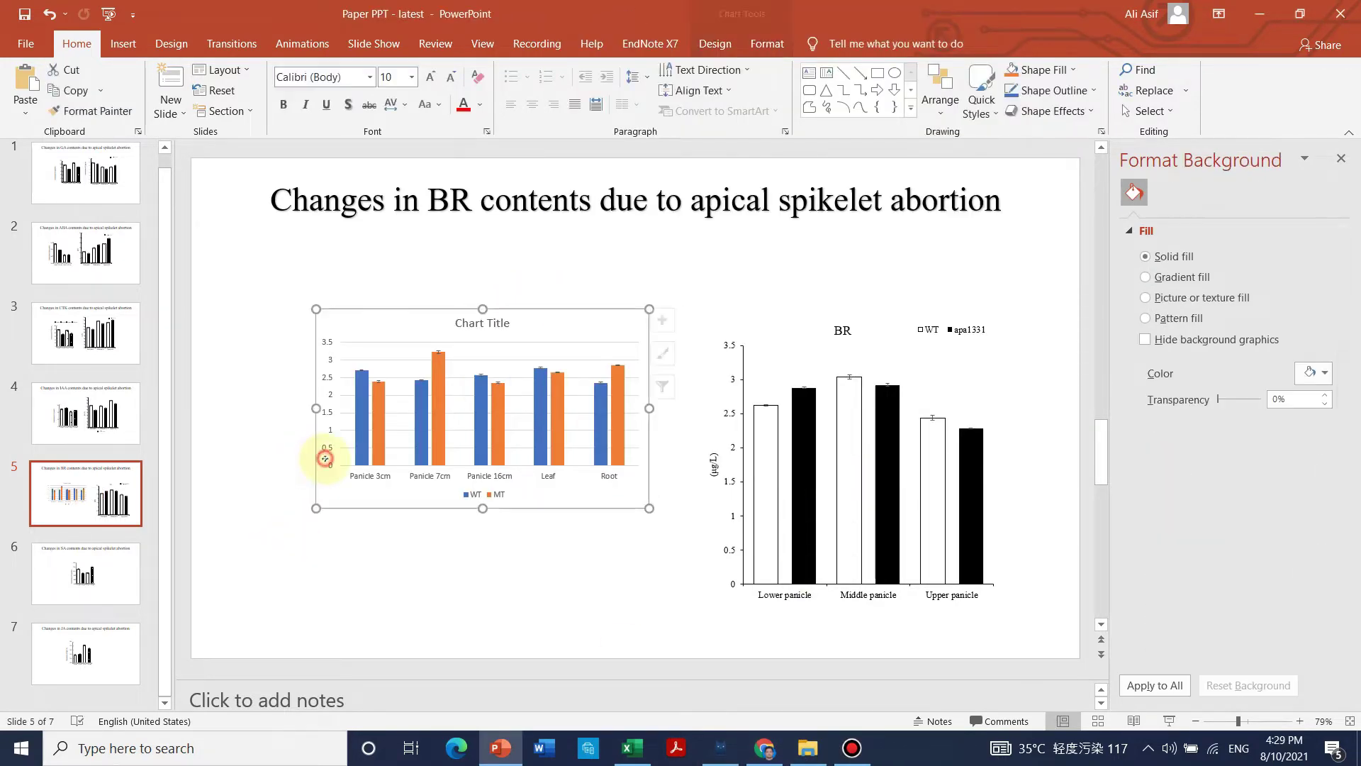
left_click(313, 507)
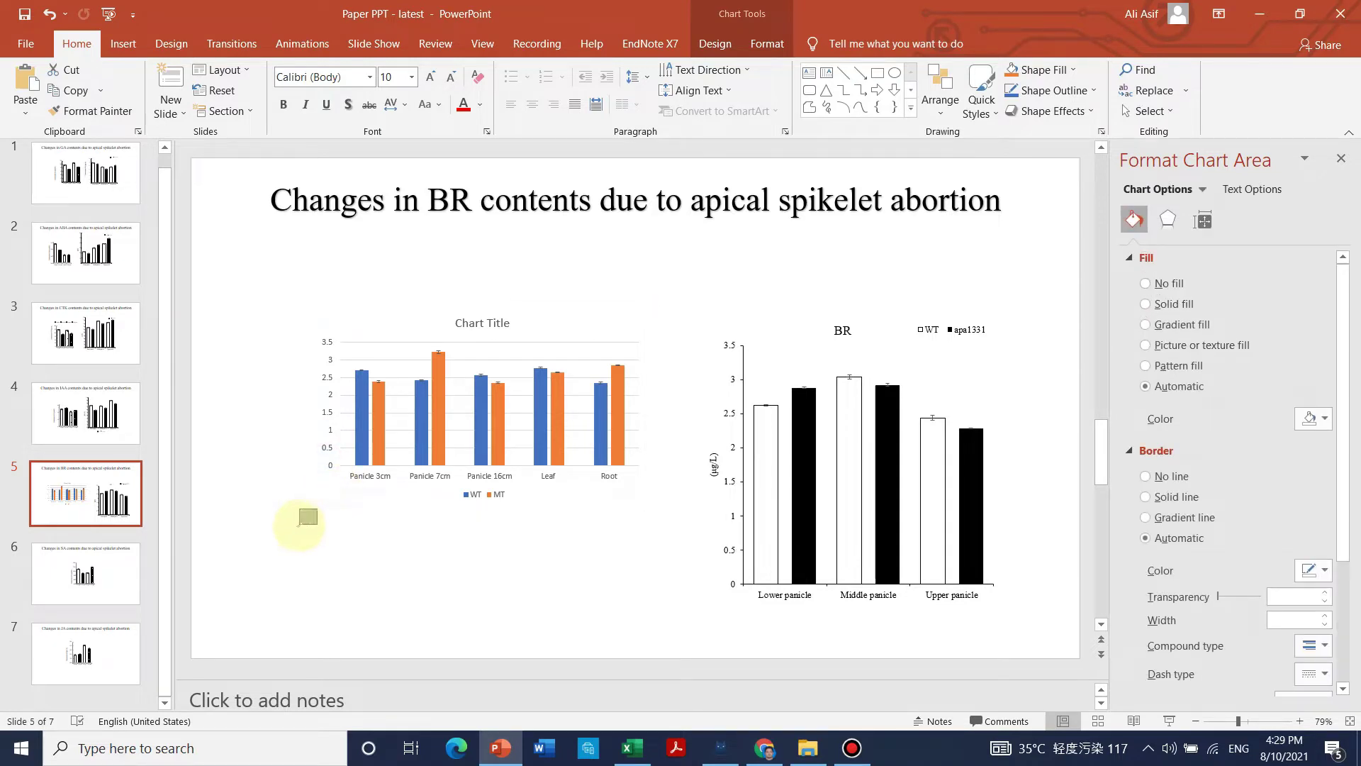
left_click(316, 449)
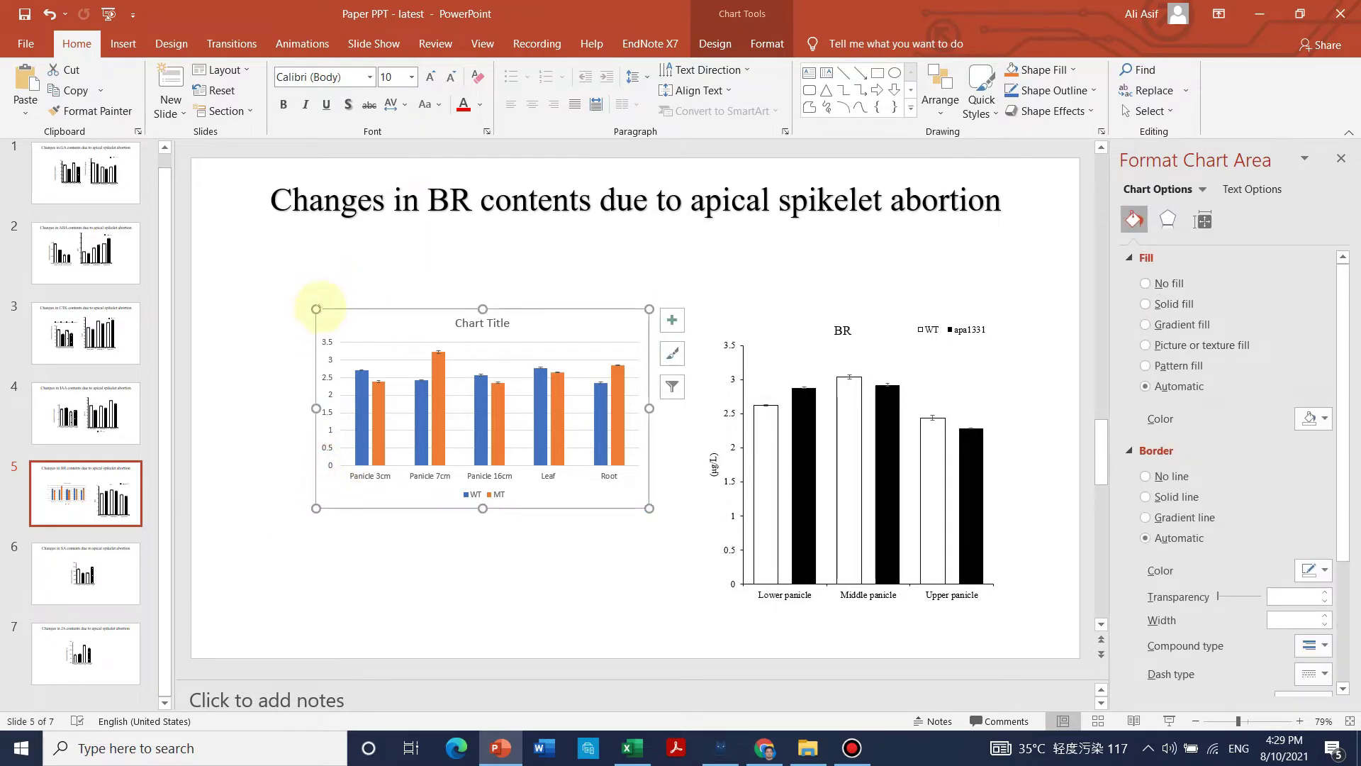
left_click_drag(318, 310, 252, 274)
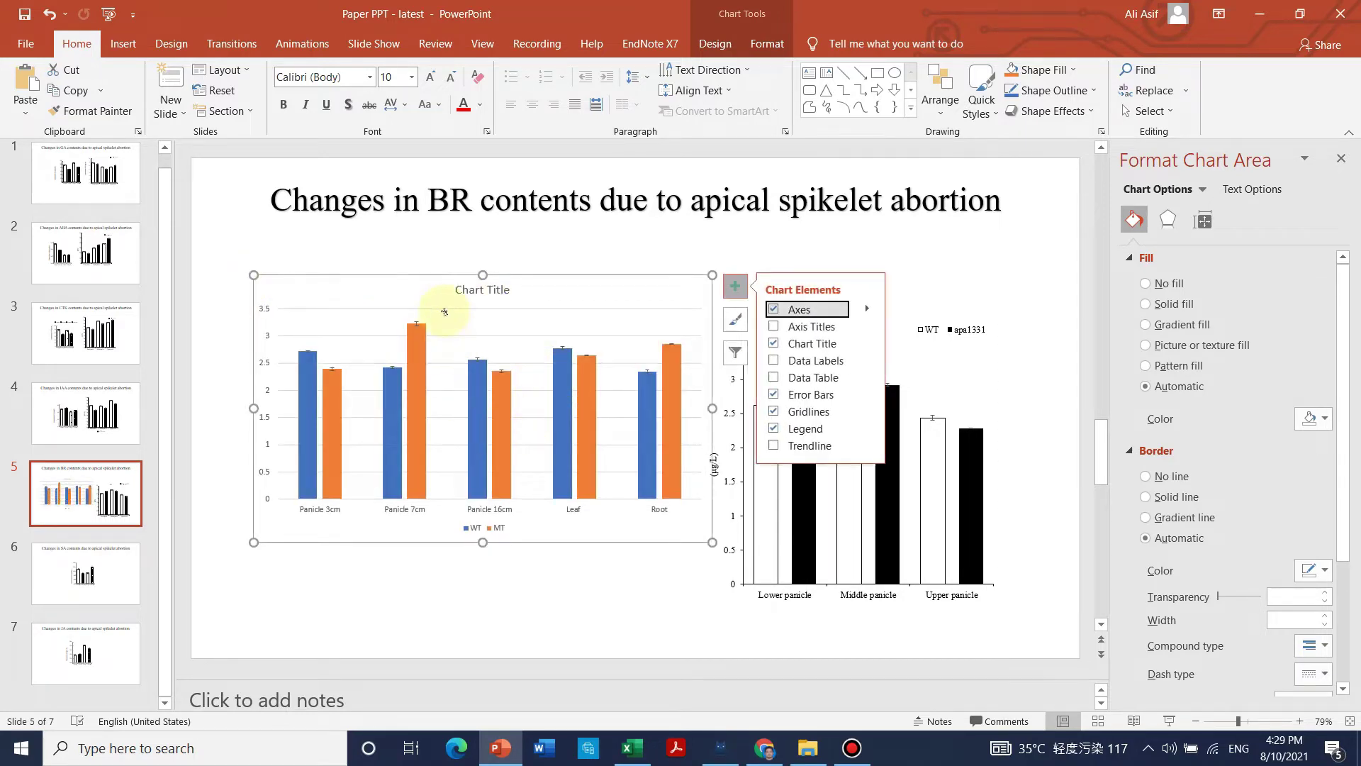
- Replace the 'Chart Title' placeholder text with 'BR'
left_click(499, 289)
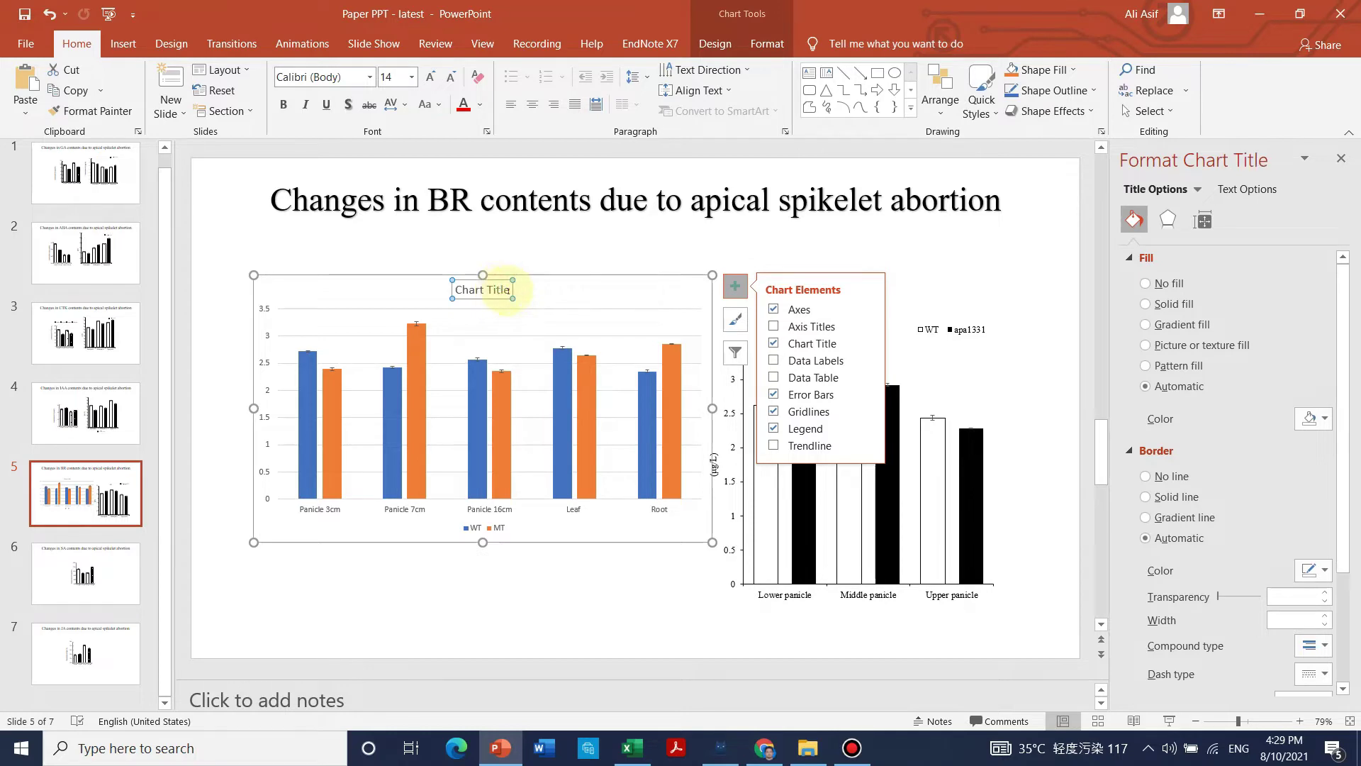
left_click_drag(505, 291, 451, 290)
type("BR")
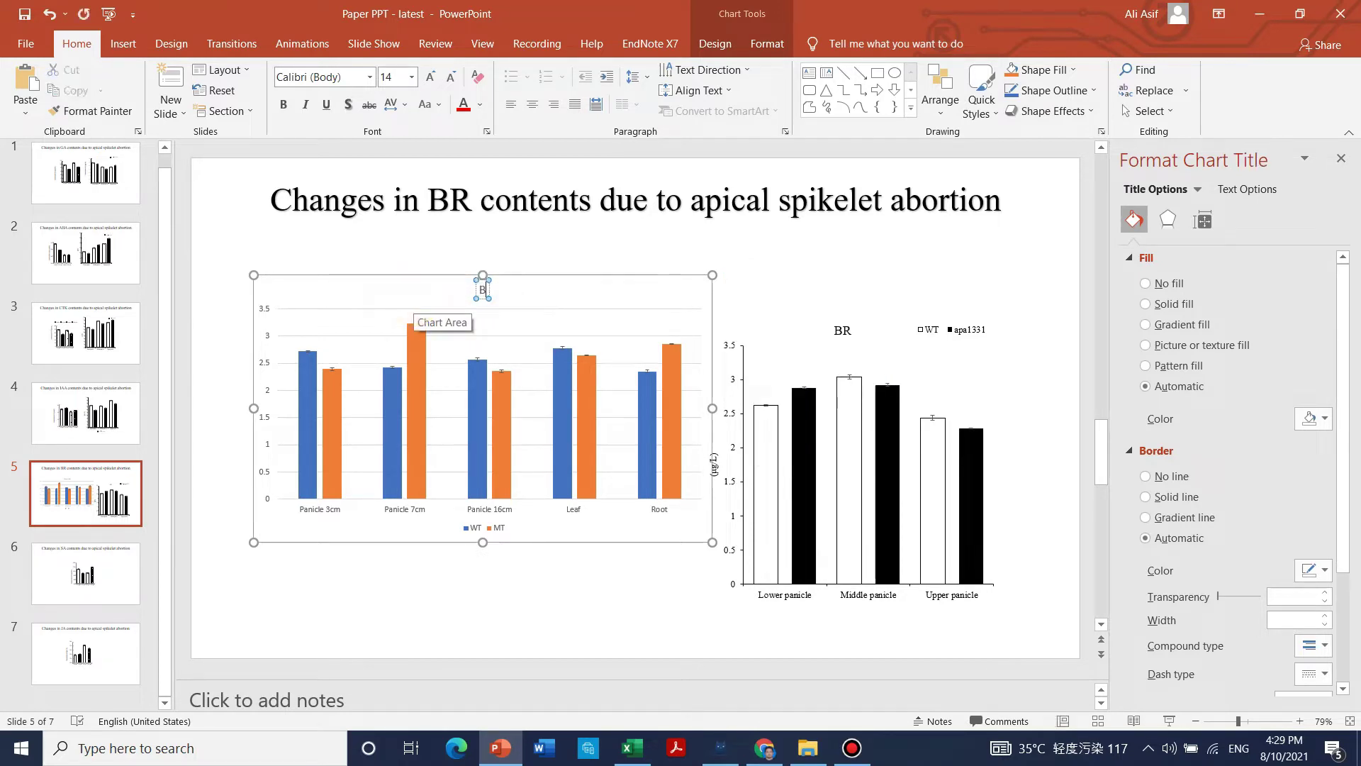
- Set the title font to Times New Roman and its colour to black
left_click(370, 78)
type("Times New Roman")
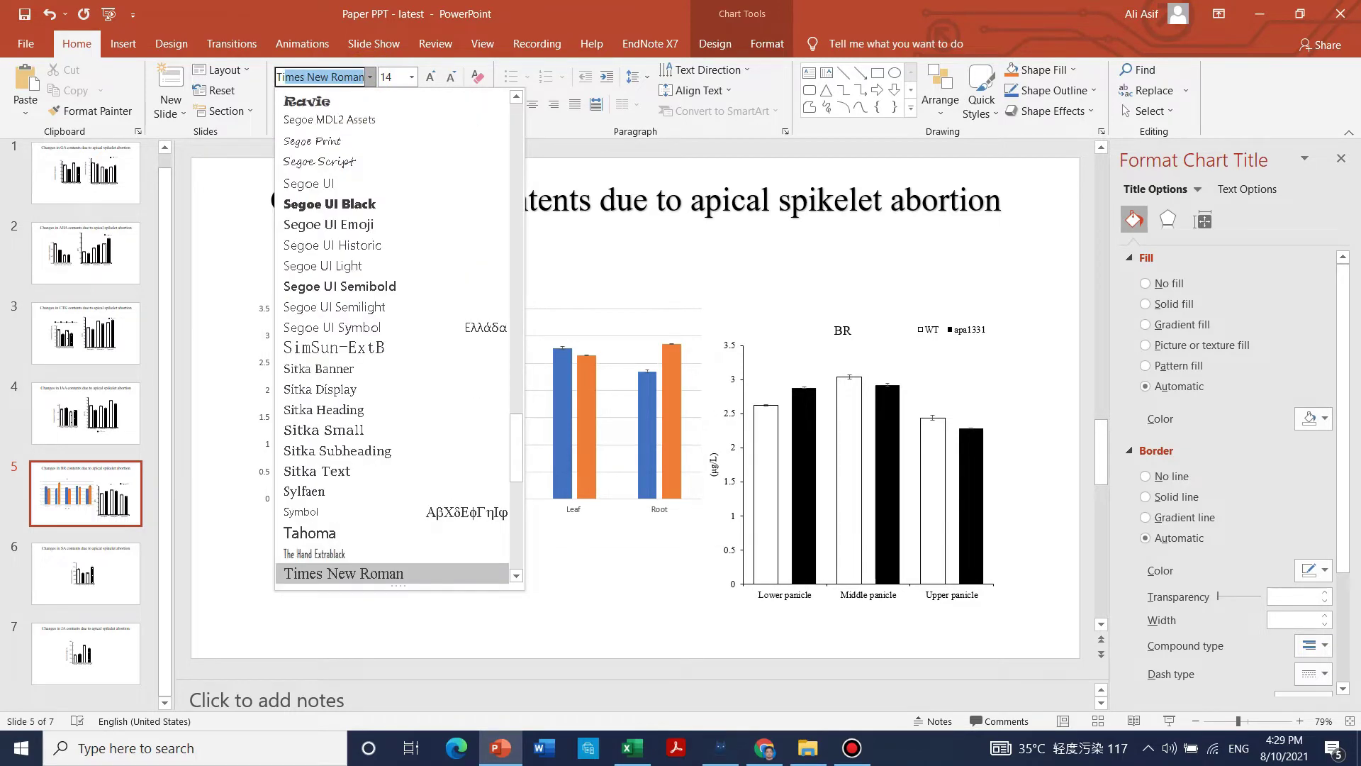
key("Return")
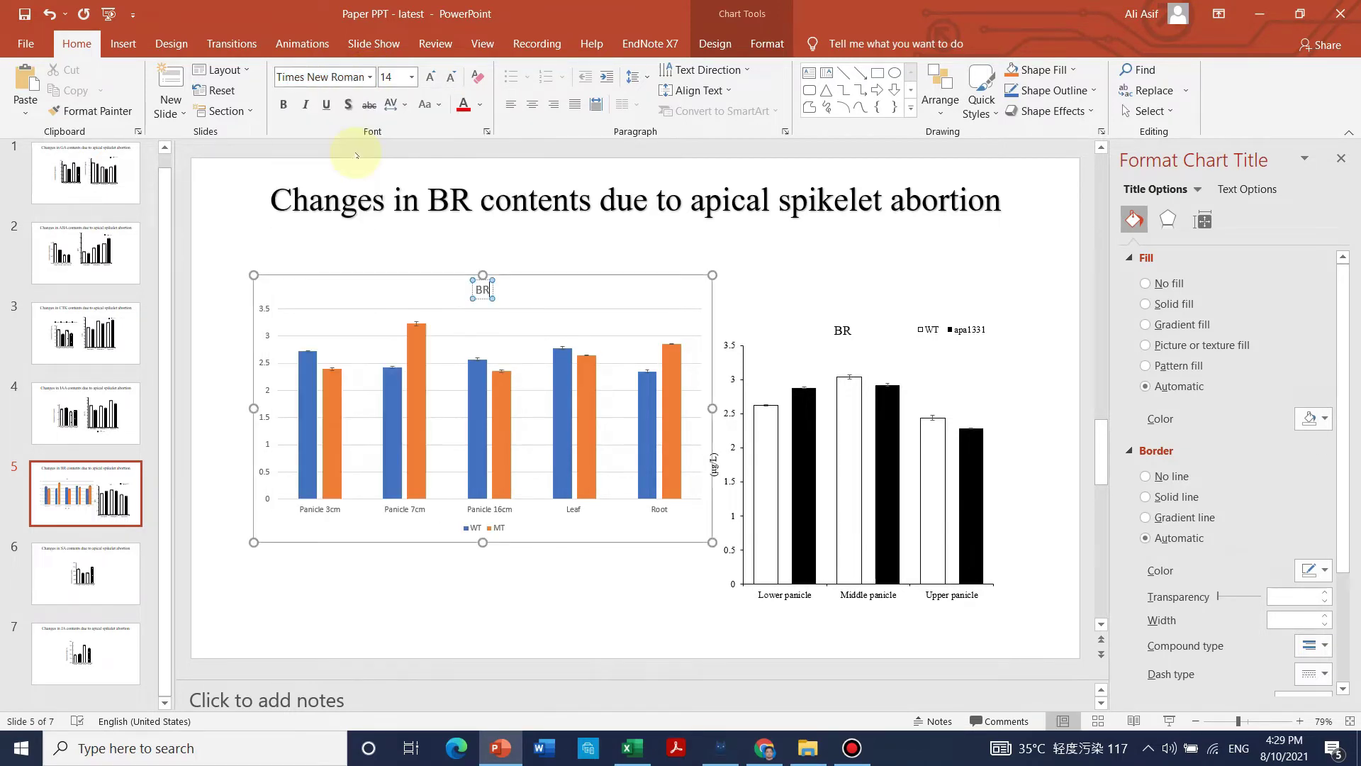
left_click(485, 106)
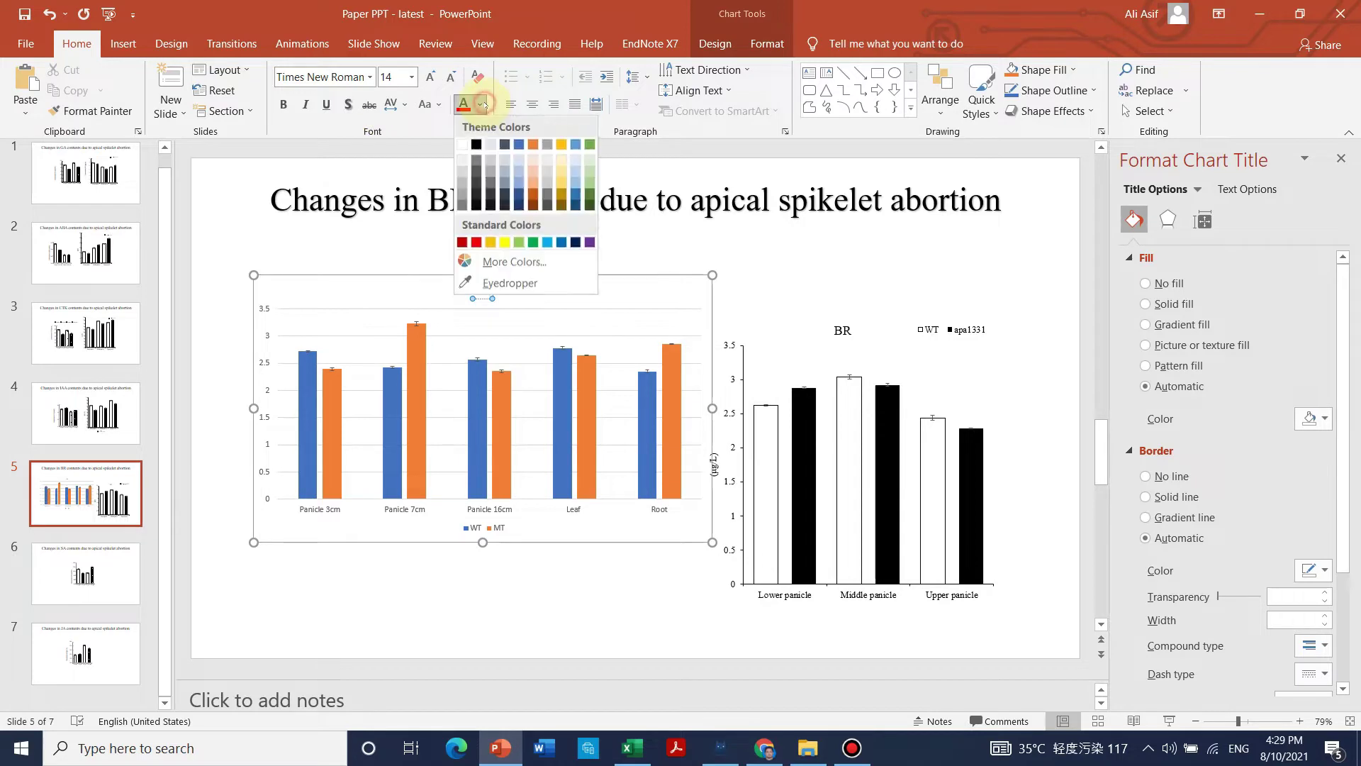
left_click(476, 143)
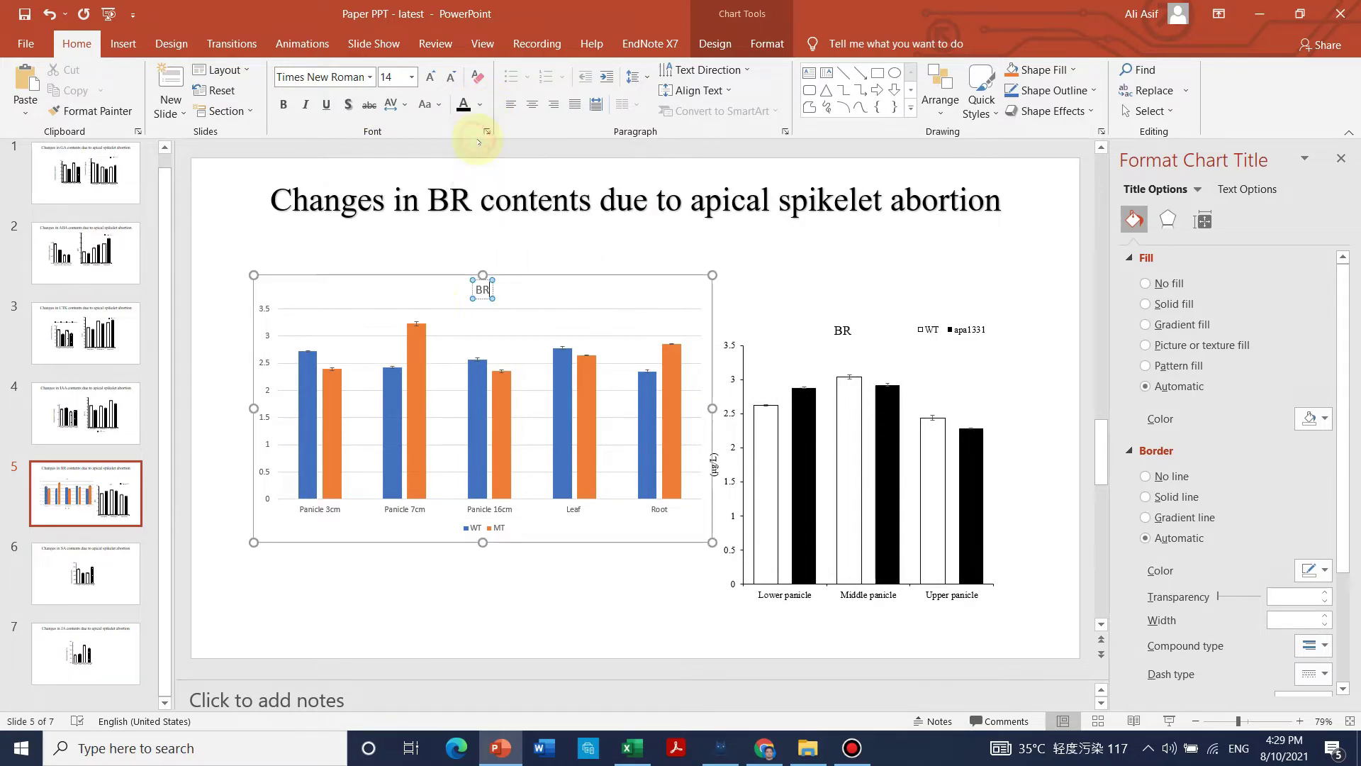
- Select the vertical value axis, the plot area and the major gridlines in turn
left_click(270, 368)
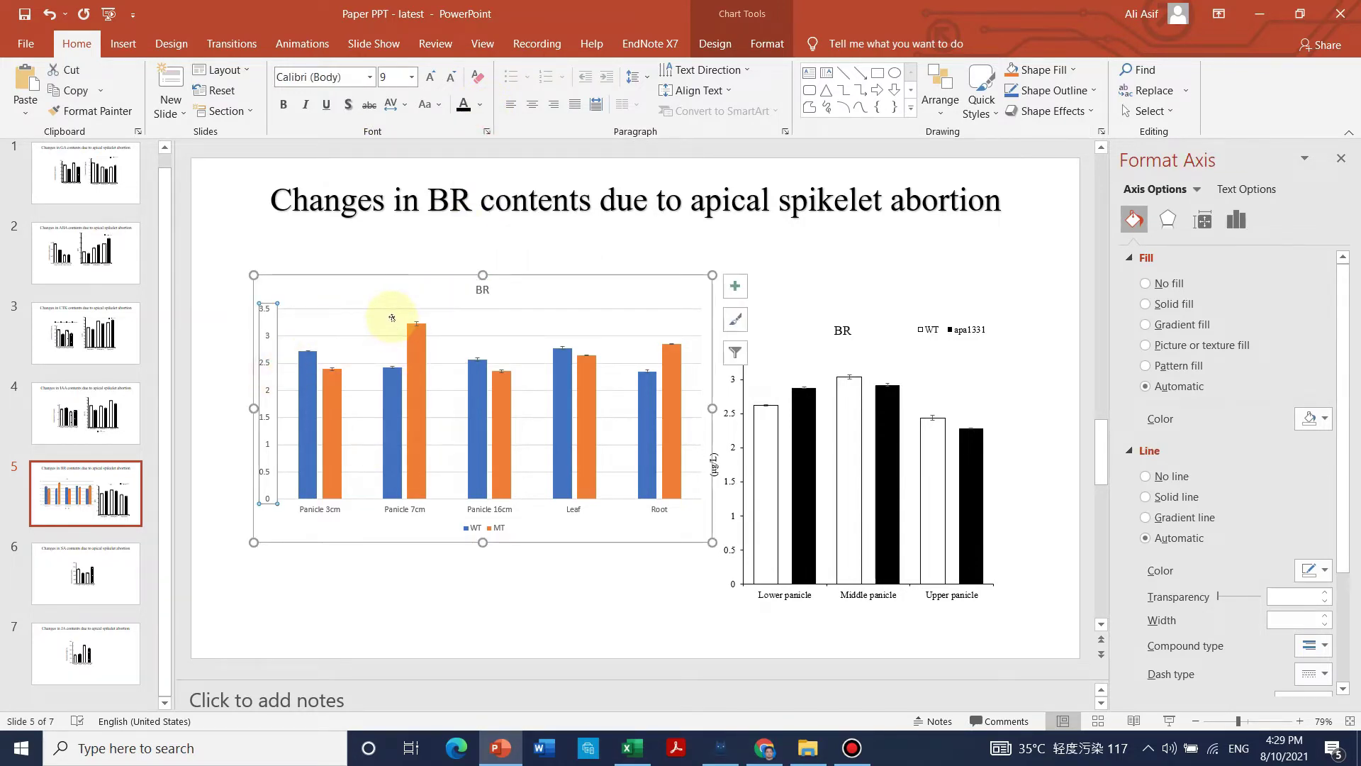
left_click(386, 309)
left_click(374, 336)
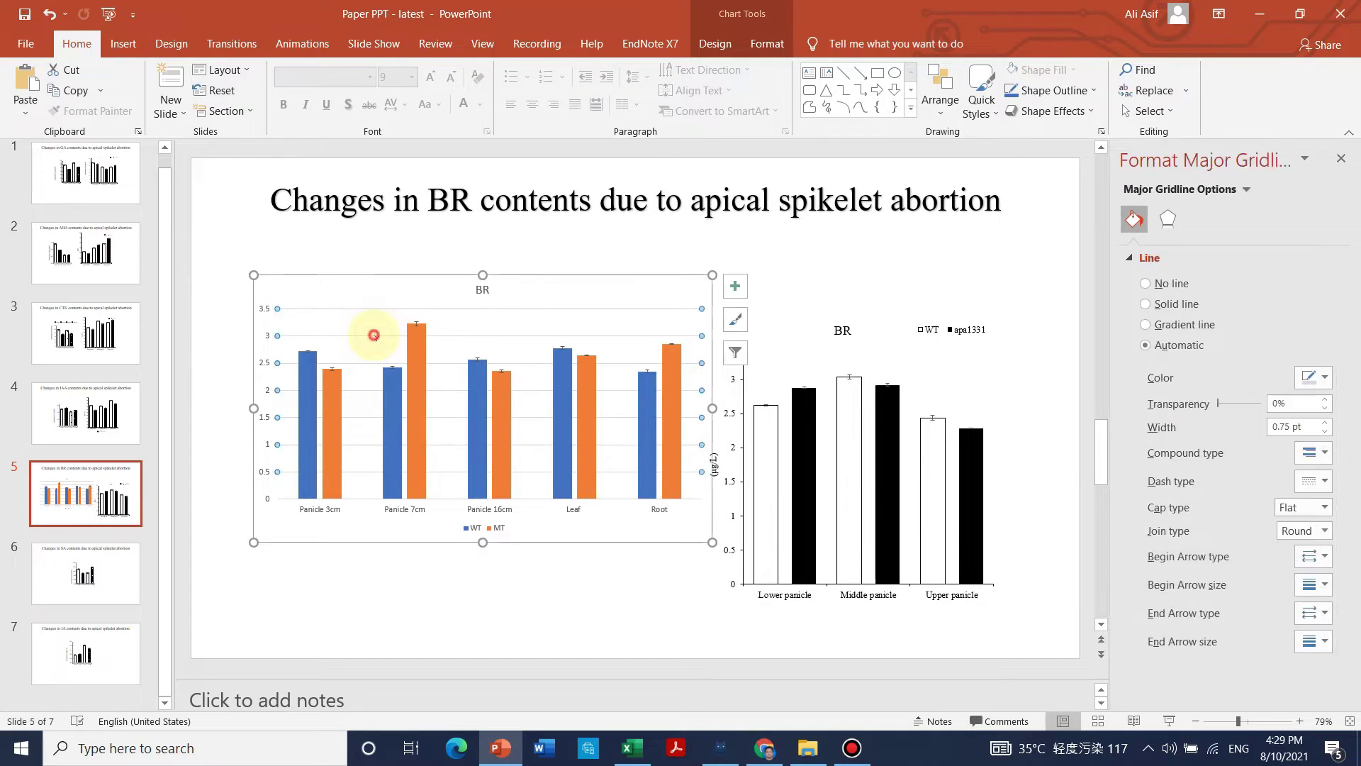